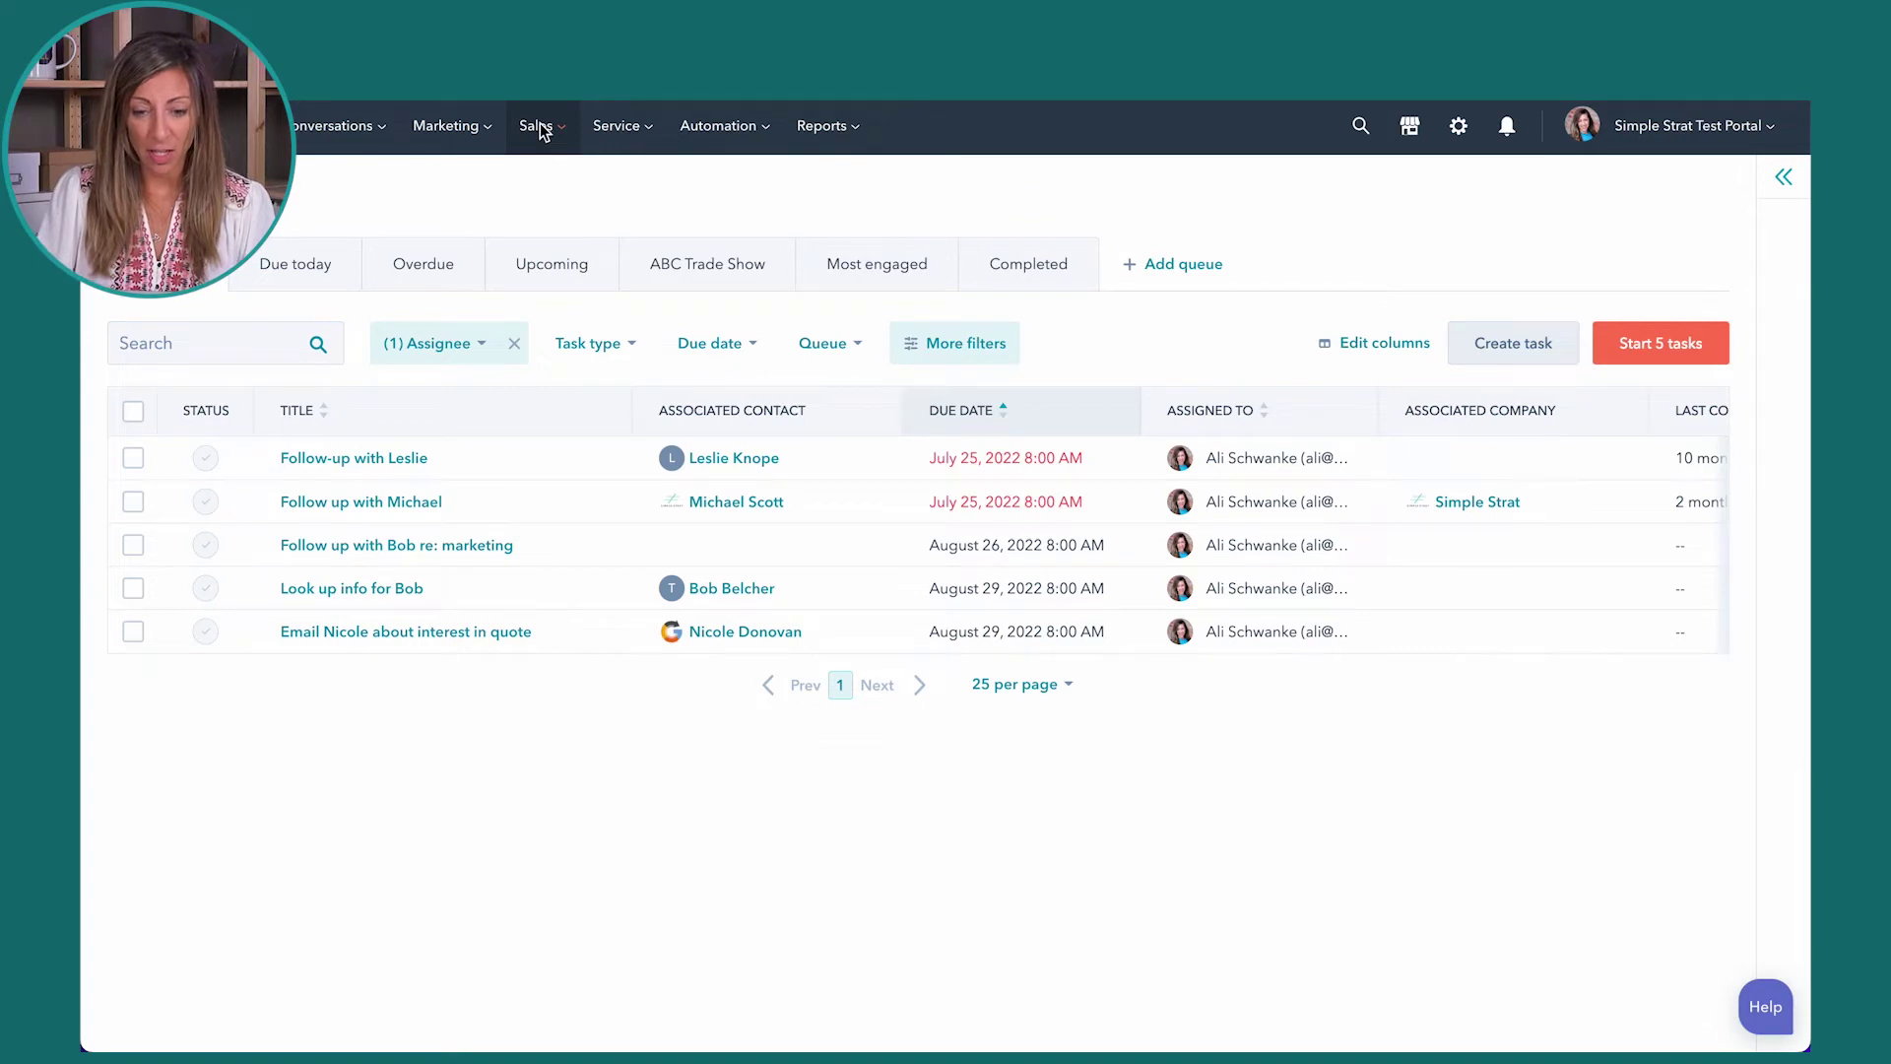
Step: Open the Tasks list showing five open tasks and the saved queue views, including ABC Trade Show
left_click(544, 130)
left_click(846, 228)
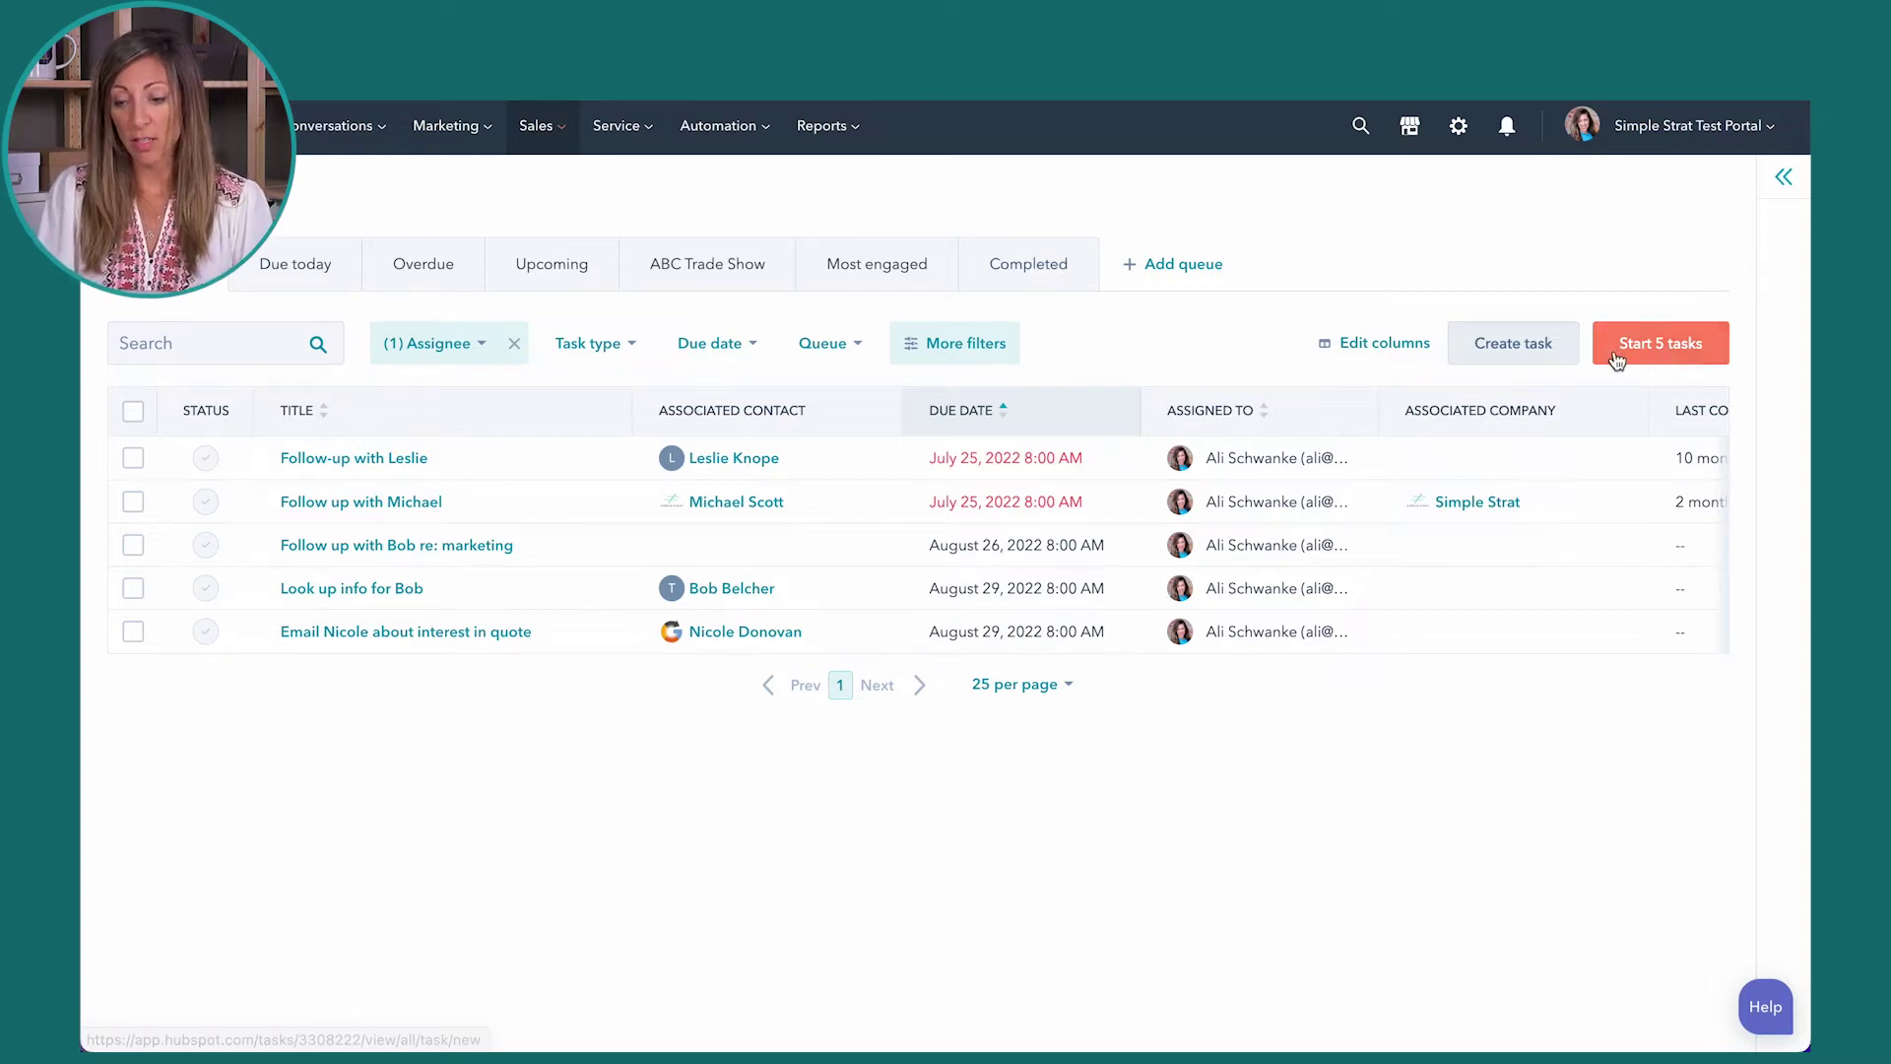
left_click(1630, 351)
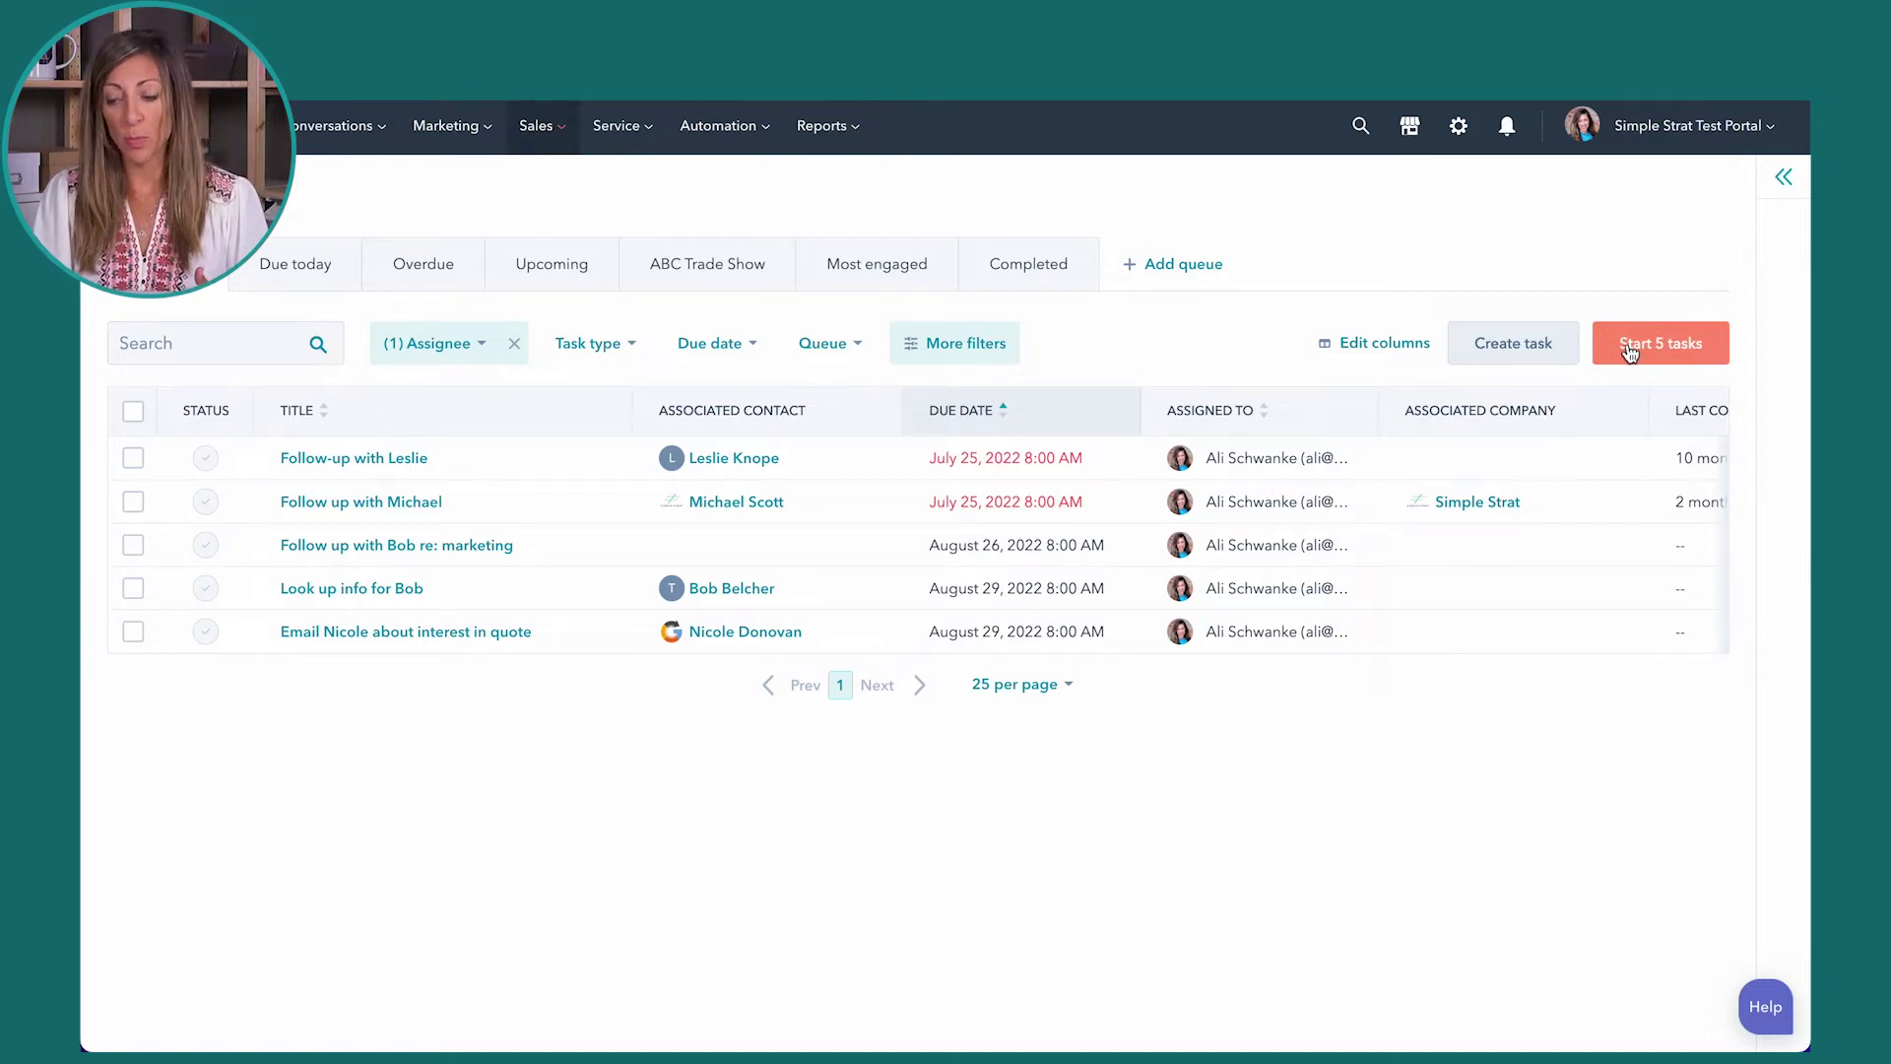
left_click(1629, 351)
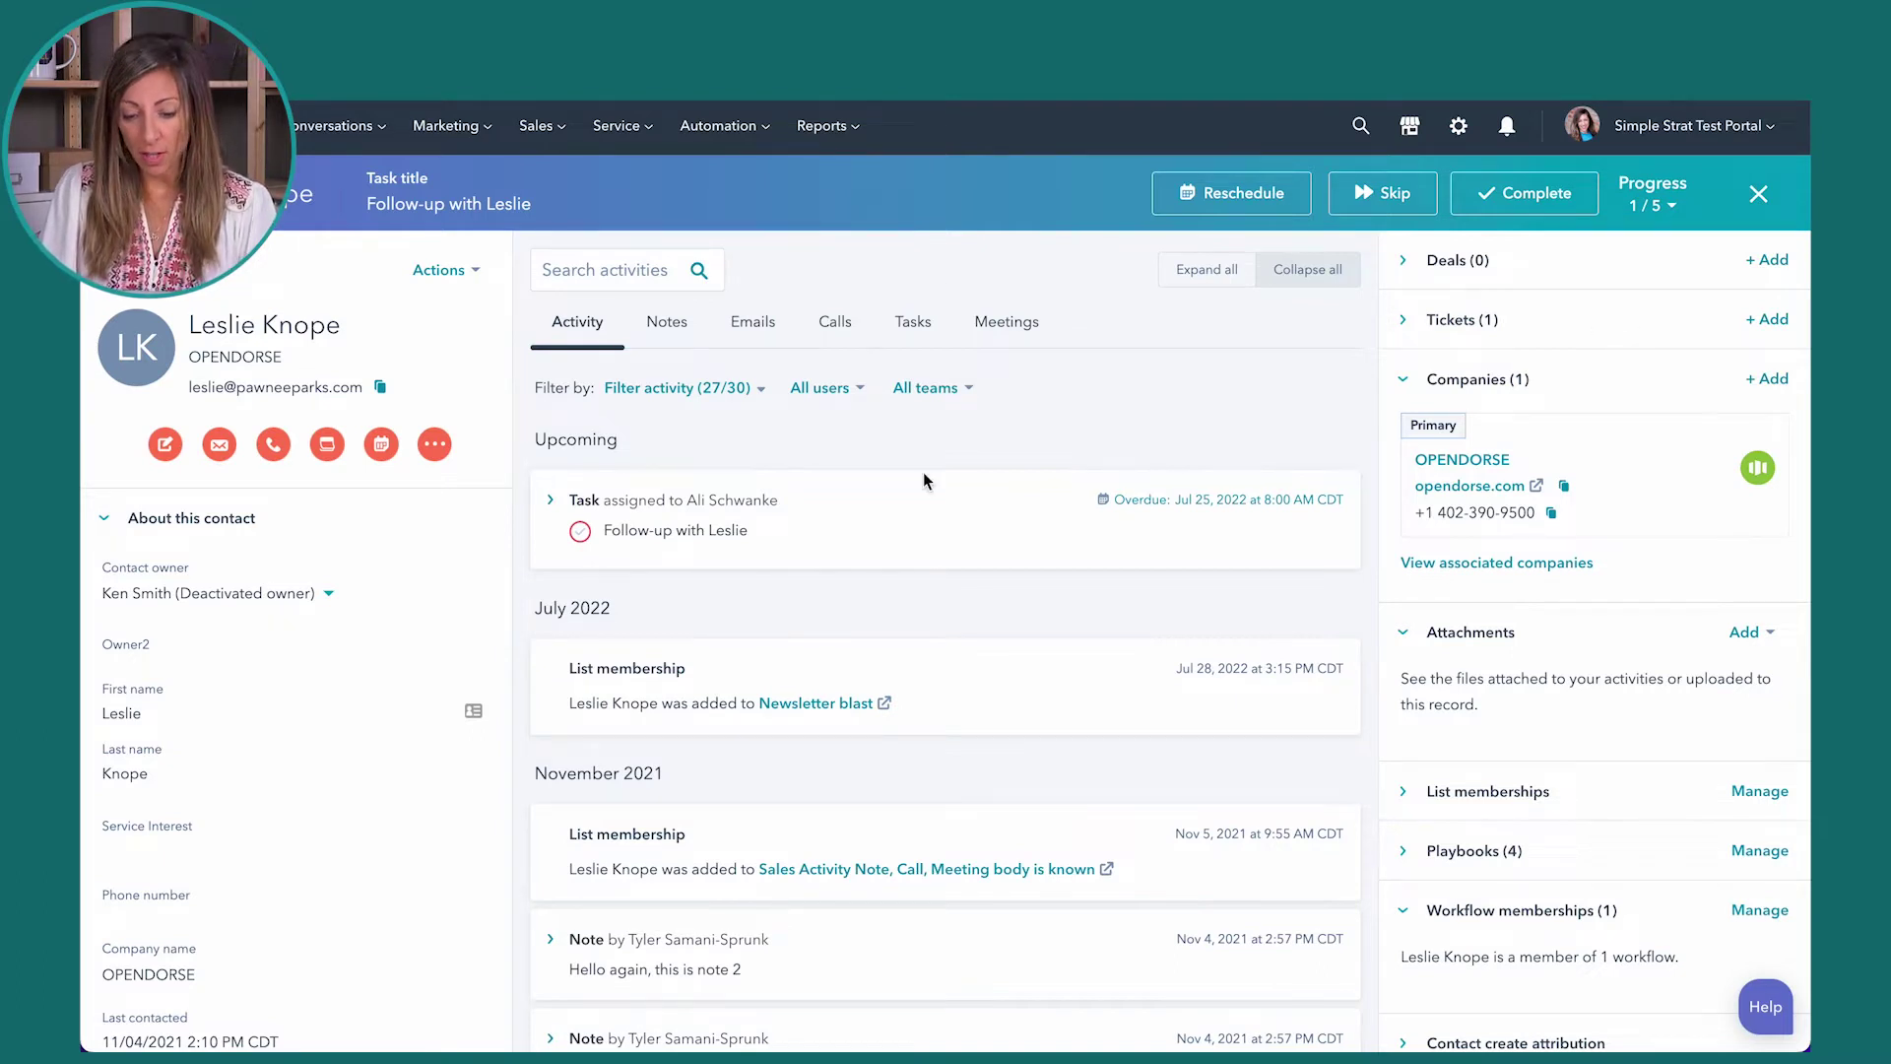
scroll(923, 472, "down", 5)
scroll(924, 472, "down", 3)
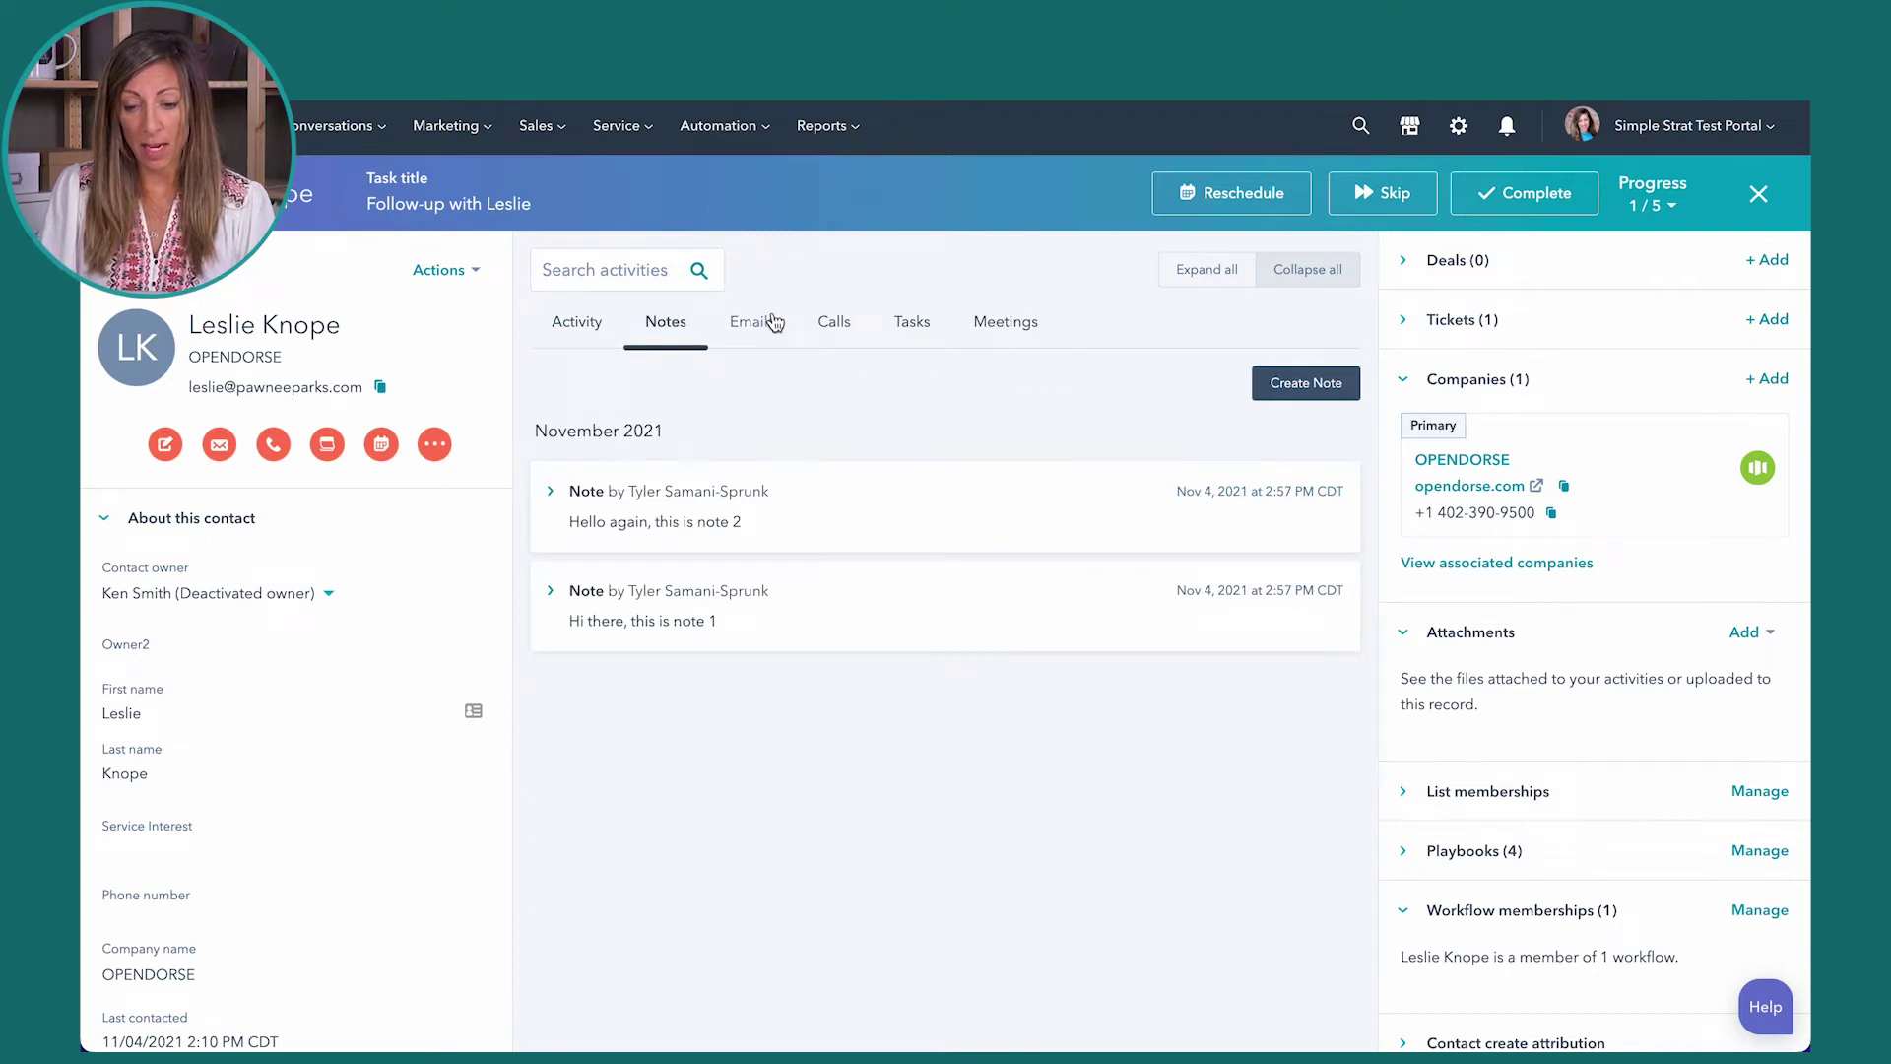
Step: Review Leslie's emails, calls, tasks and activity timeline, then bring up rescheduling for her follow-up
left_click(758, 320)
left_click(839, 320)
left_click(912, 321)
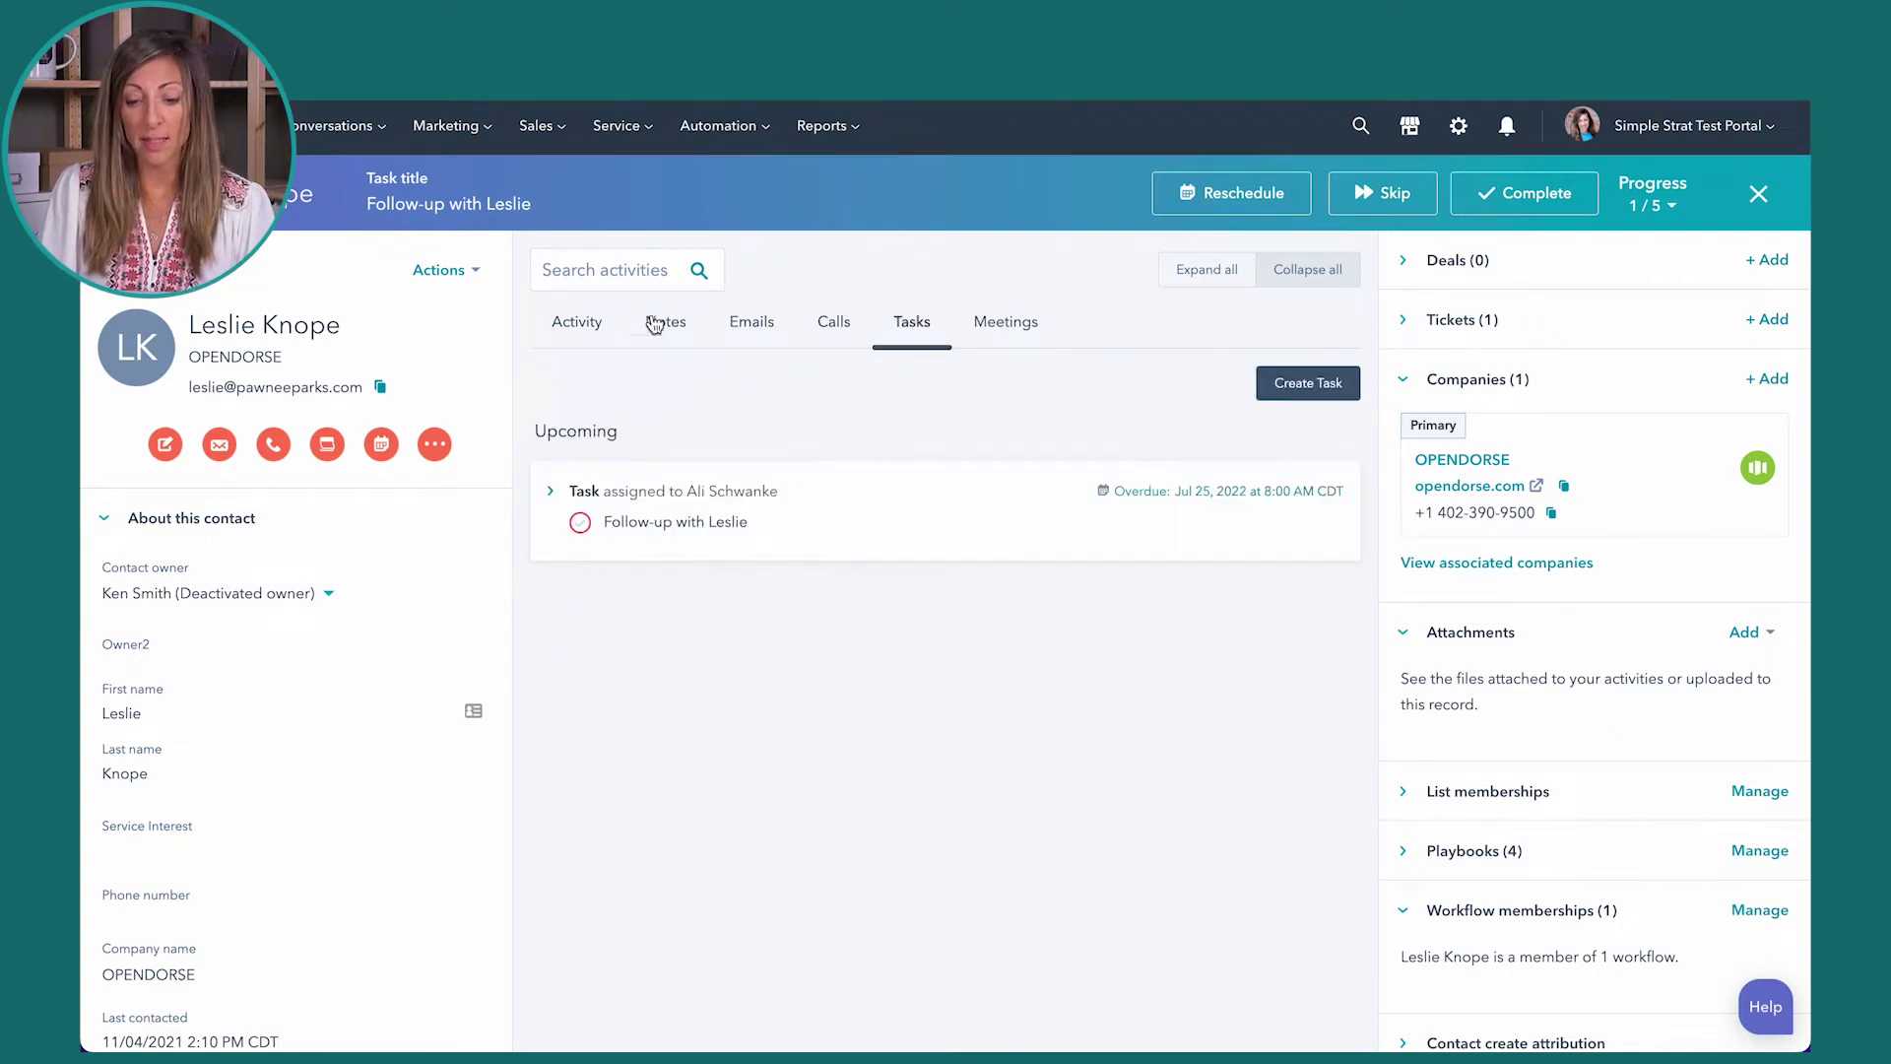
left_click(572, 328)
scroll(301, 691, "down", 4)
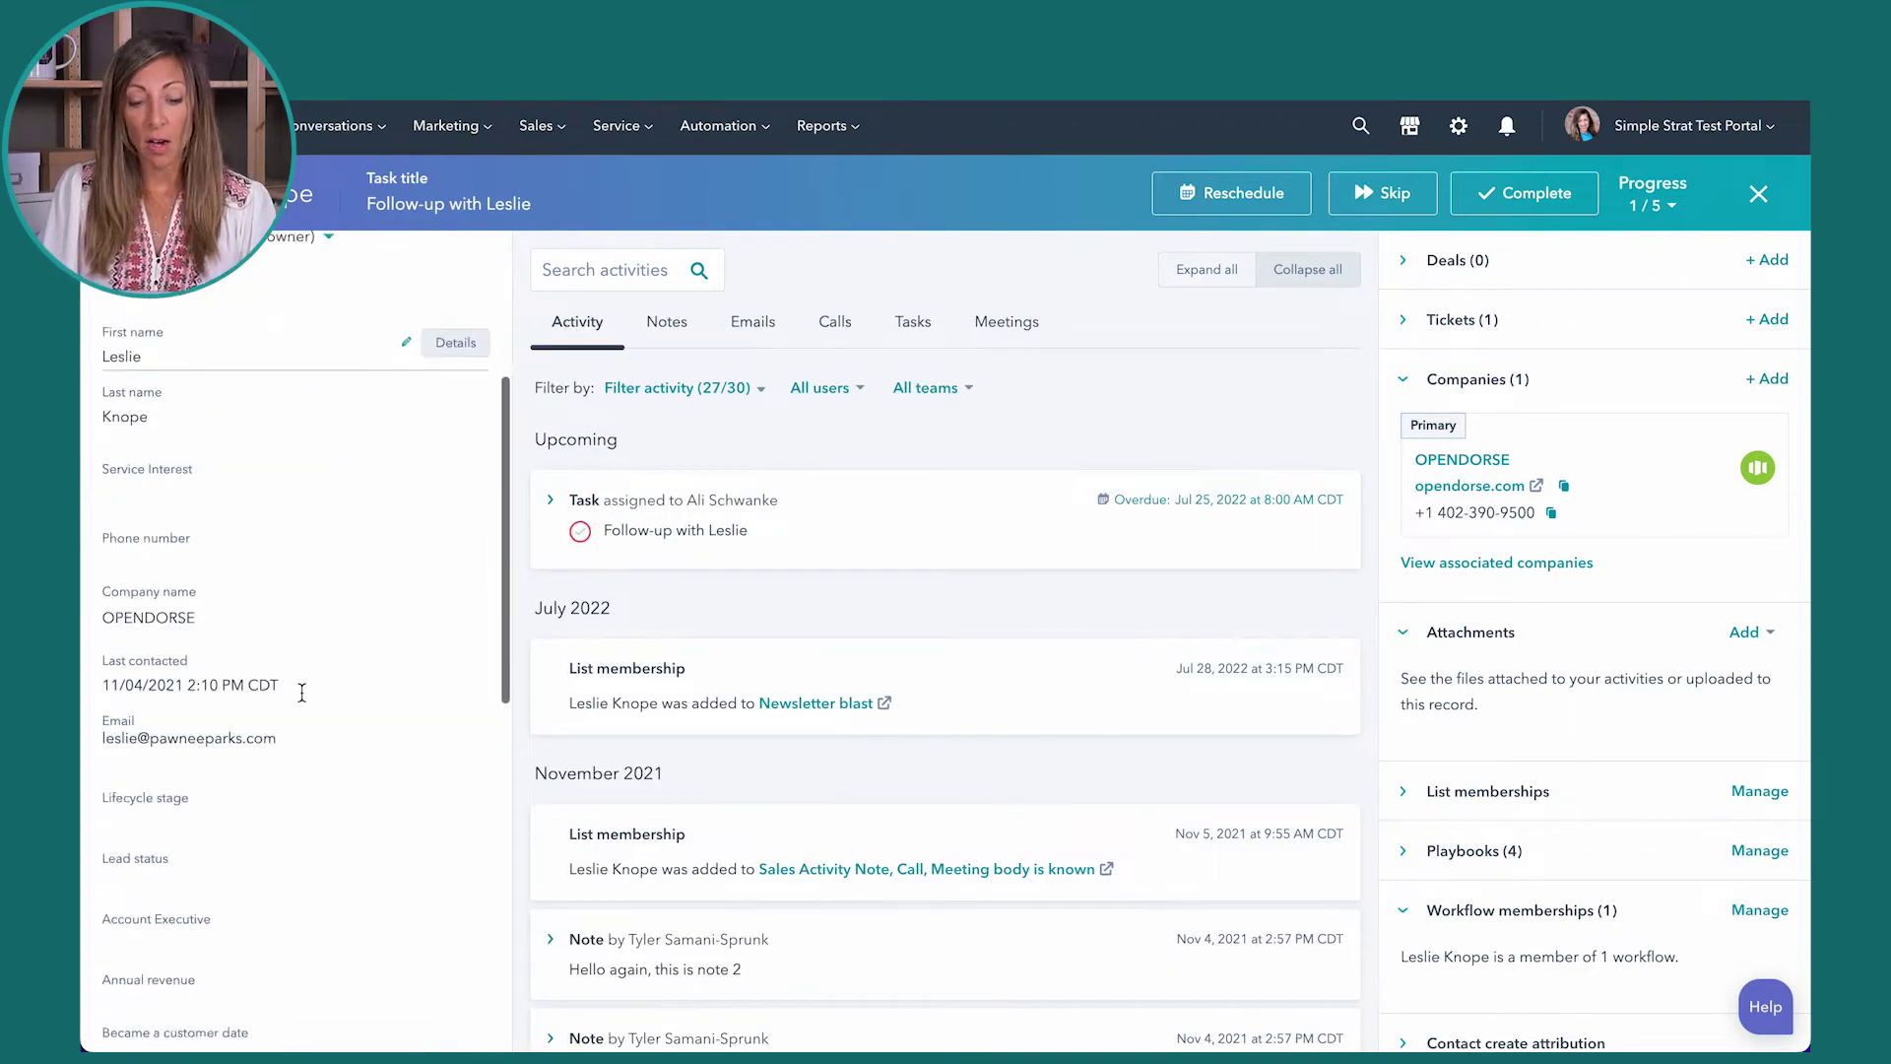
scroll(301, 691, "down", 5)
scroll(303, 692, "down", 5)
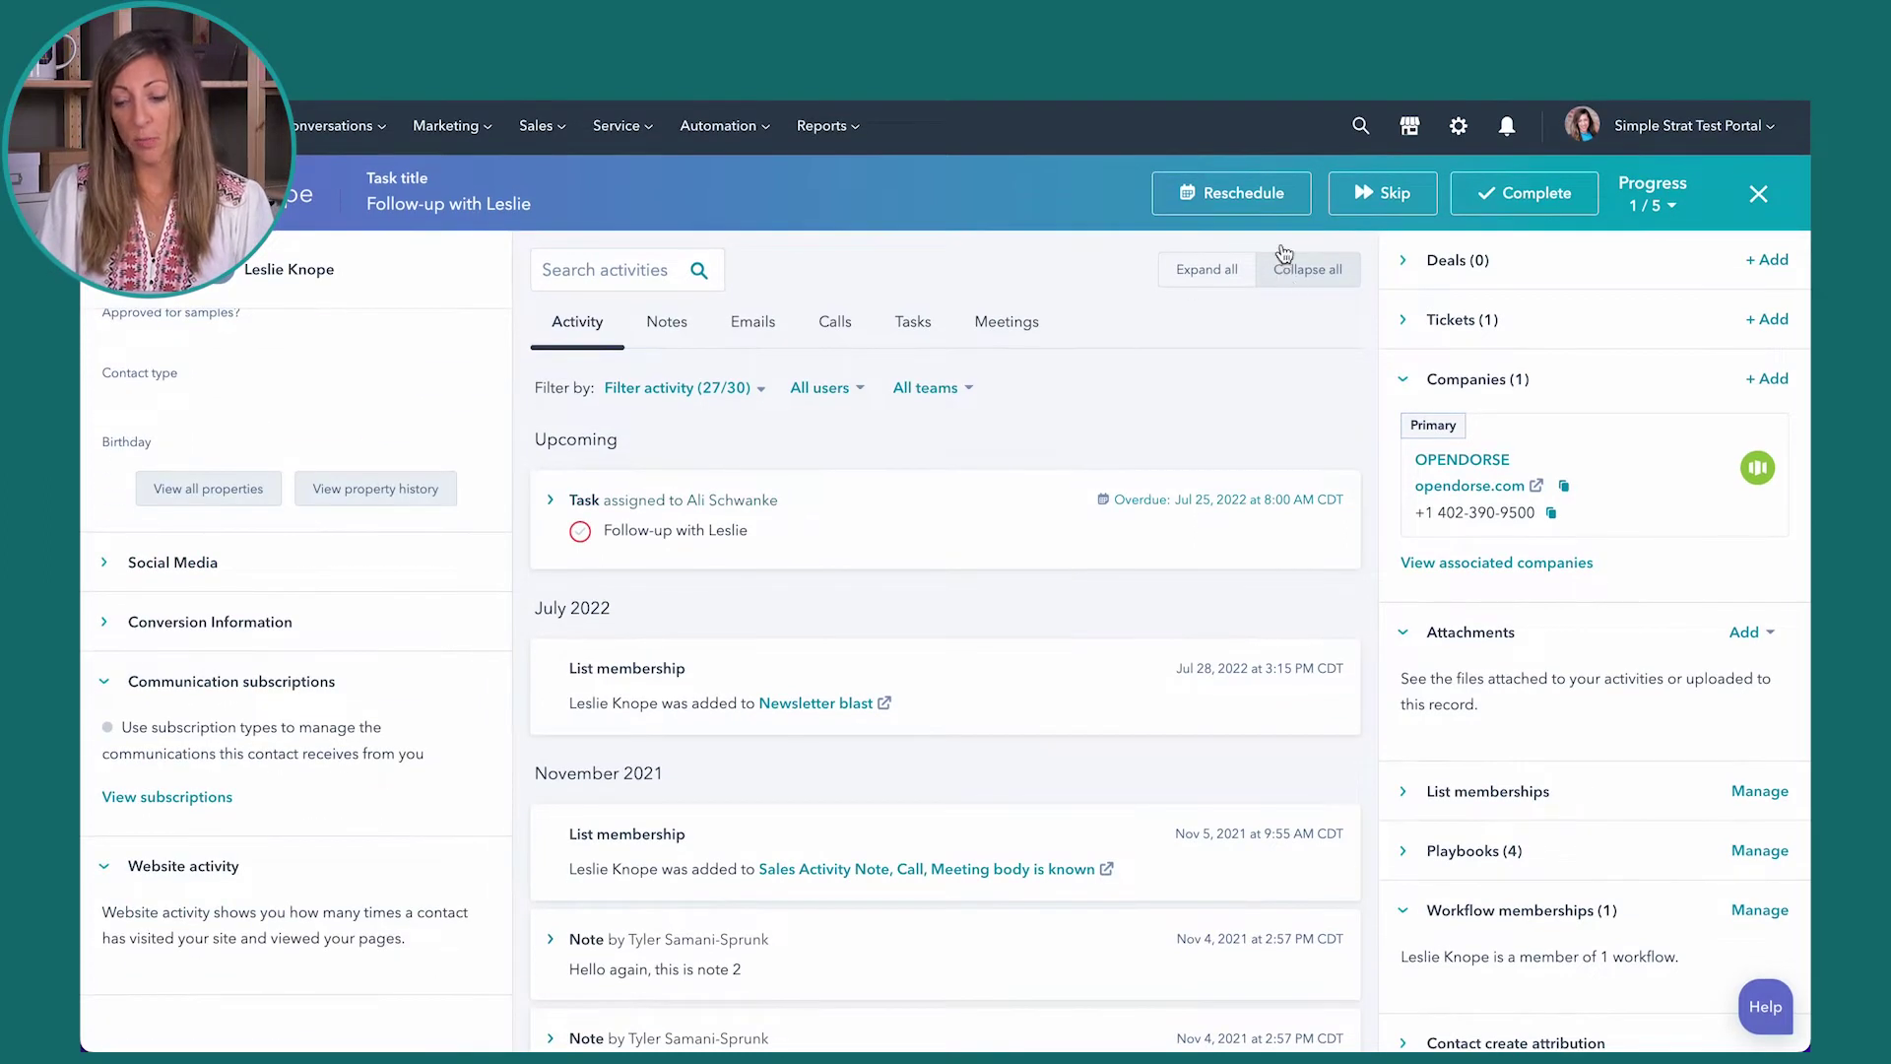
left_click(1263, 199)
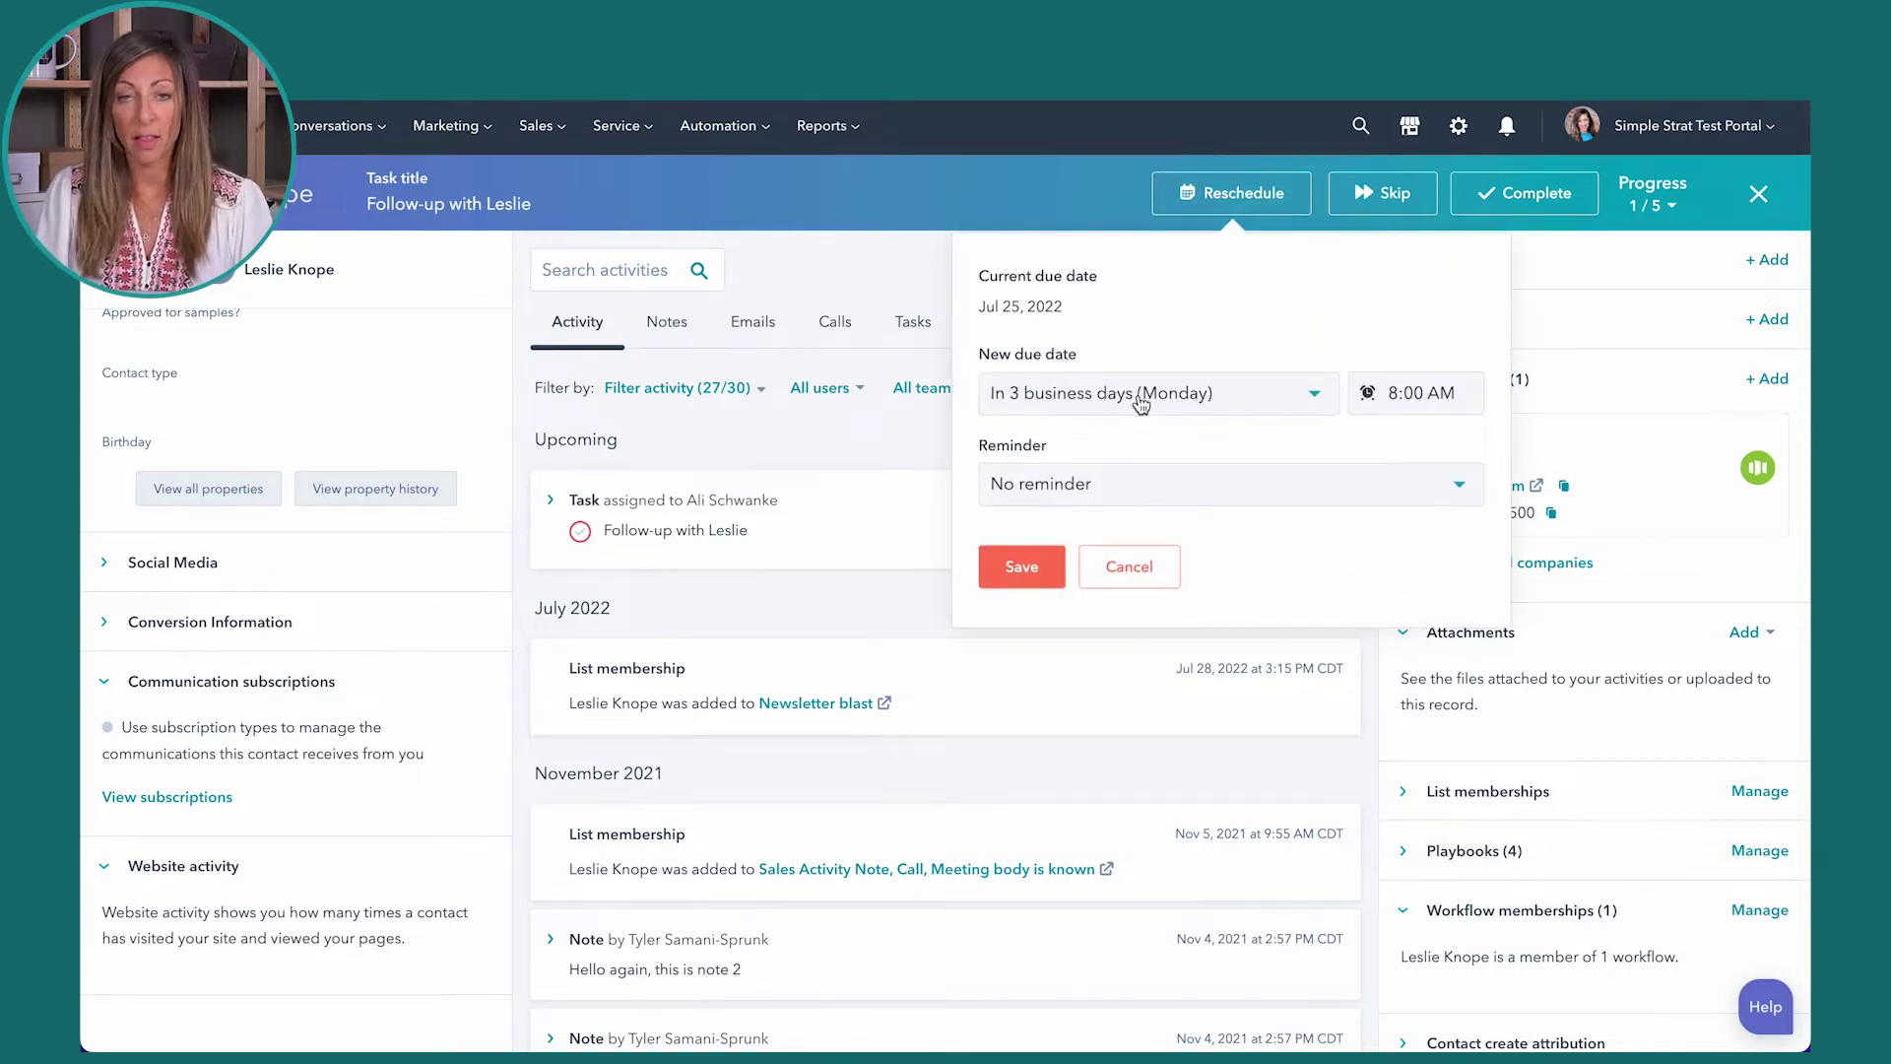
Step: Reschedule Leslie's follow-up to Aug 29 at 8:00 AM and advance to Michael Scott's task
left_click(1020, 569)
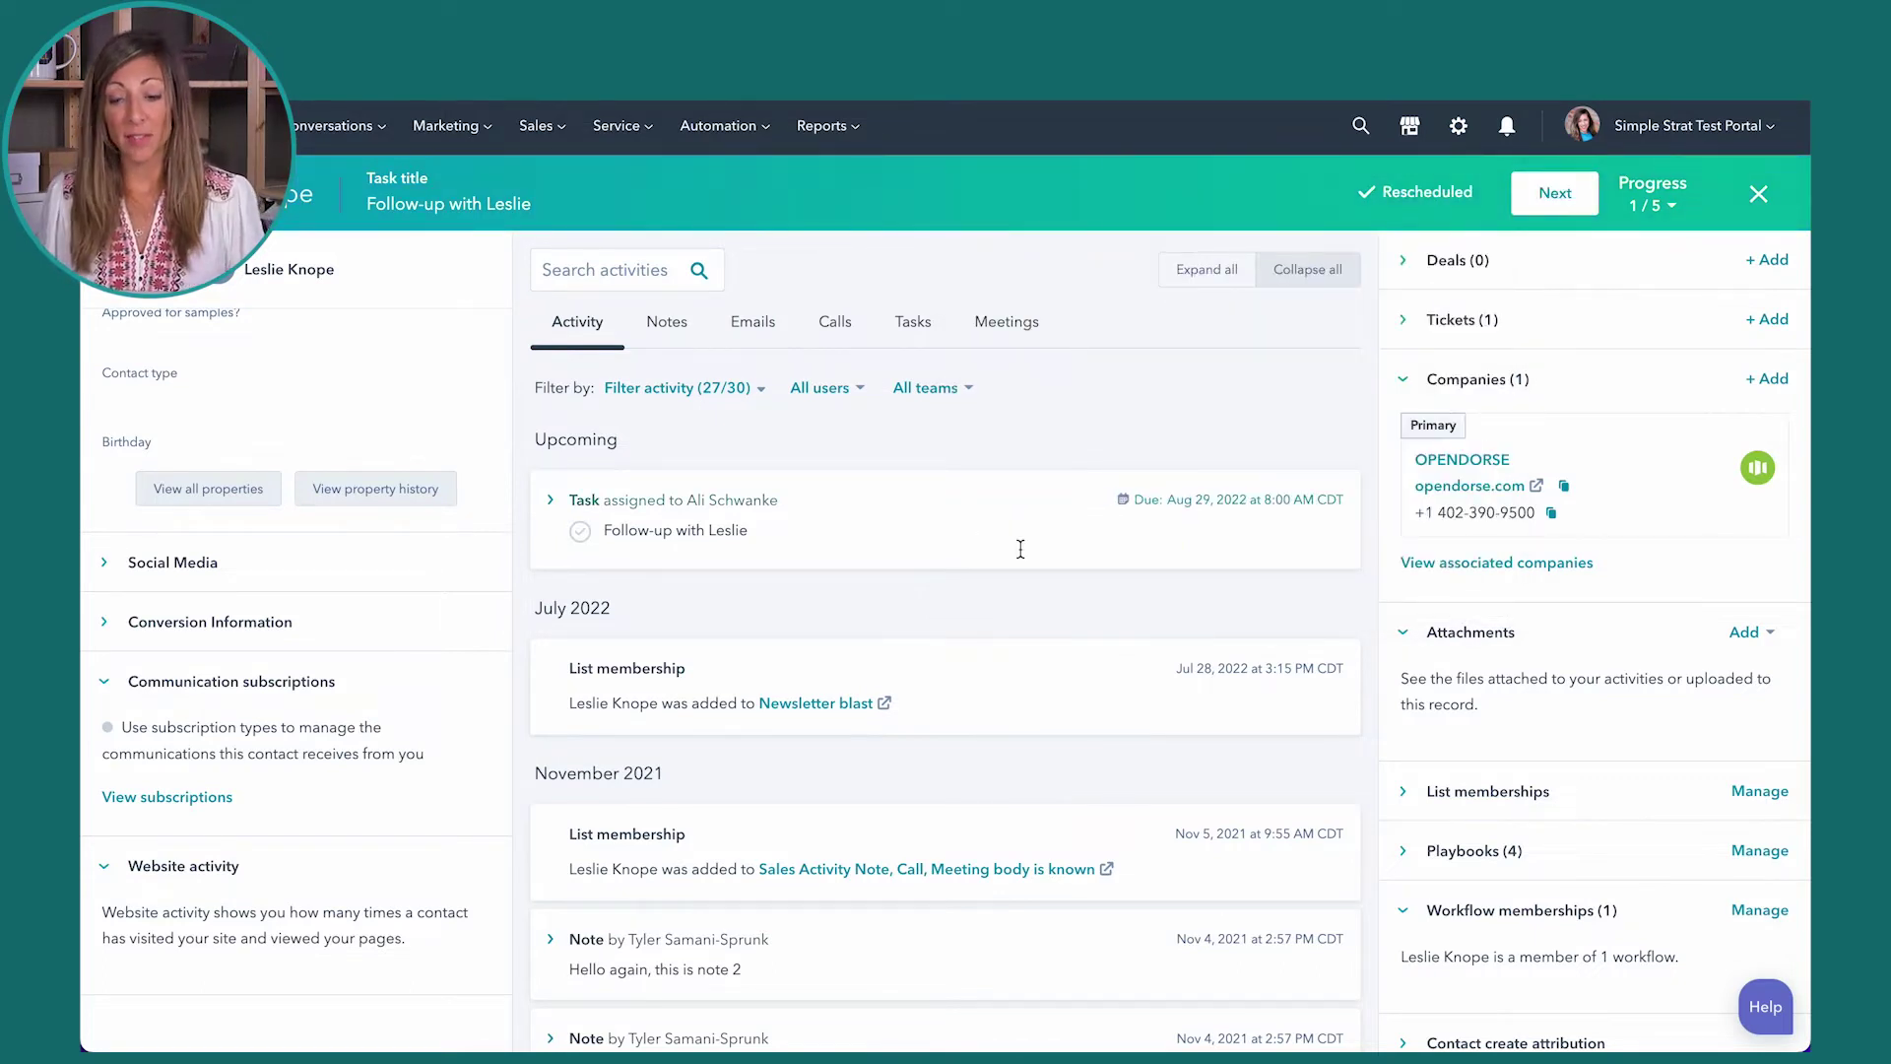
left_click(1557, 193)
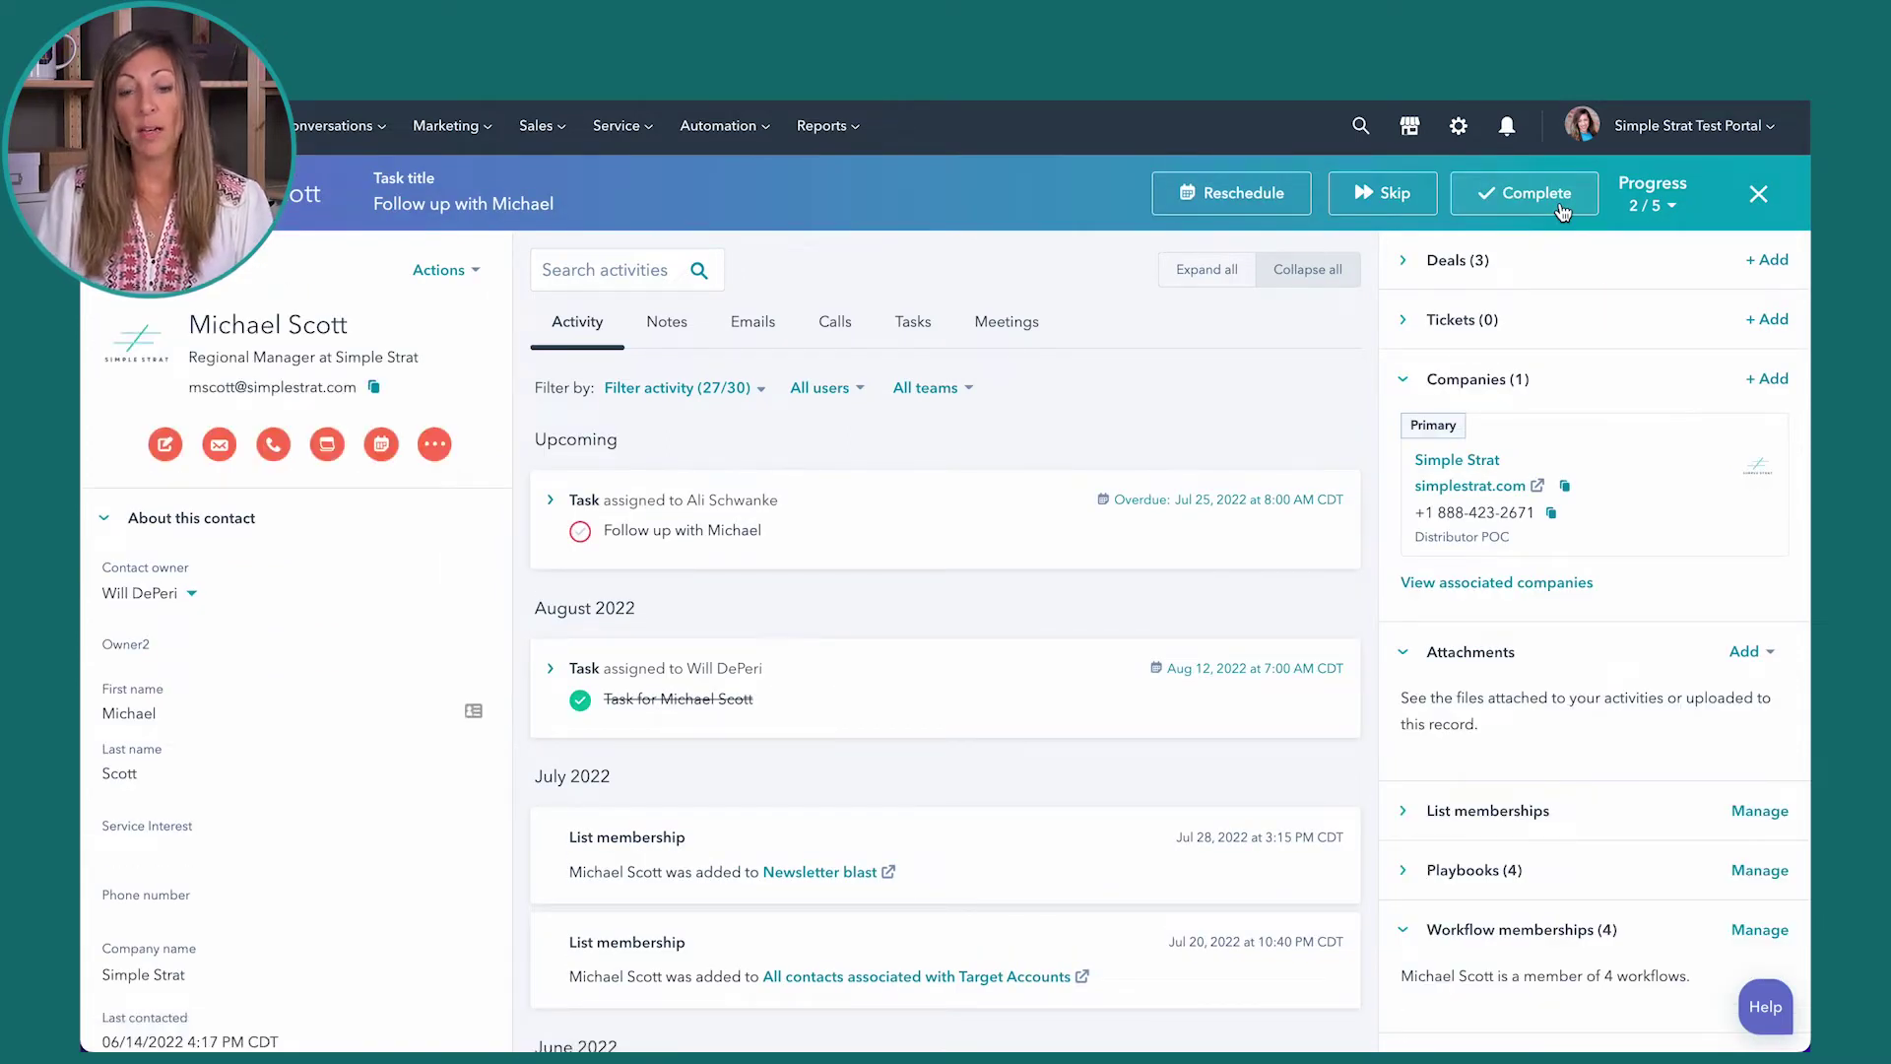
Step: Log a Connected, Outbound pricing call with Michael Scott, completing his task with a follow-up, then advance
left_click(835, 321)
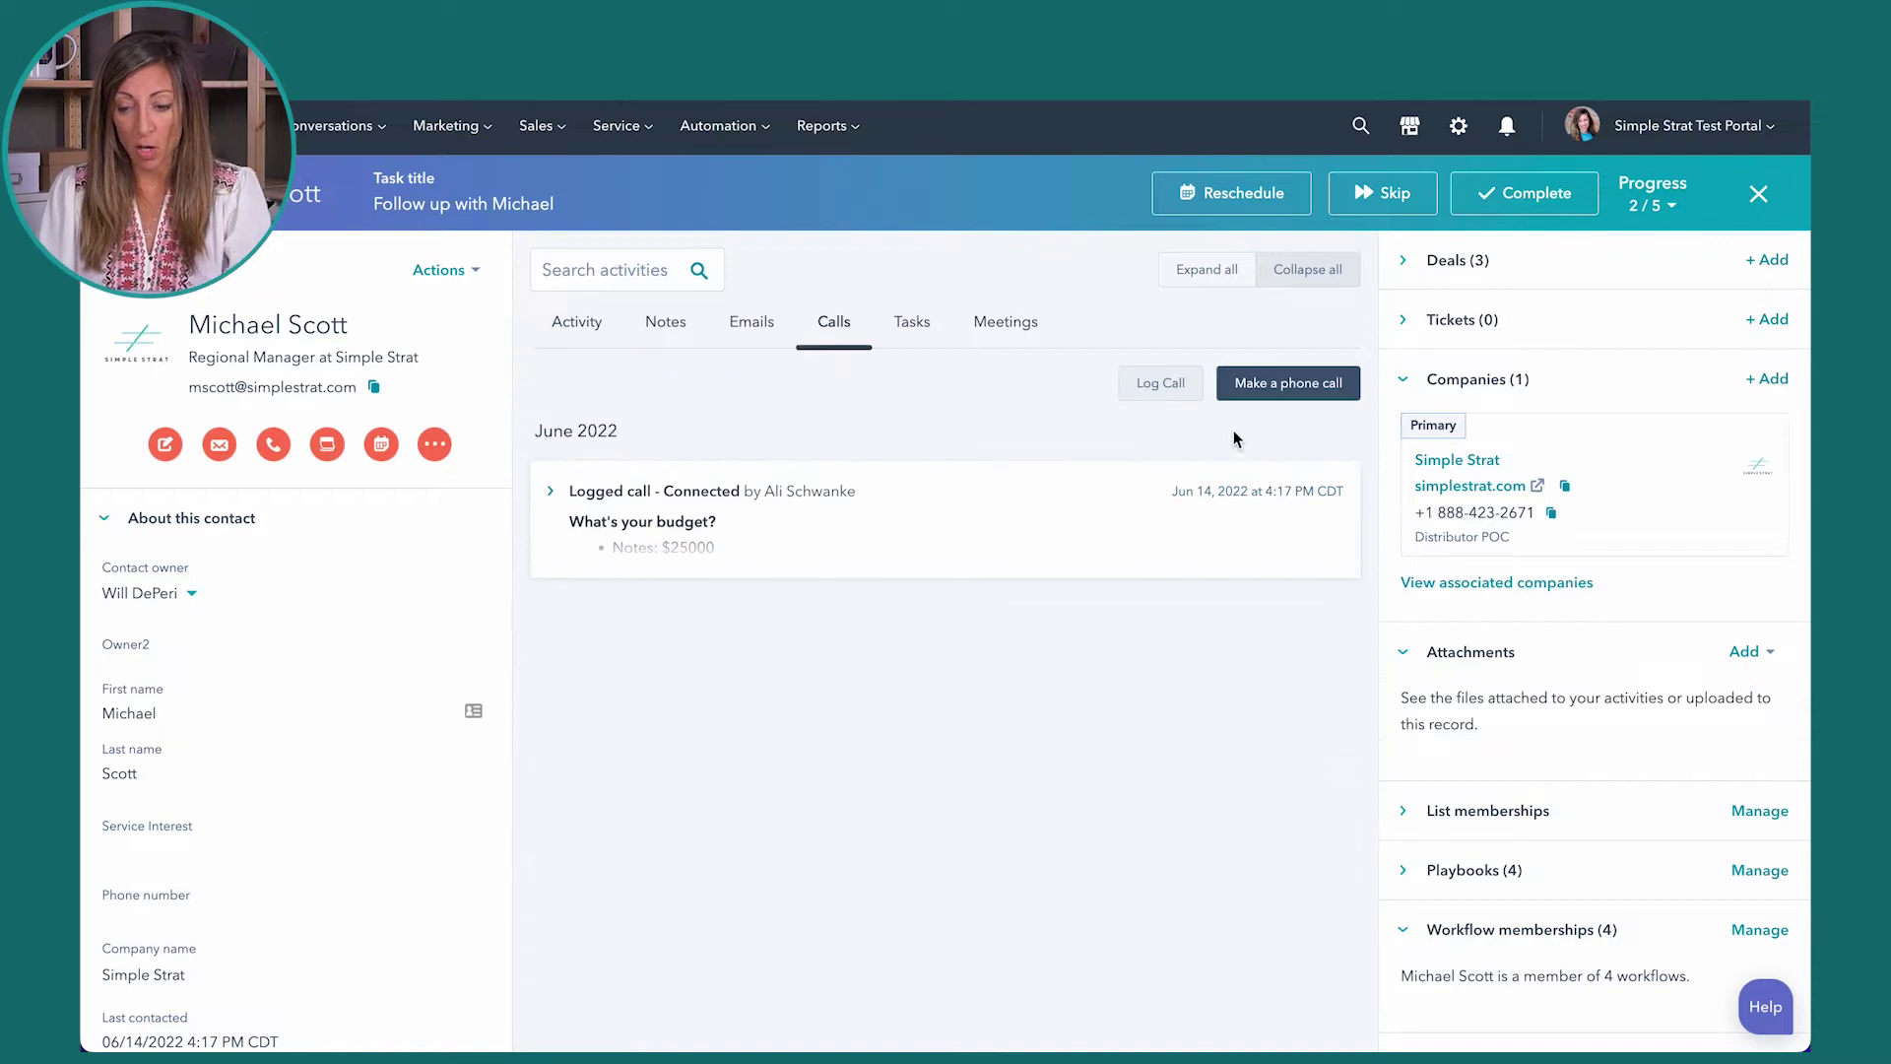
left_click(1147, 387)
type("Called Michael and talked pricing")
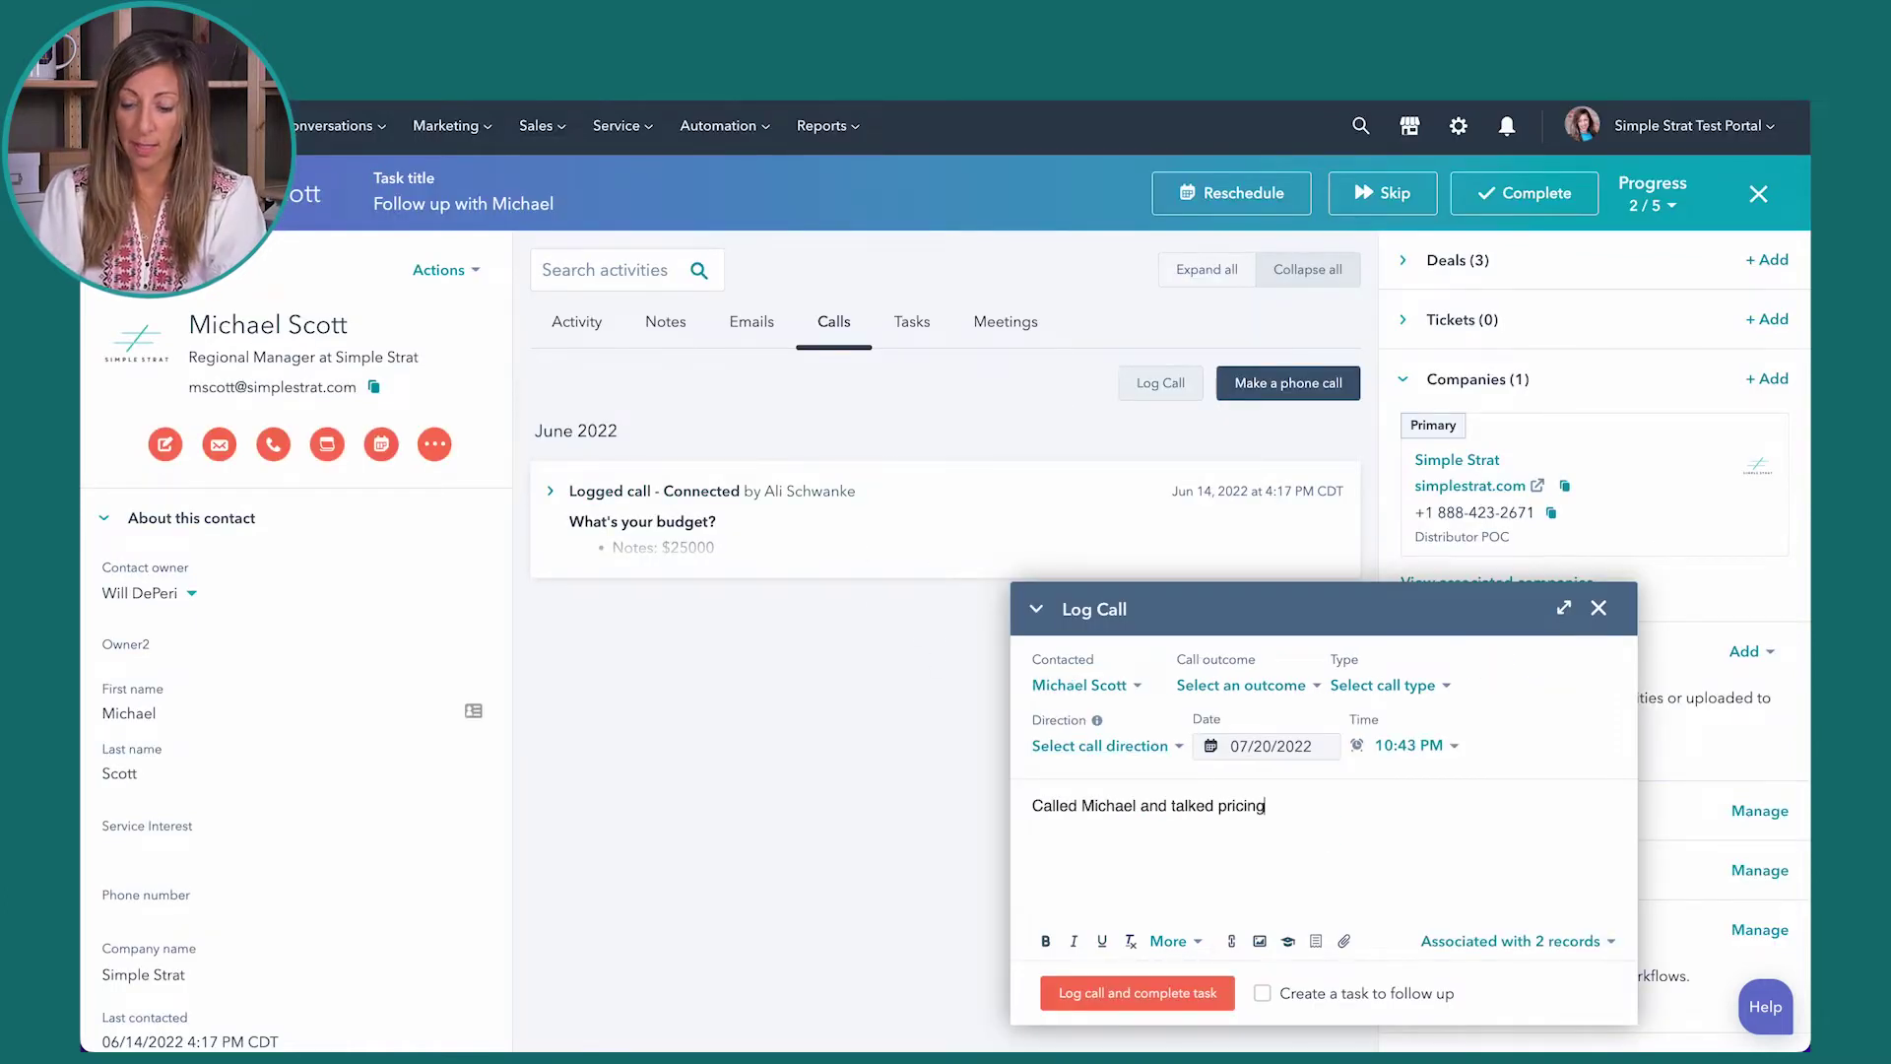
left_click(1266, 994)
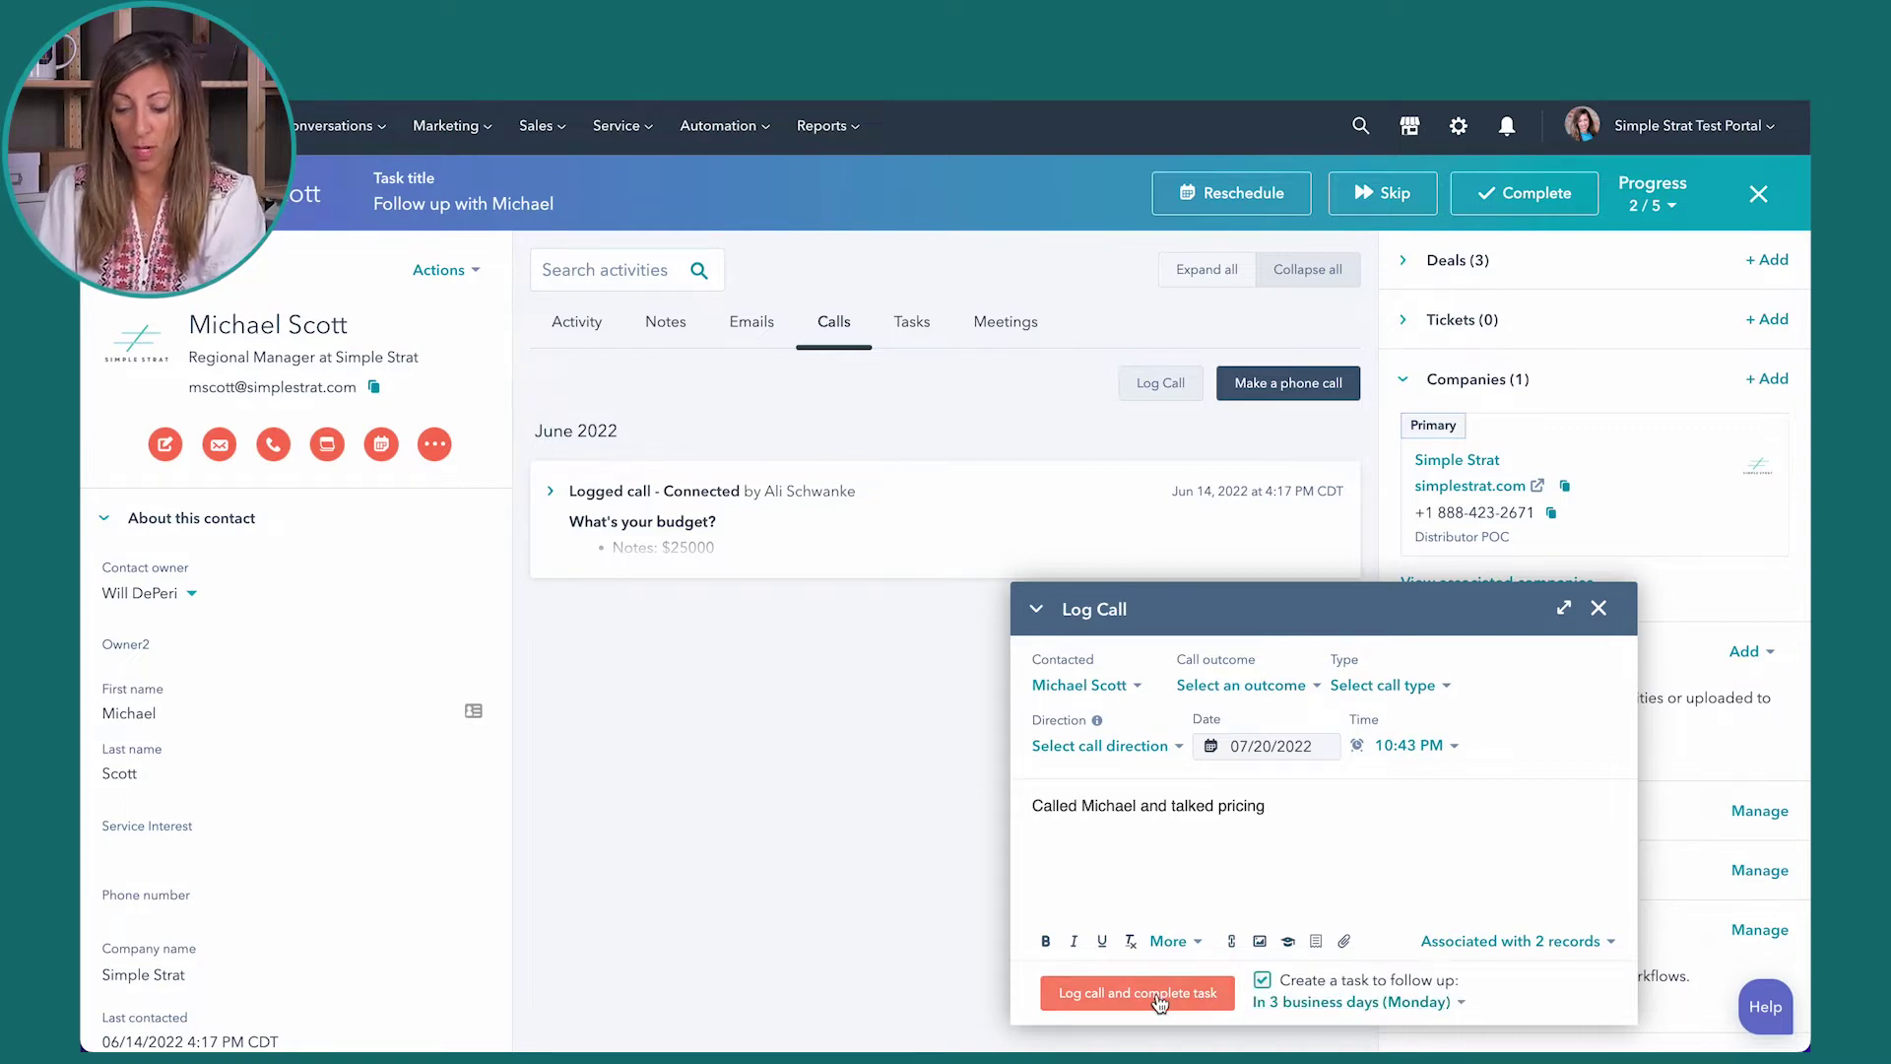
left_click(1241, 685)
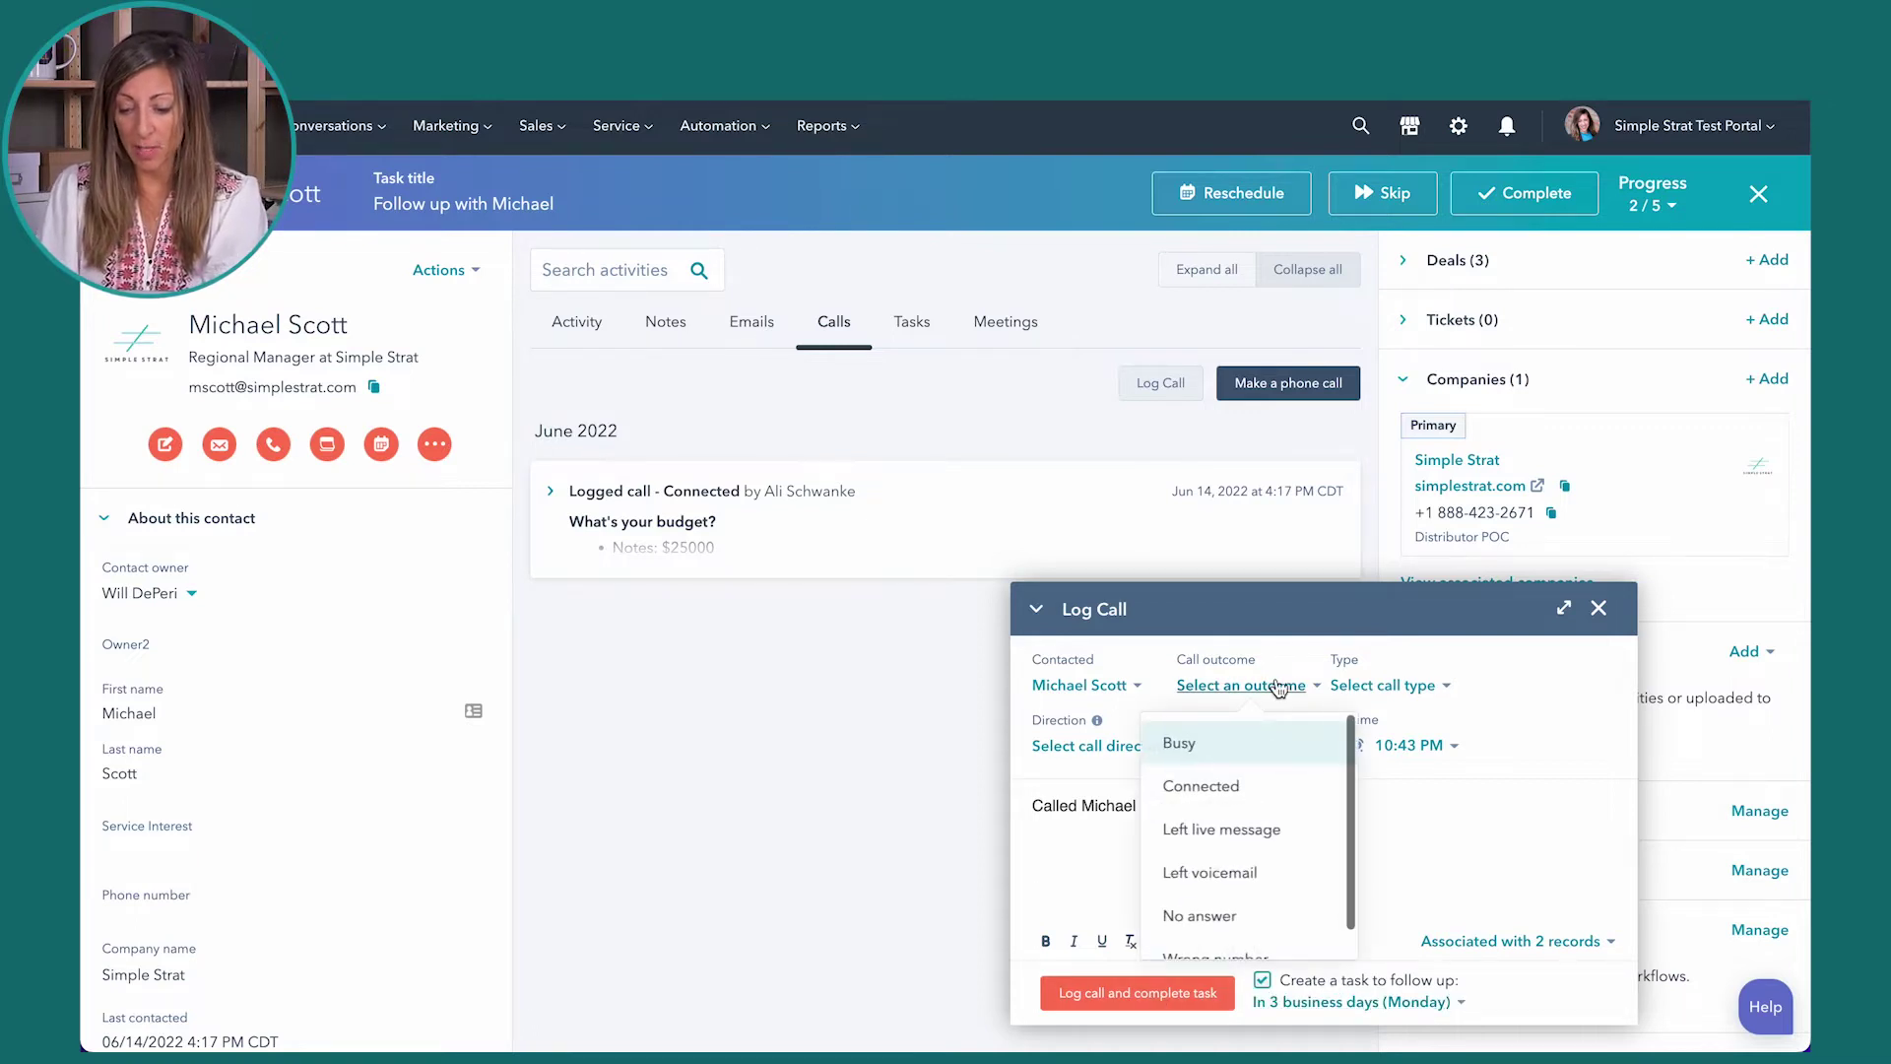
left_click(1226, 786)
left_click(1480, 688)
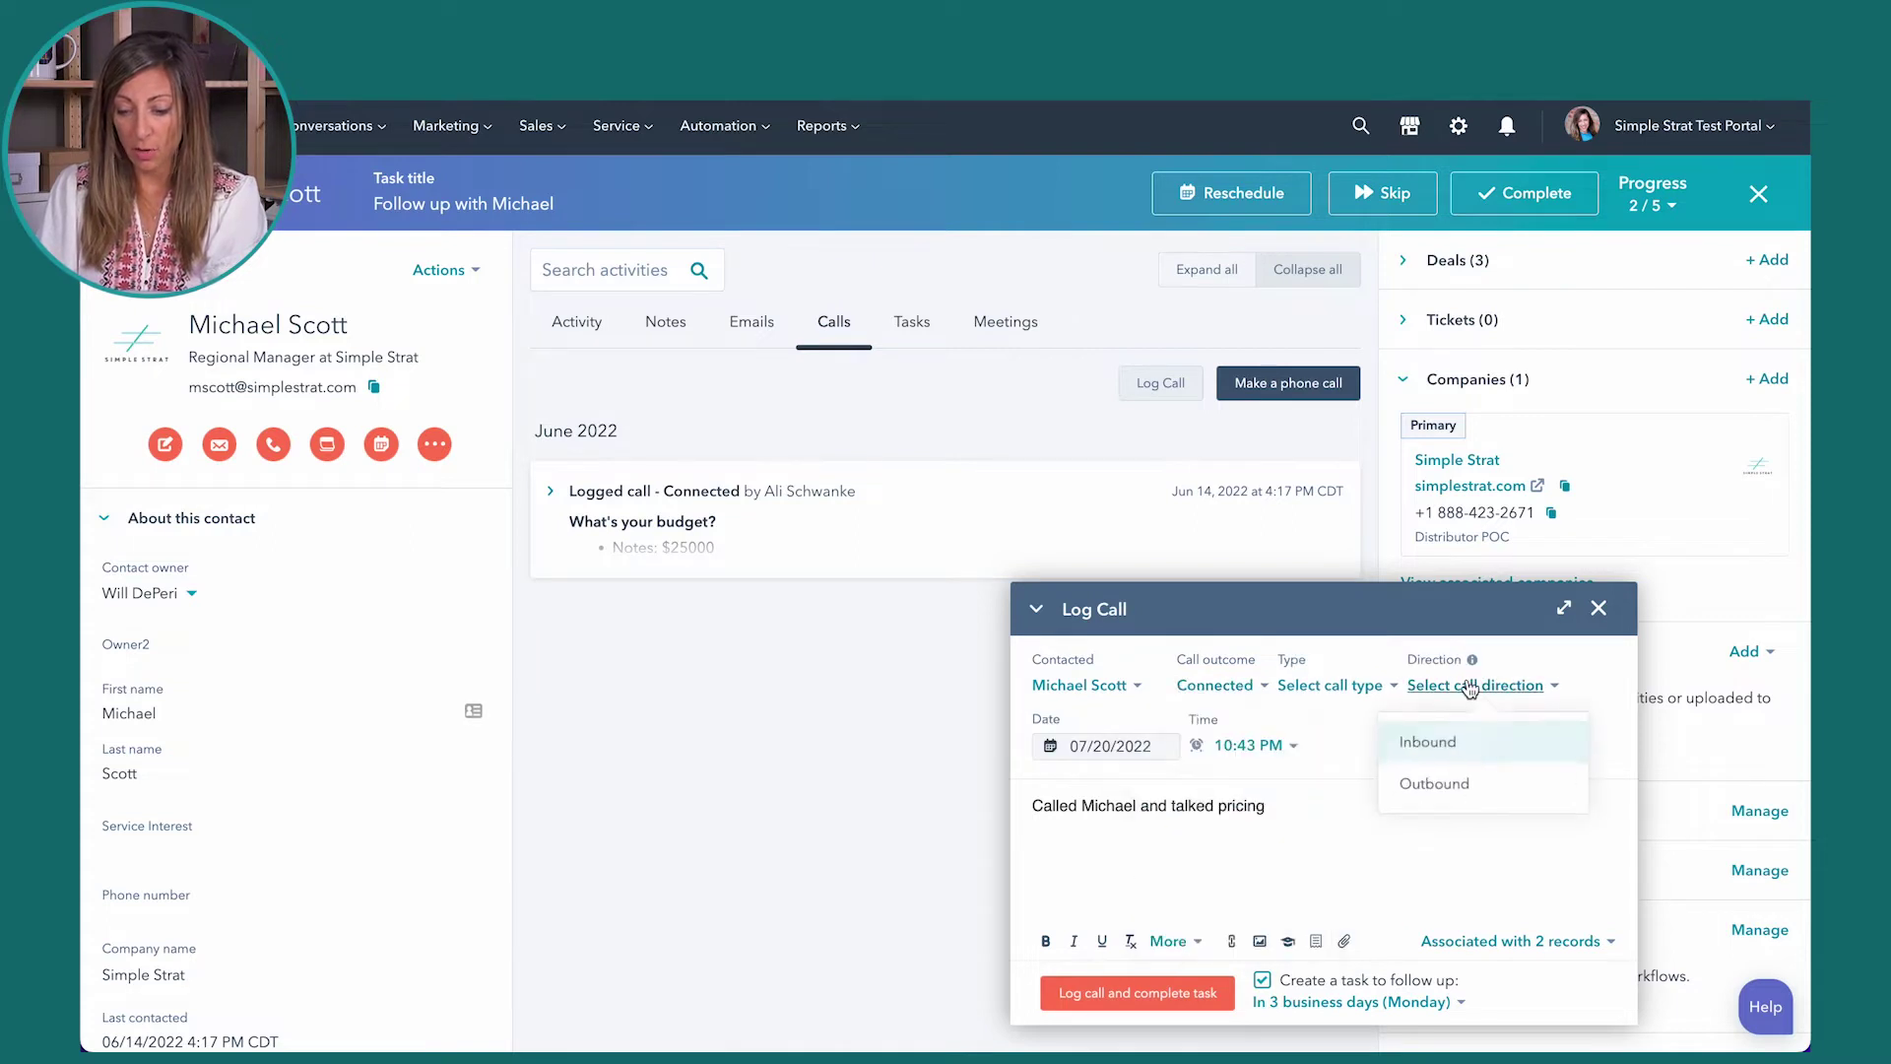
left_click(1471, 780)
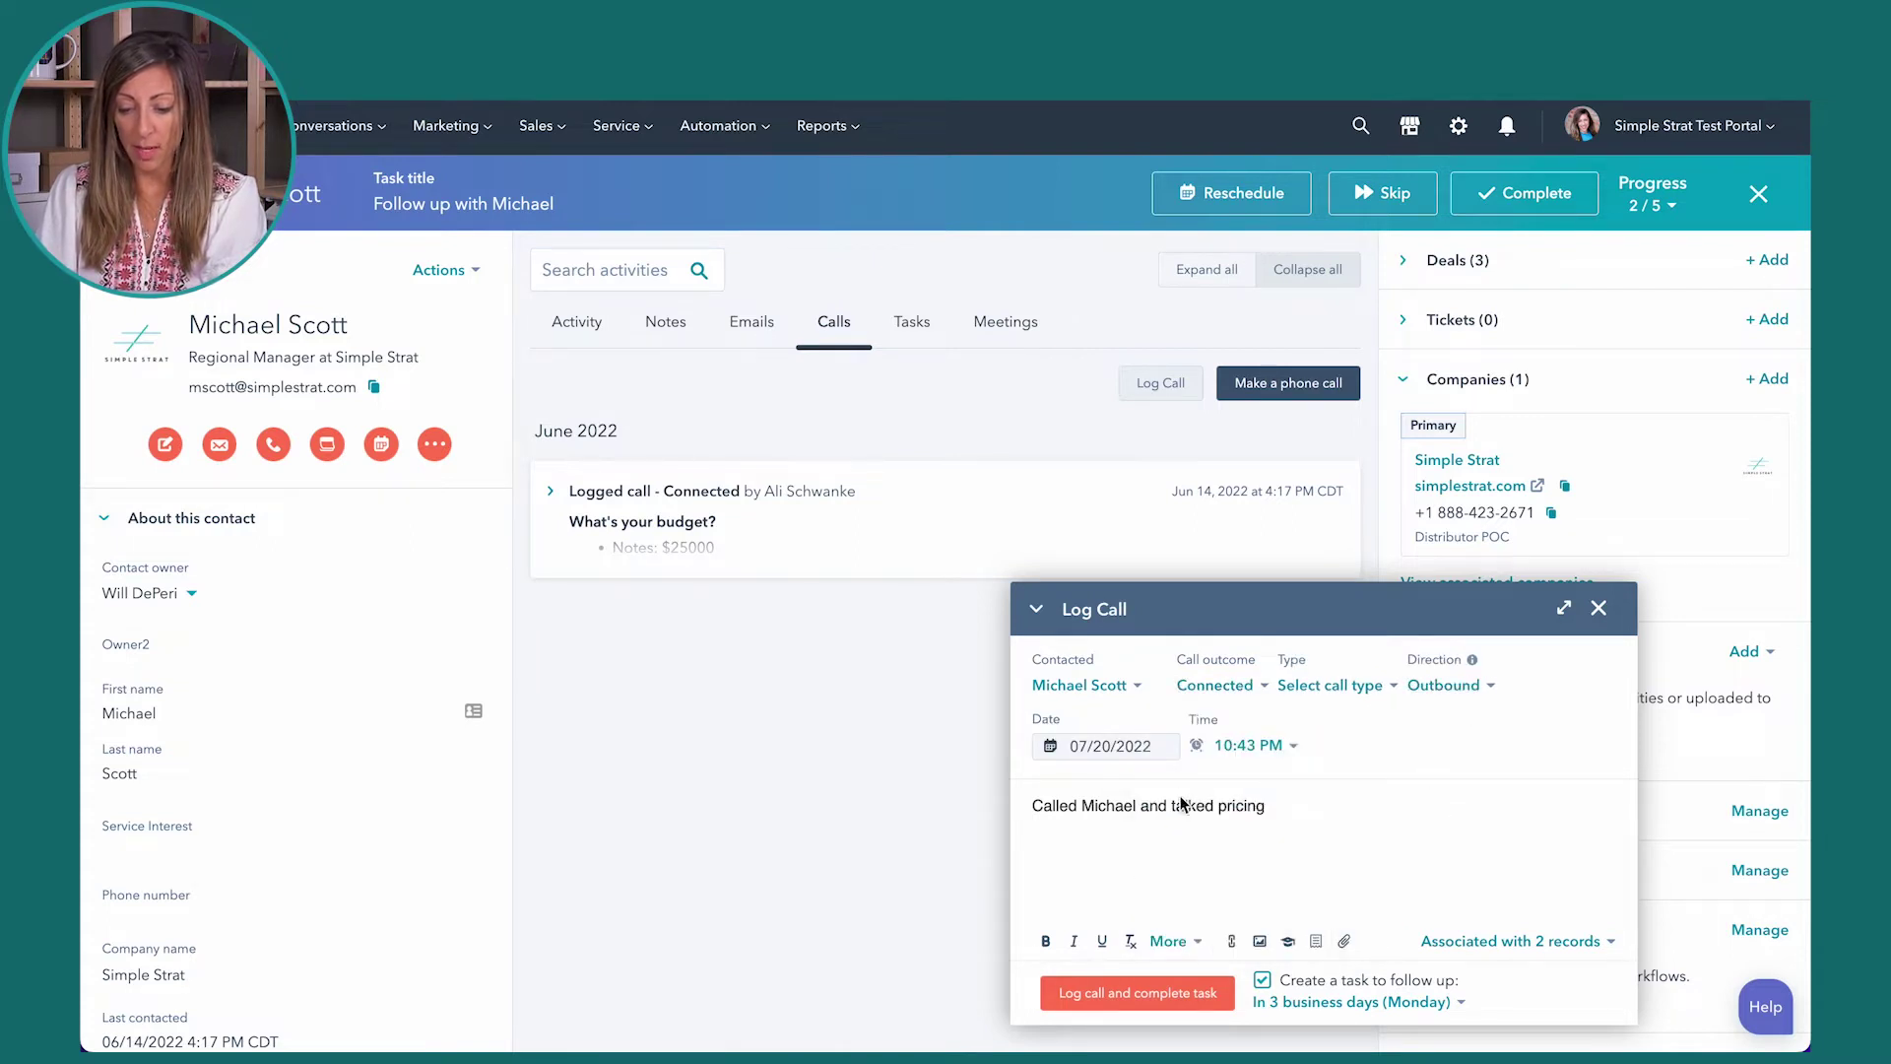
left_click(1120, 993)
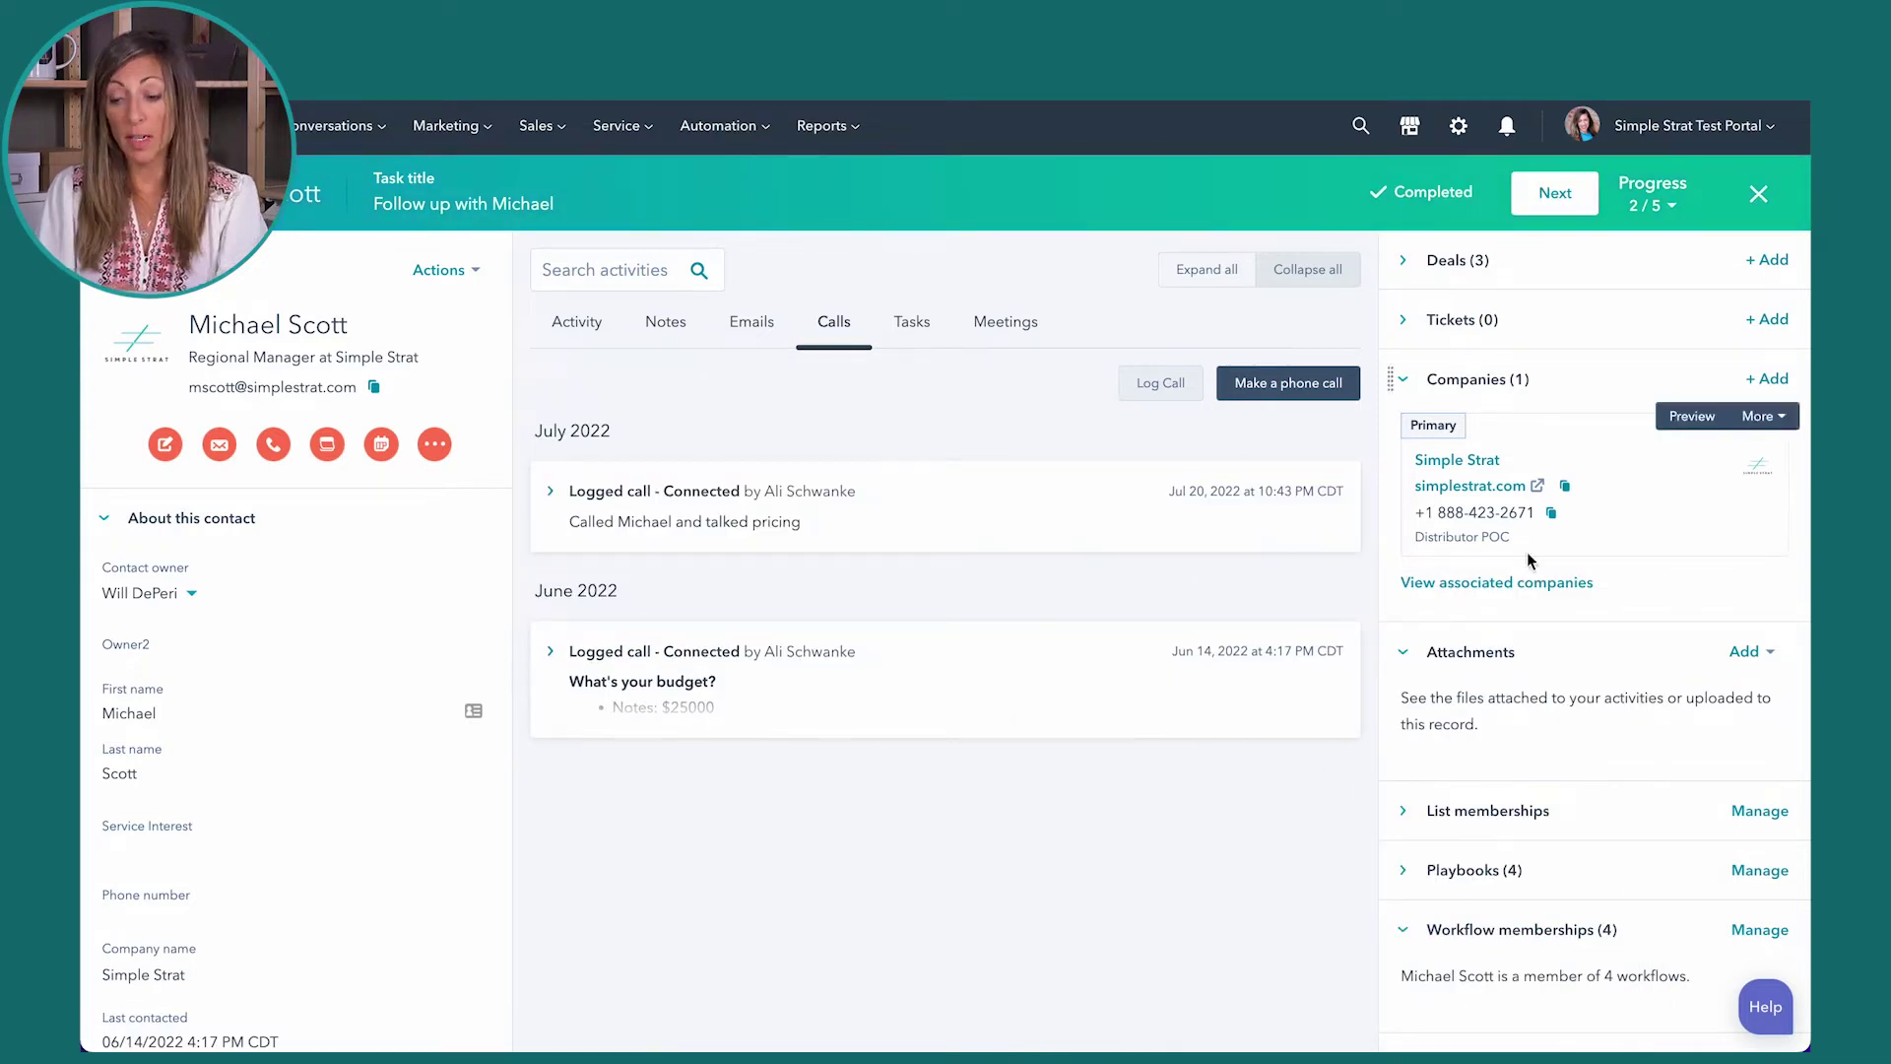
left_click(1555, 193)
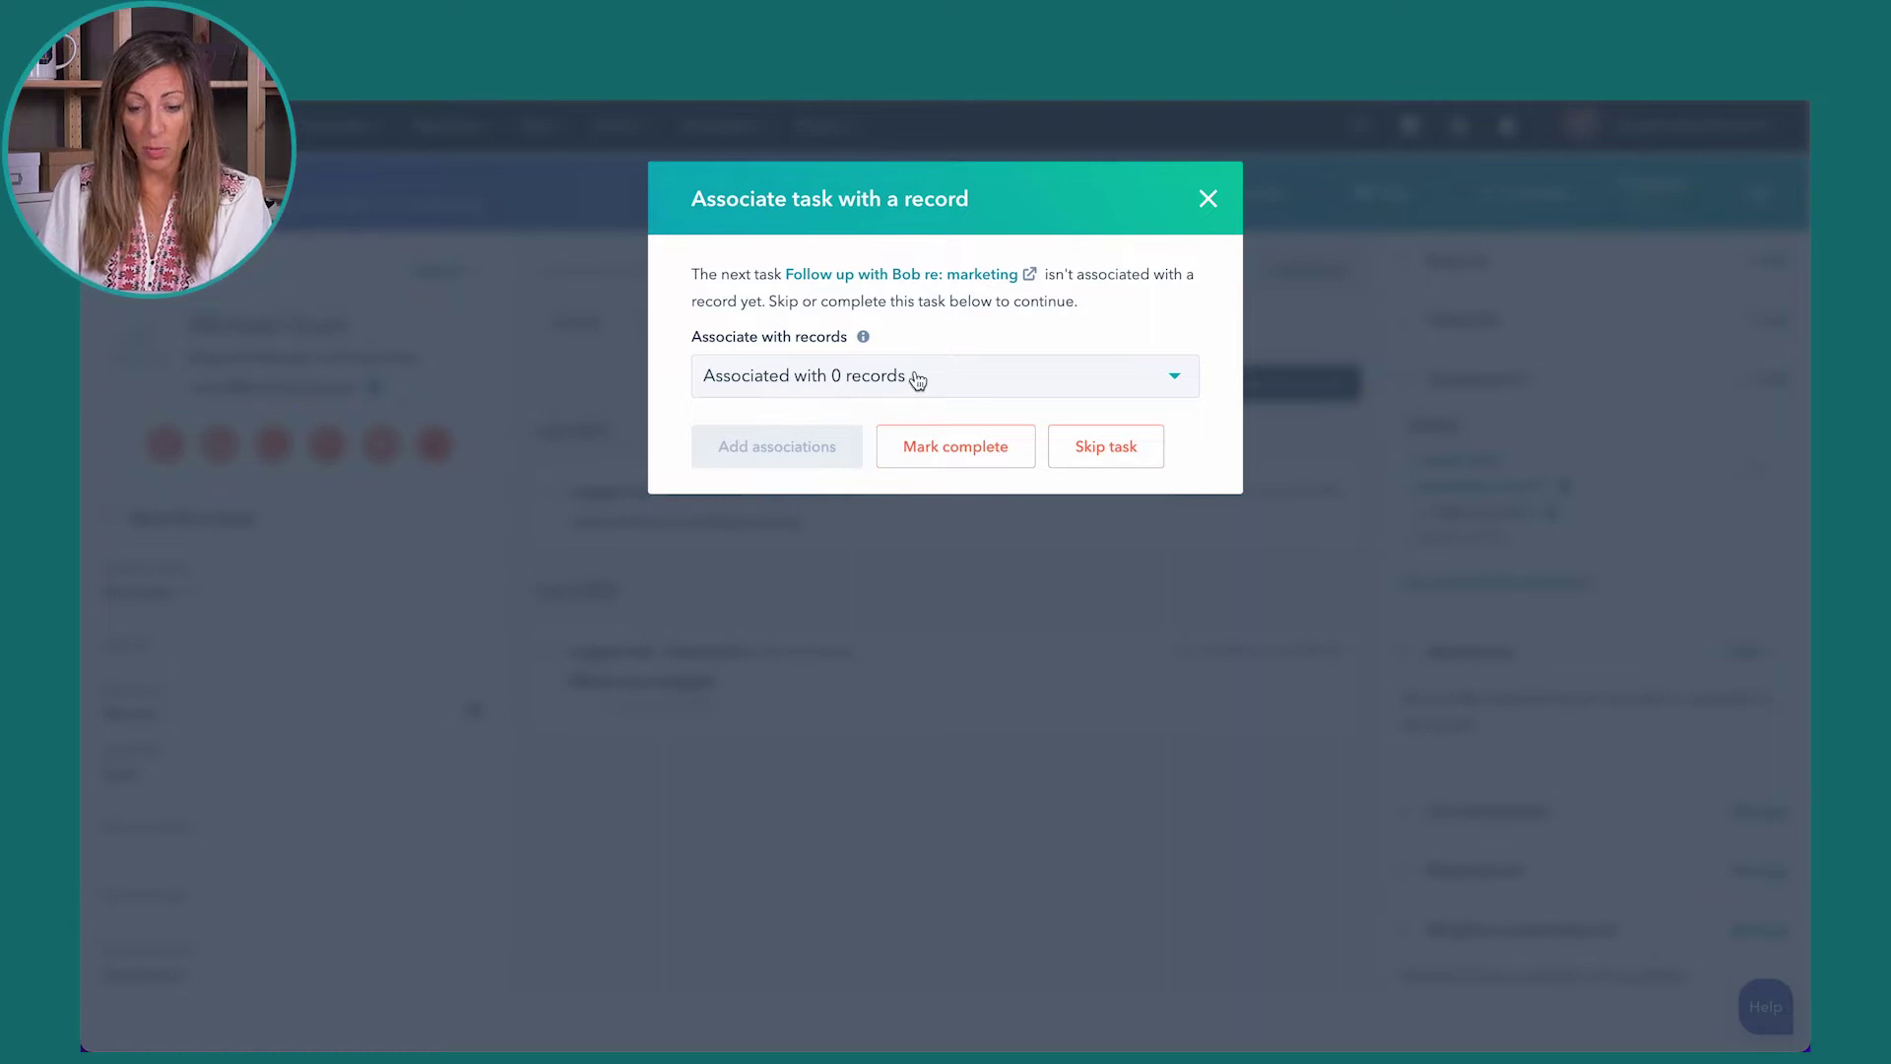
Step: Associate the Bob marketing follow-up task with contact Bob Belcher
left_click(959, 374)
type("bob")
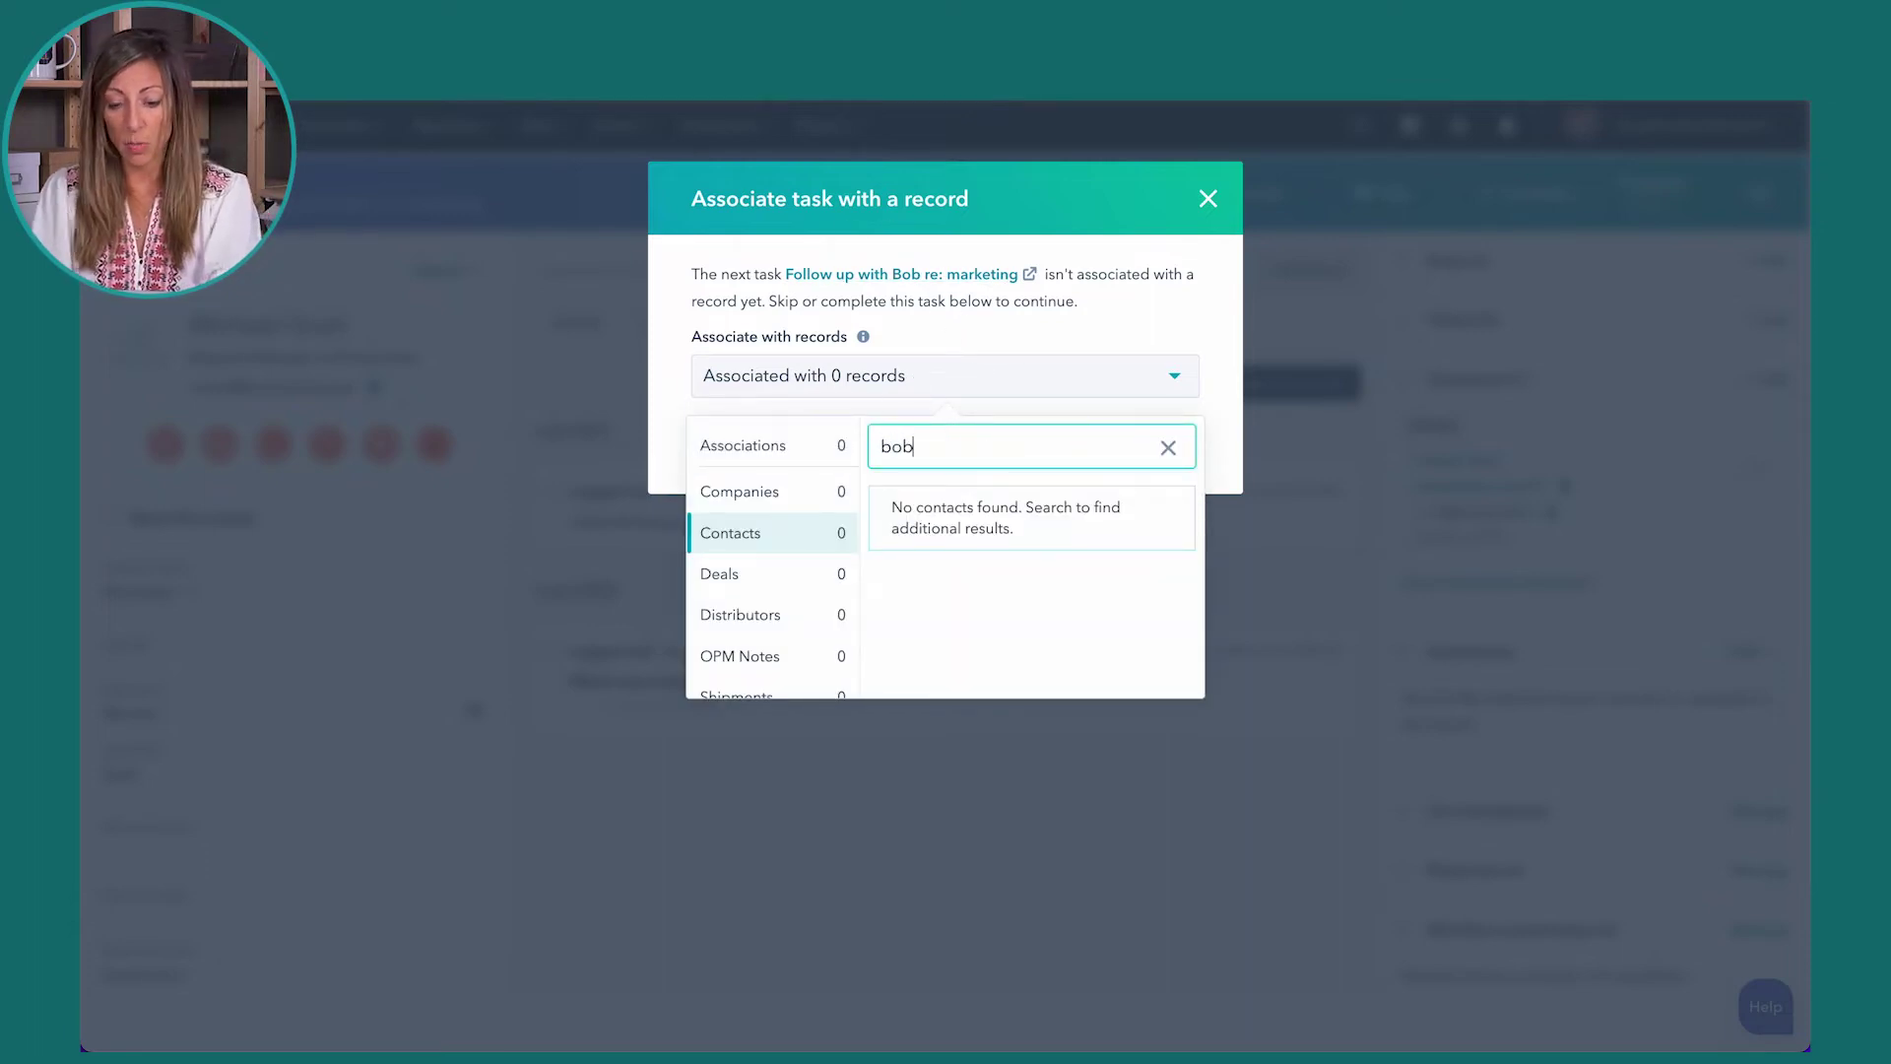
left_click(957, 504)
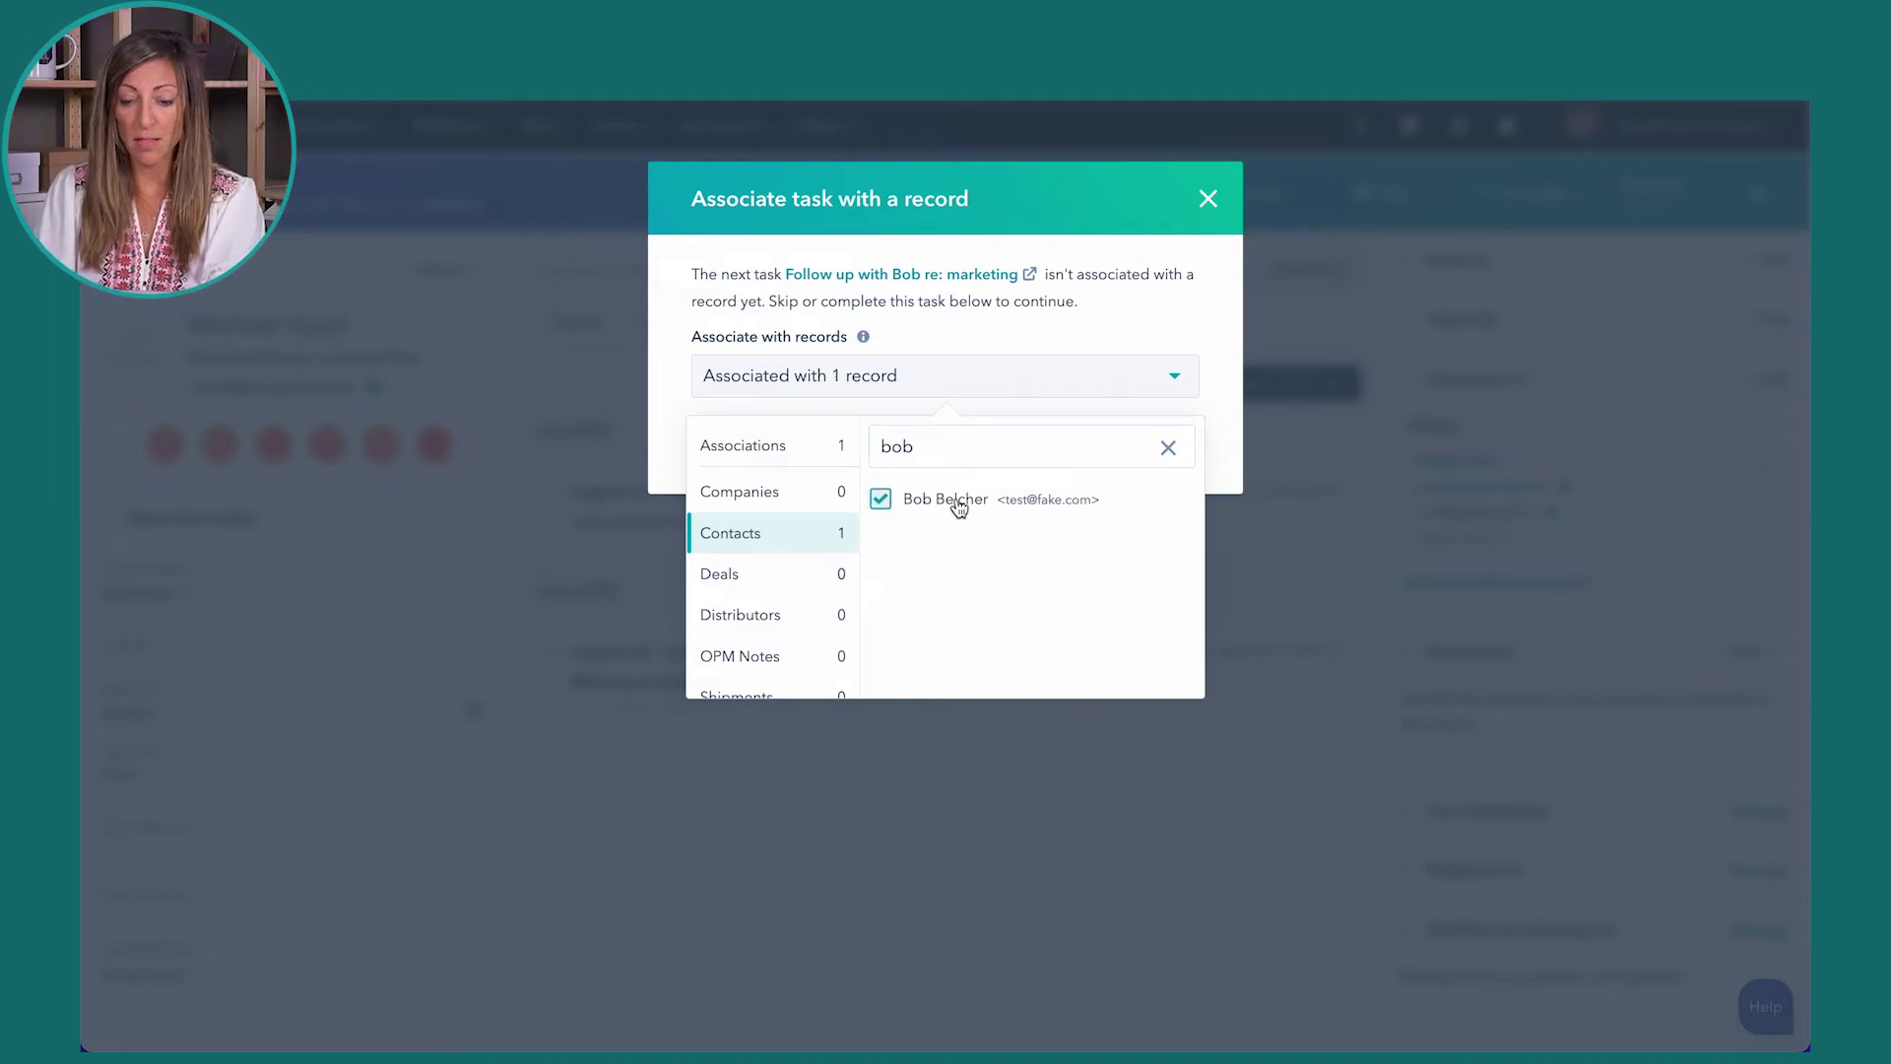
left_click(943, 334)
left_click(785, 450)
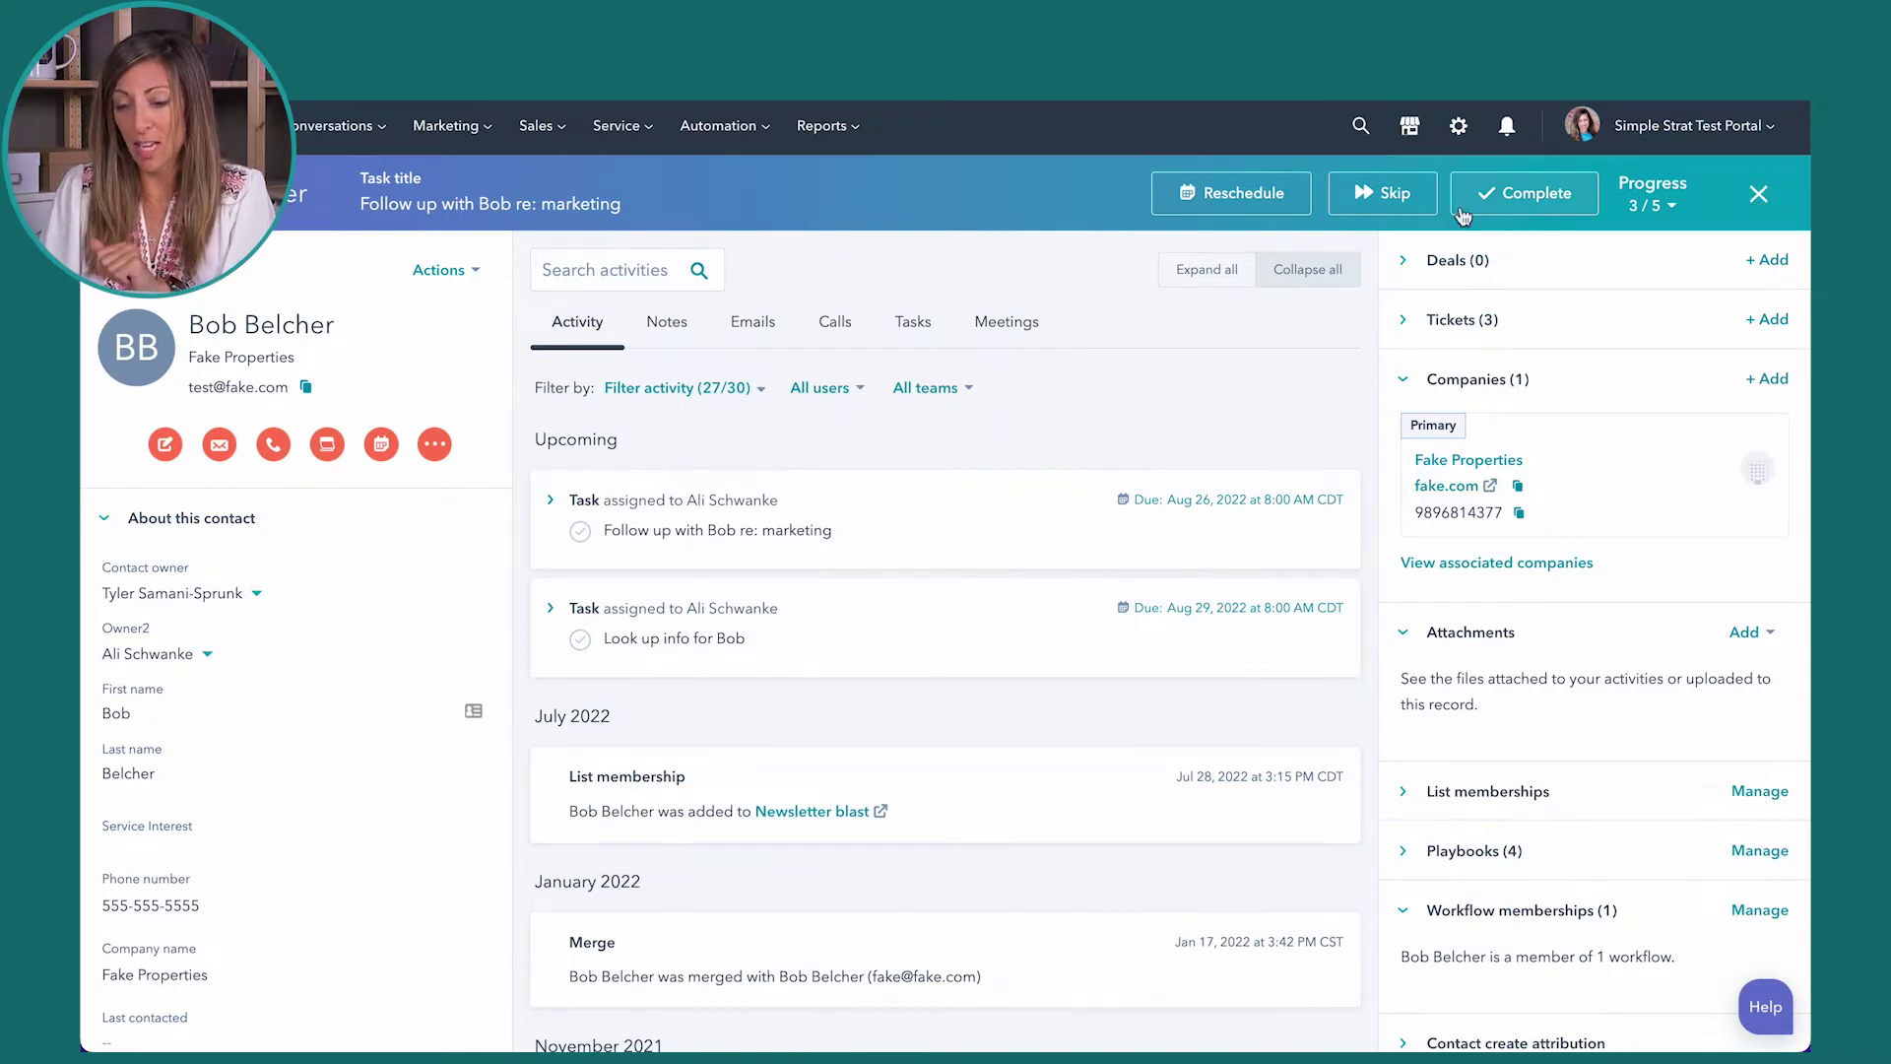
left_click(1410, 197)
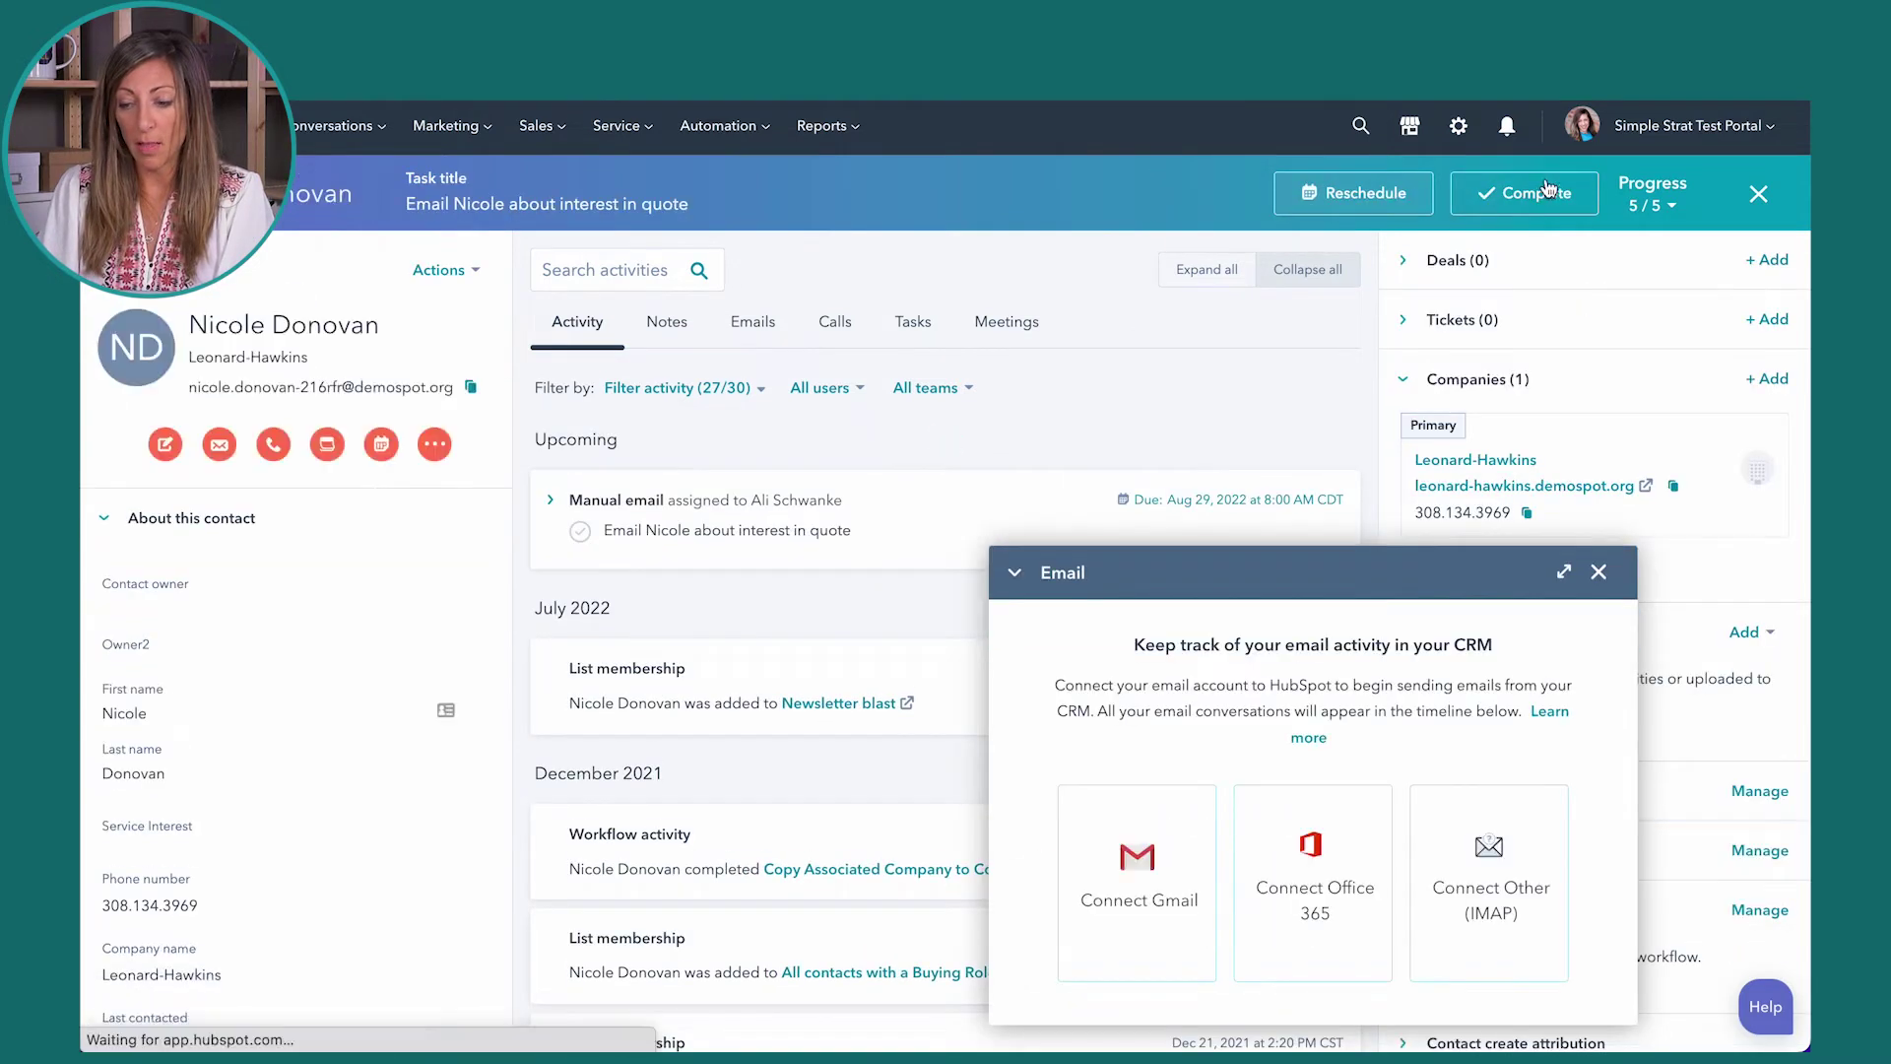
left_click(1536, 192)
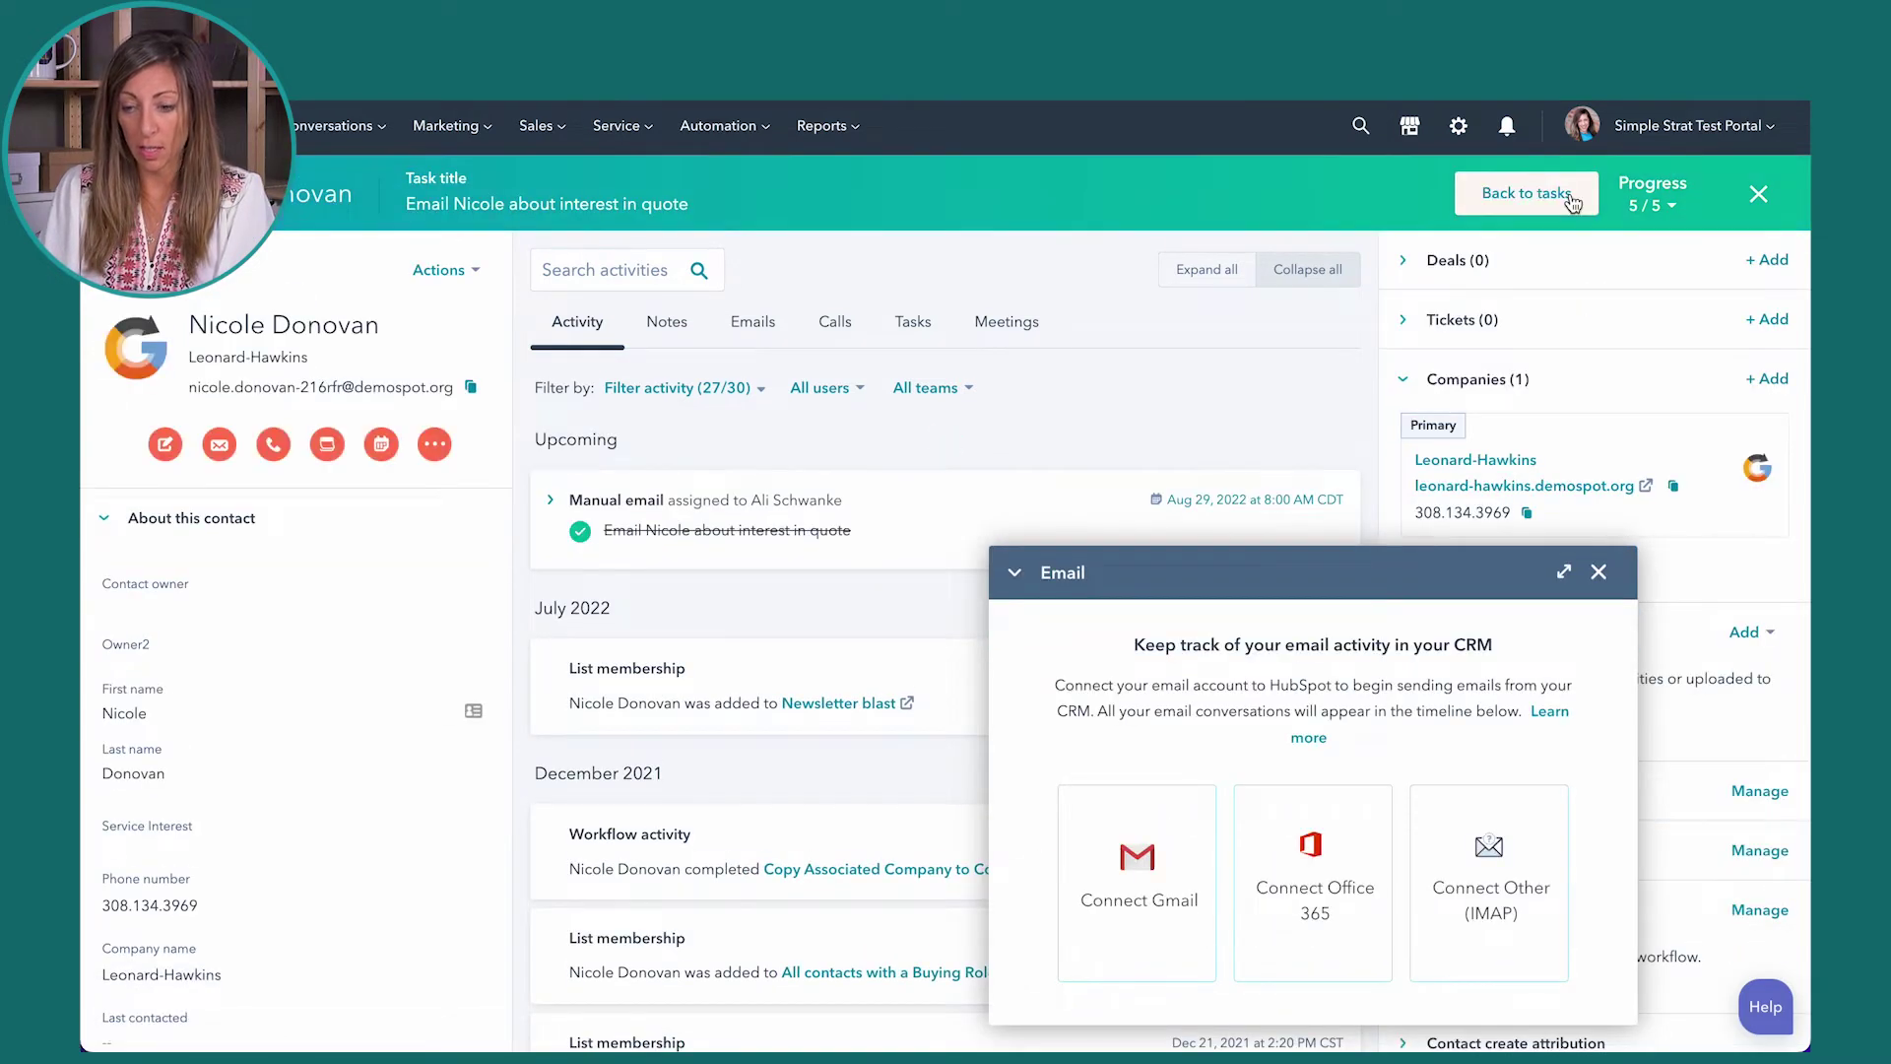
left_click(1527, 193)
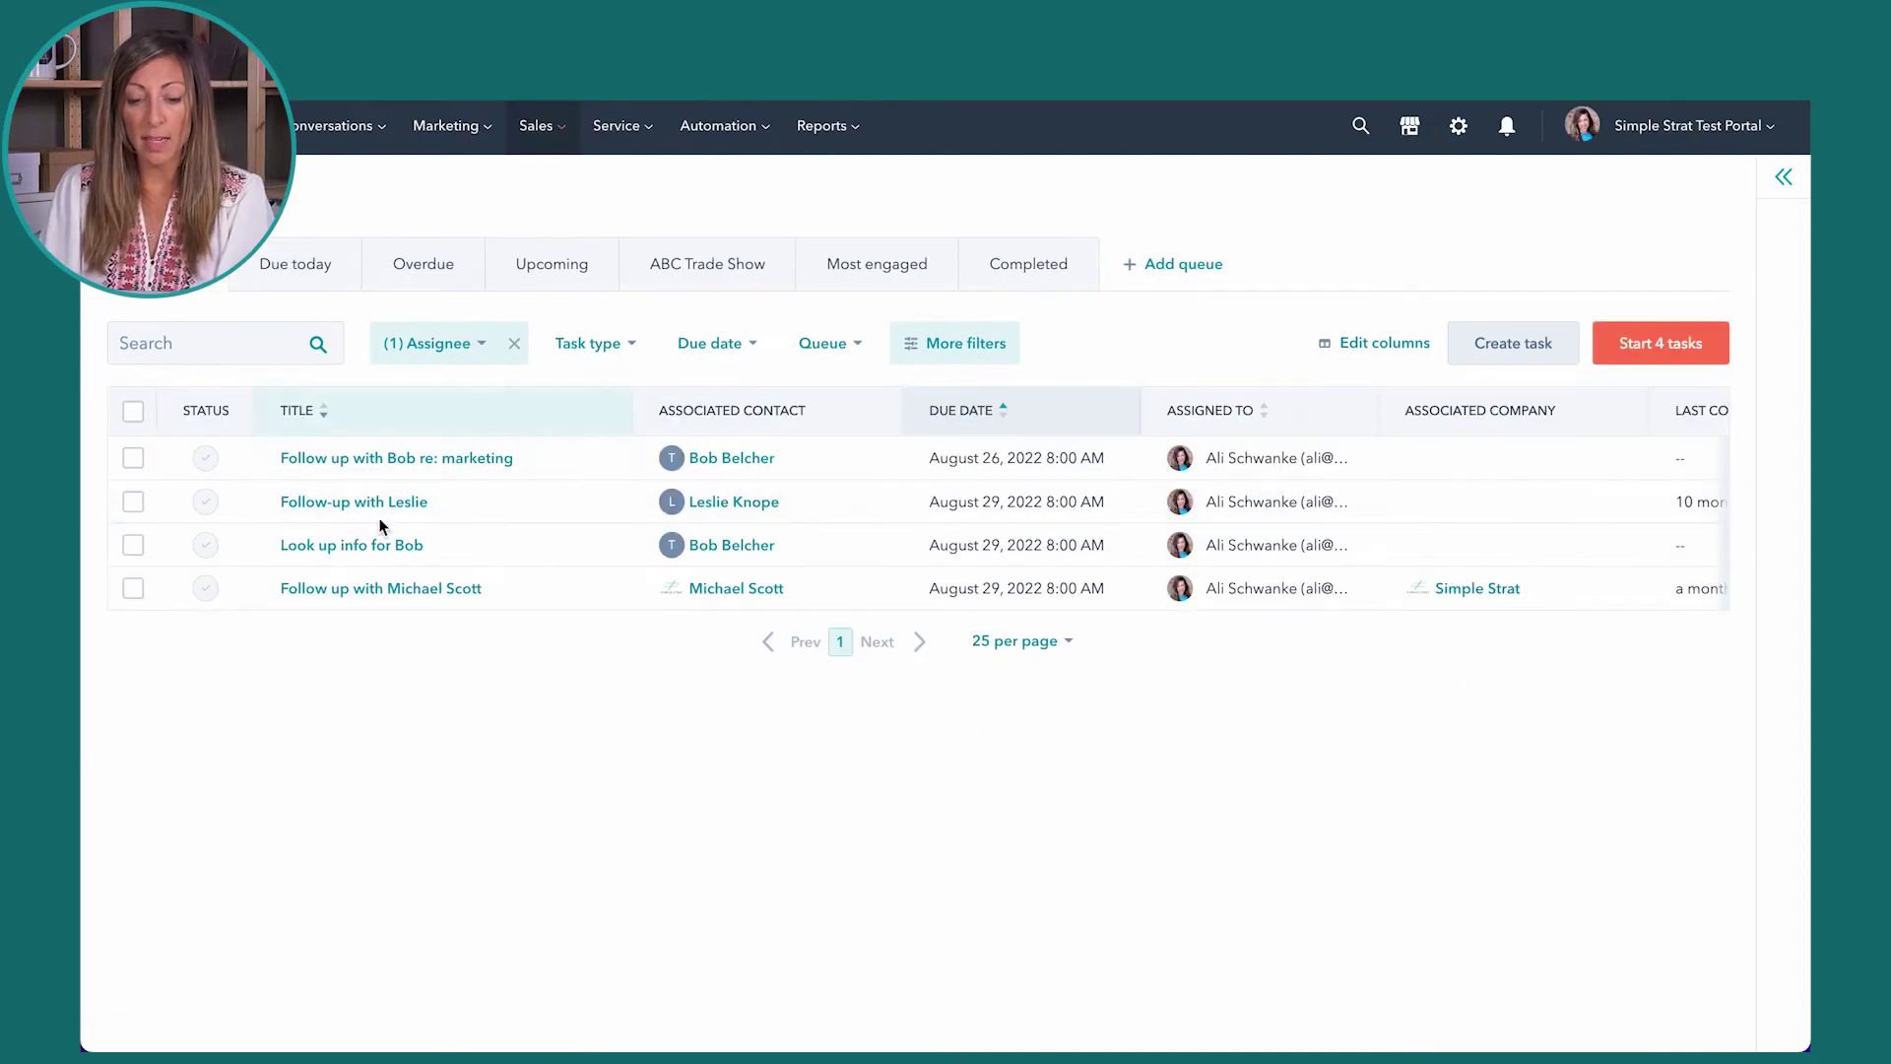
mouse_move(381, 589)
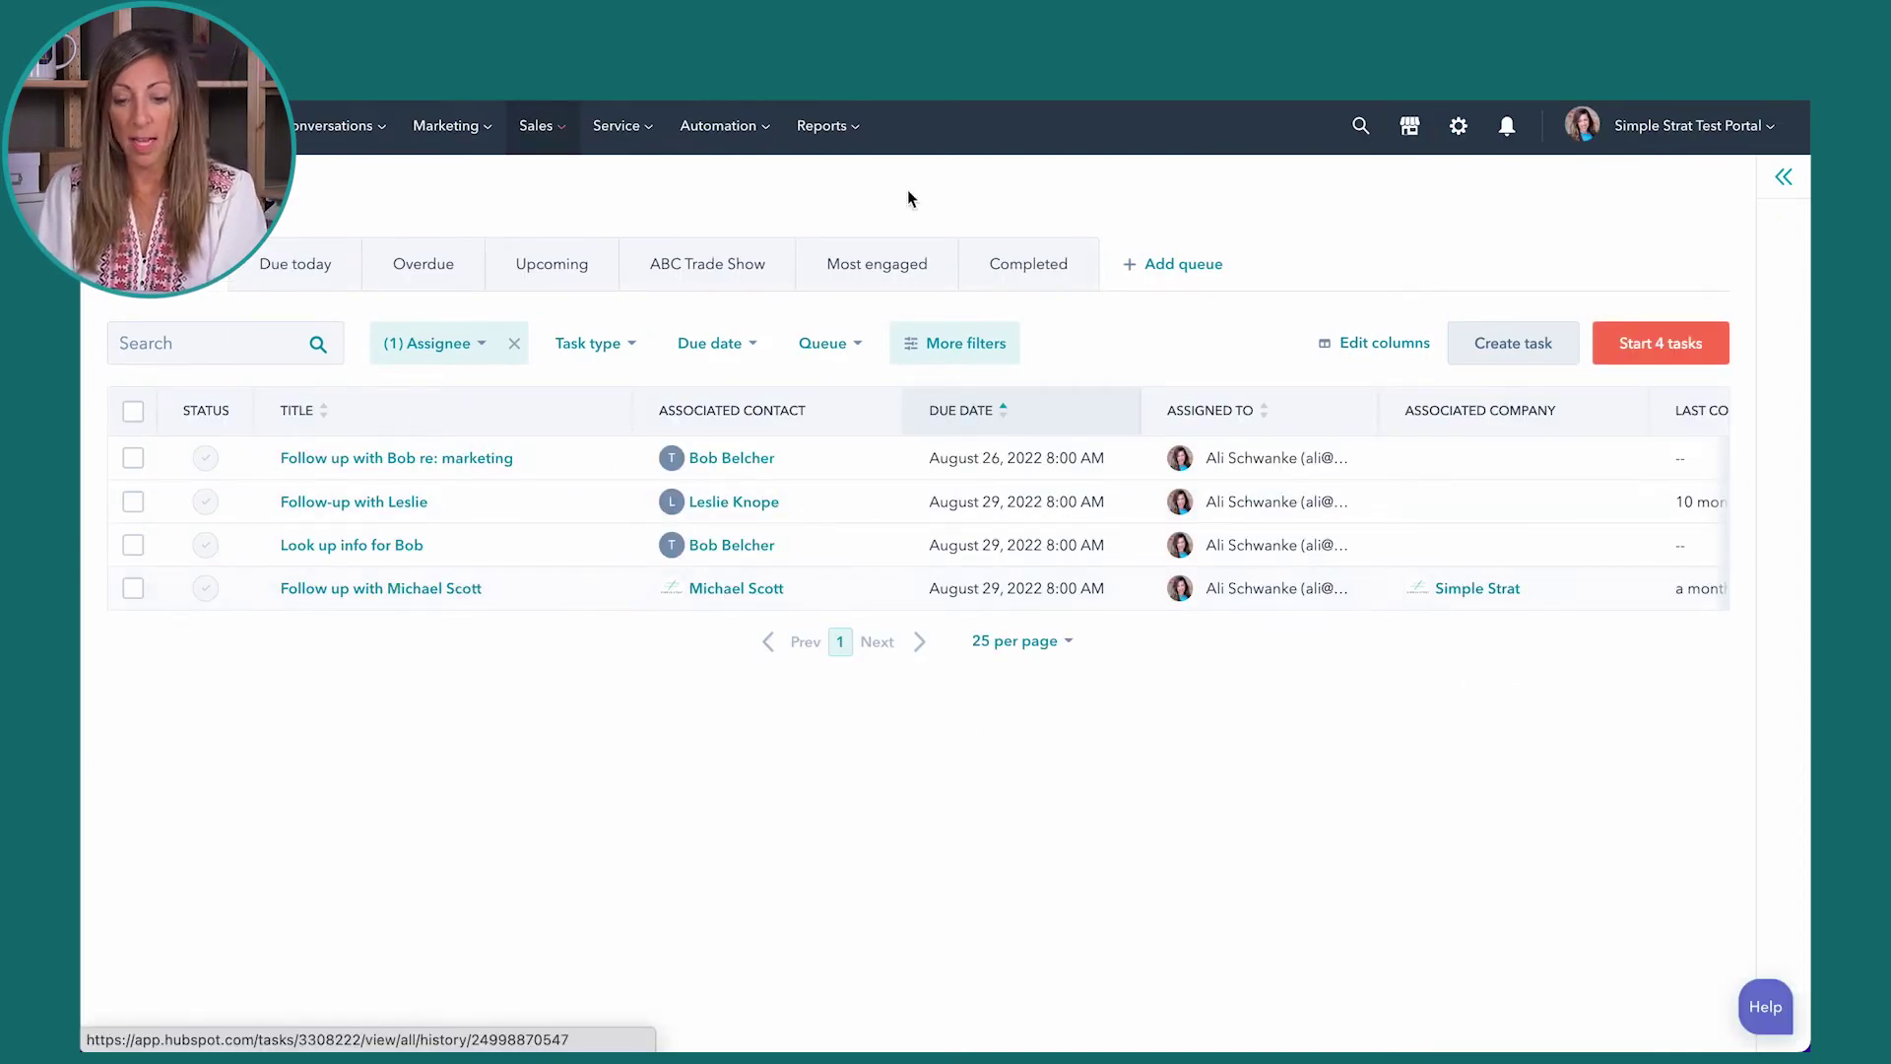
Step: Show the ABC Trade Show queue, listing Bob's marketing follow-up task
left_click(706, 263)
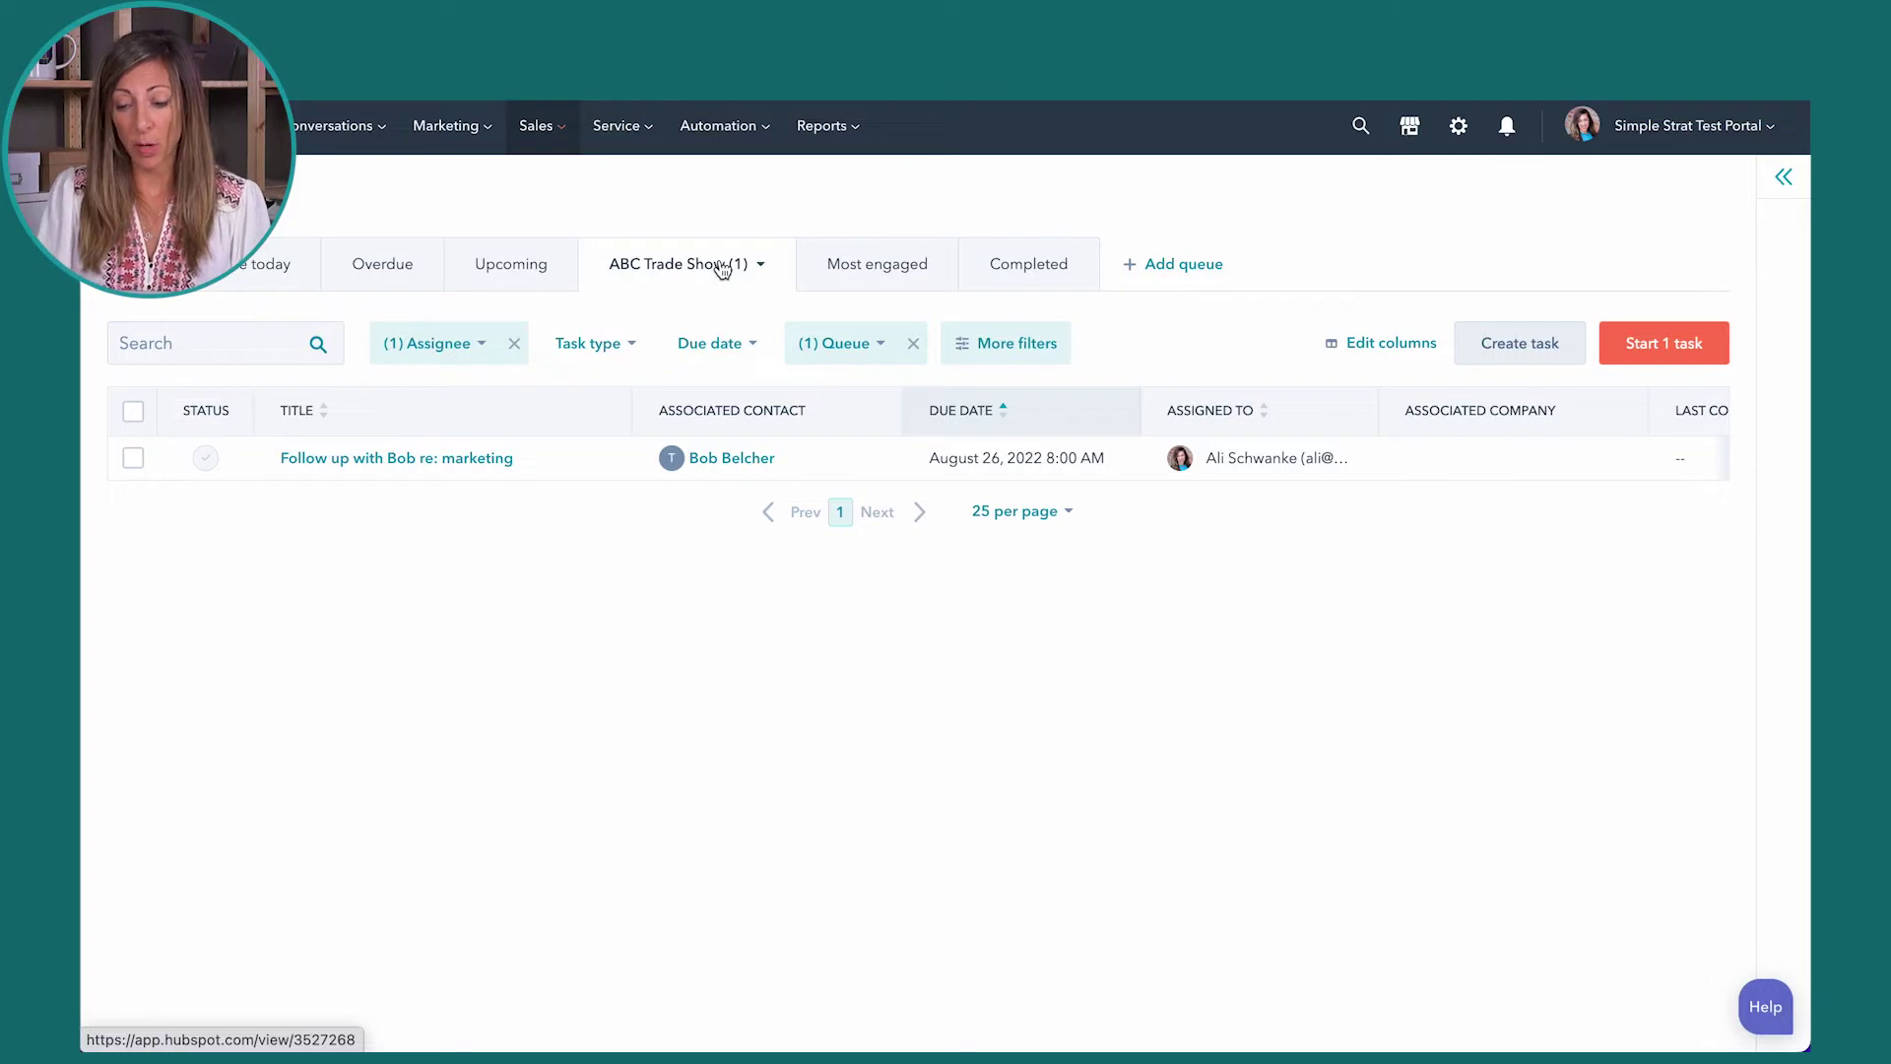
left_click(1521, 343)
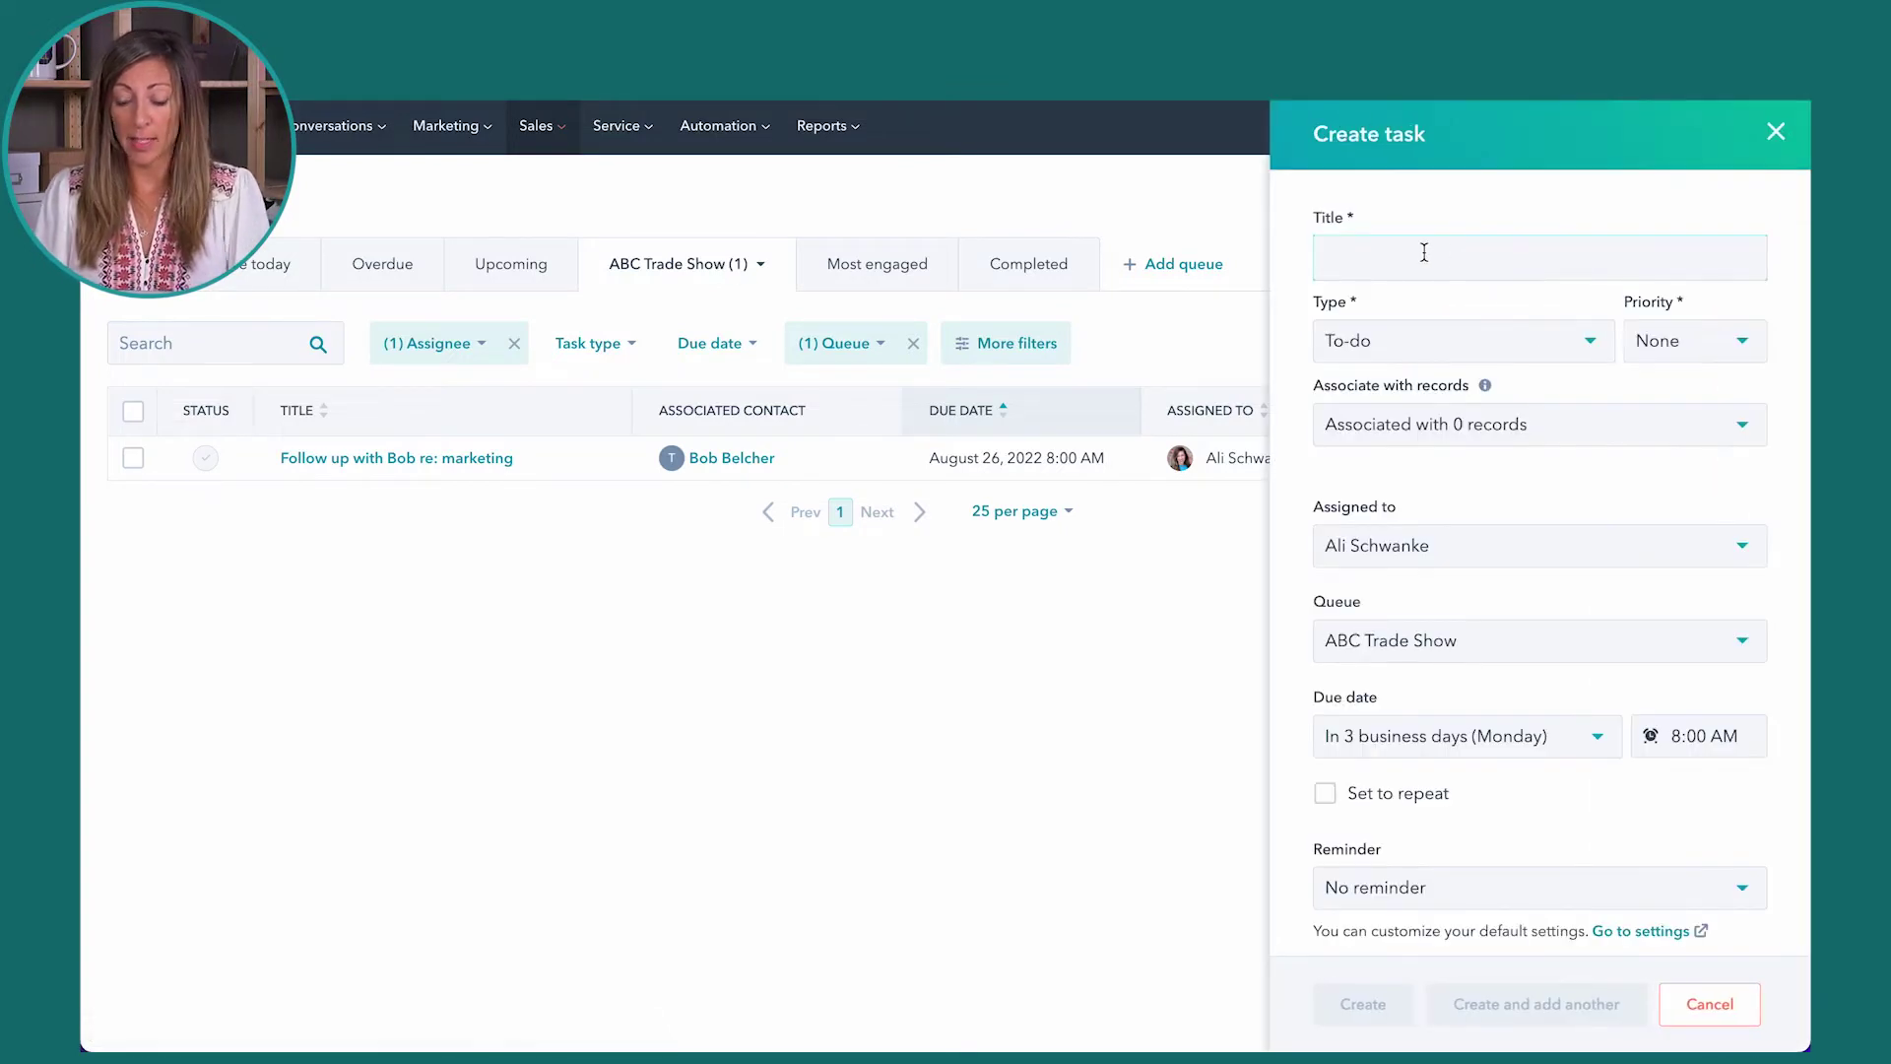
type("Follow up wi")
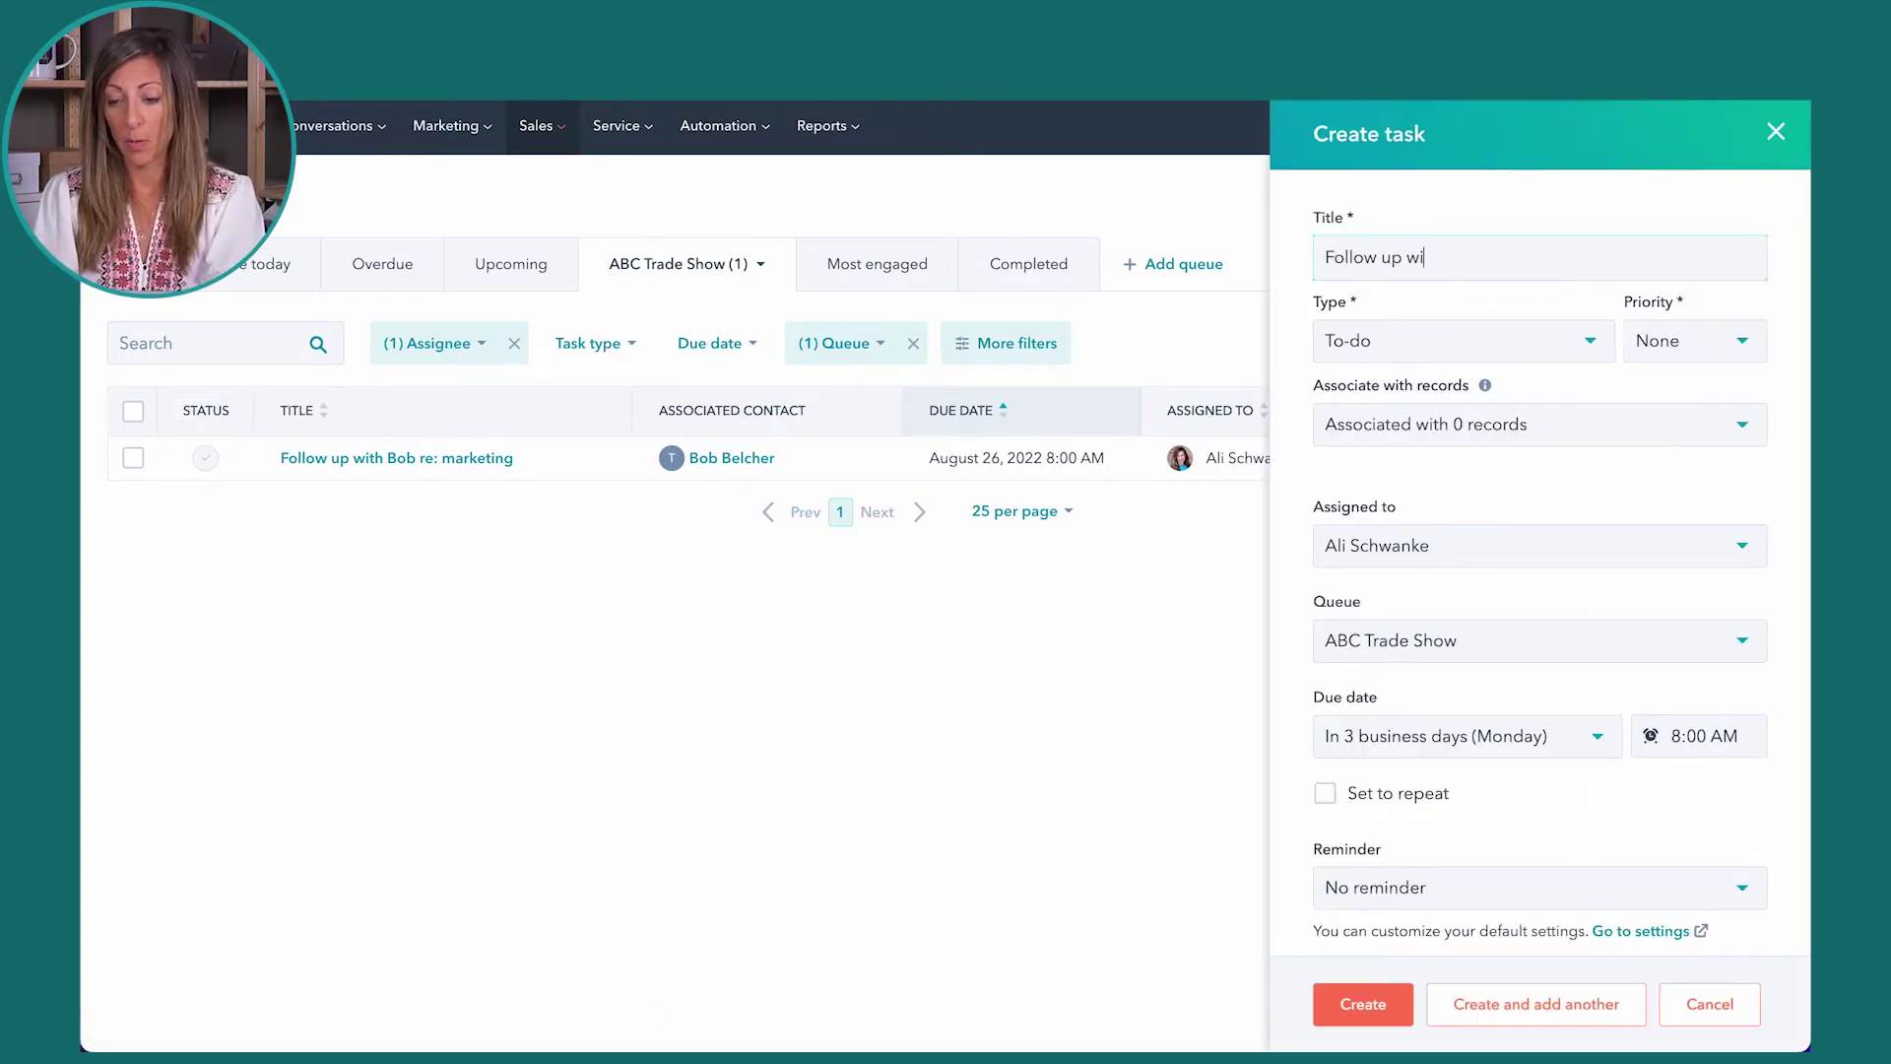
type("th")
left_click(1482, 425)
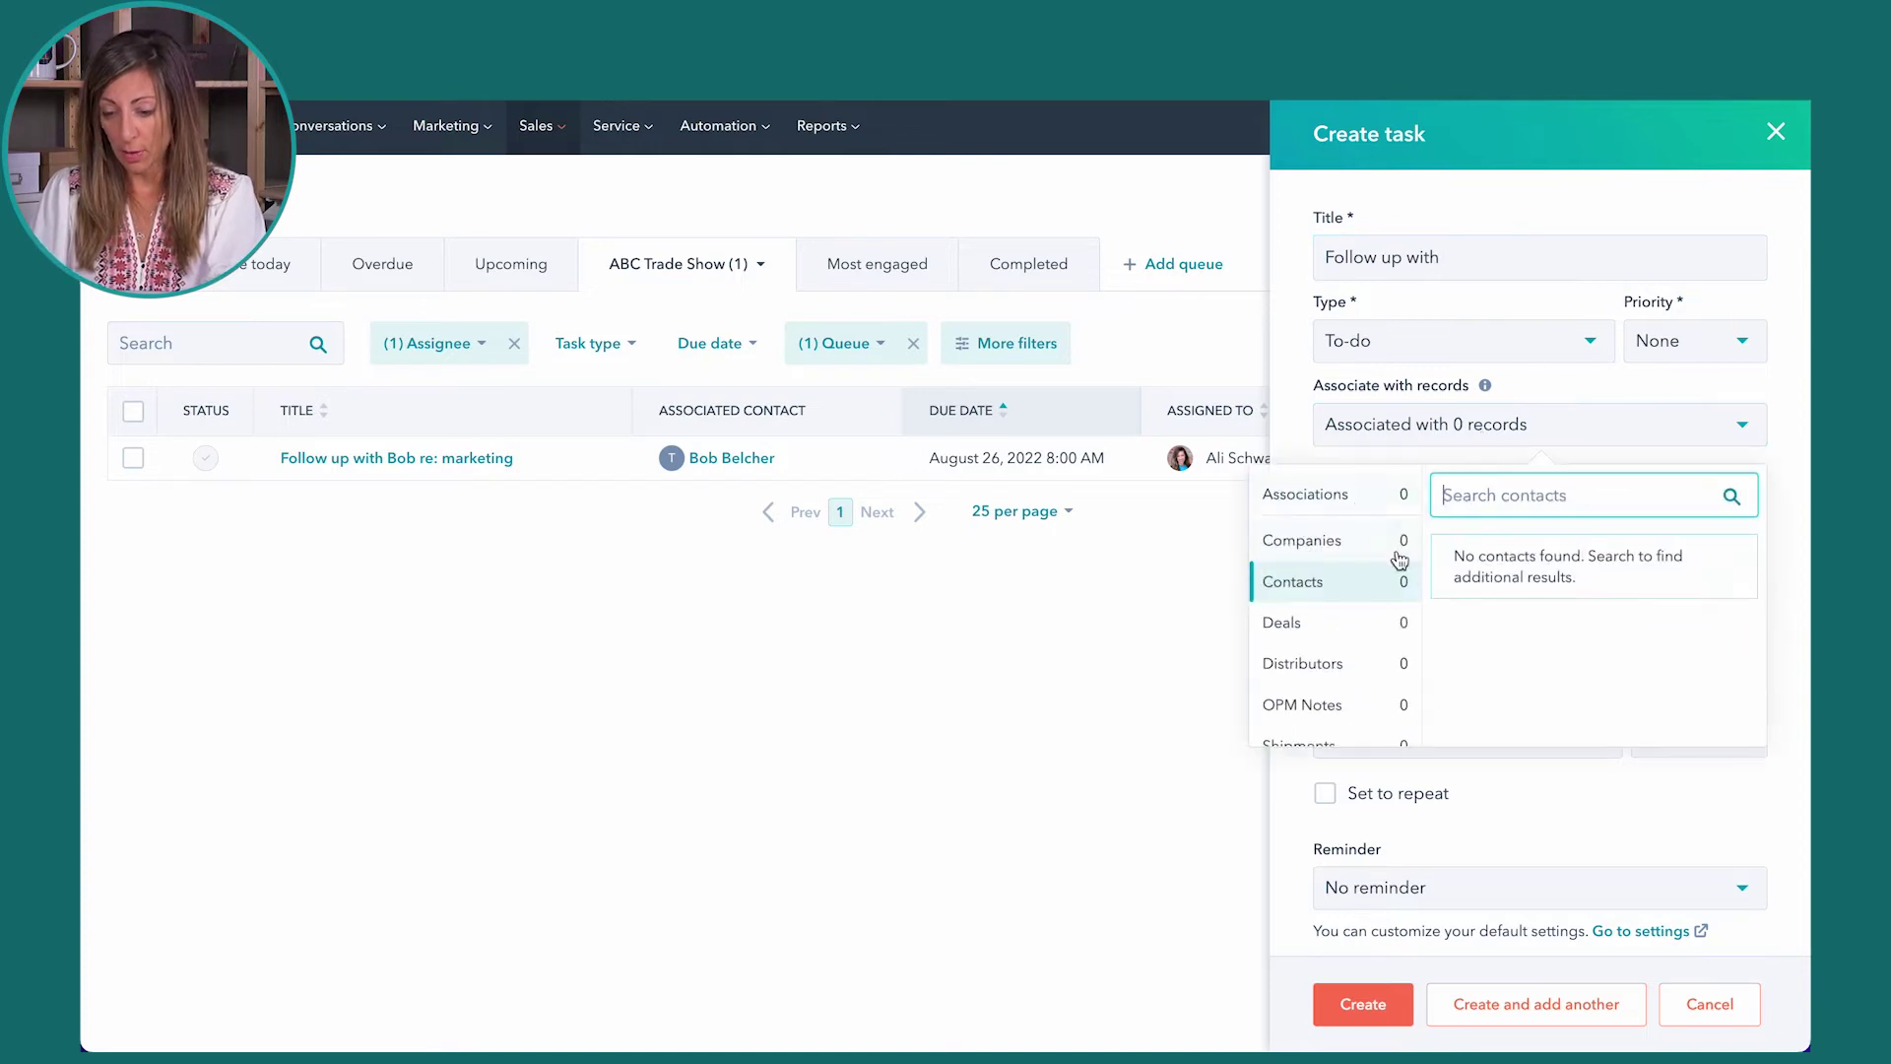
type("michael")
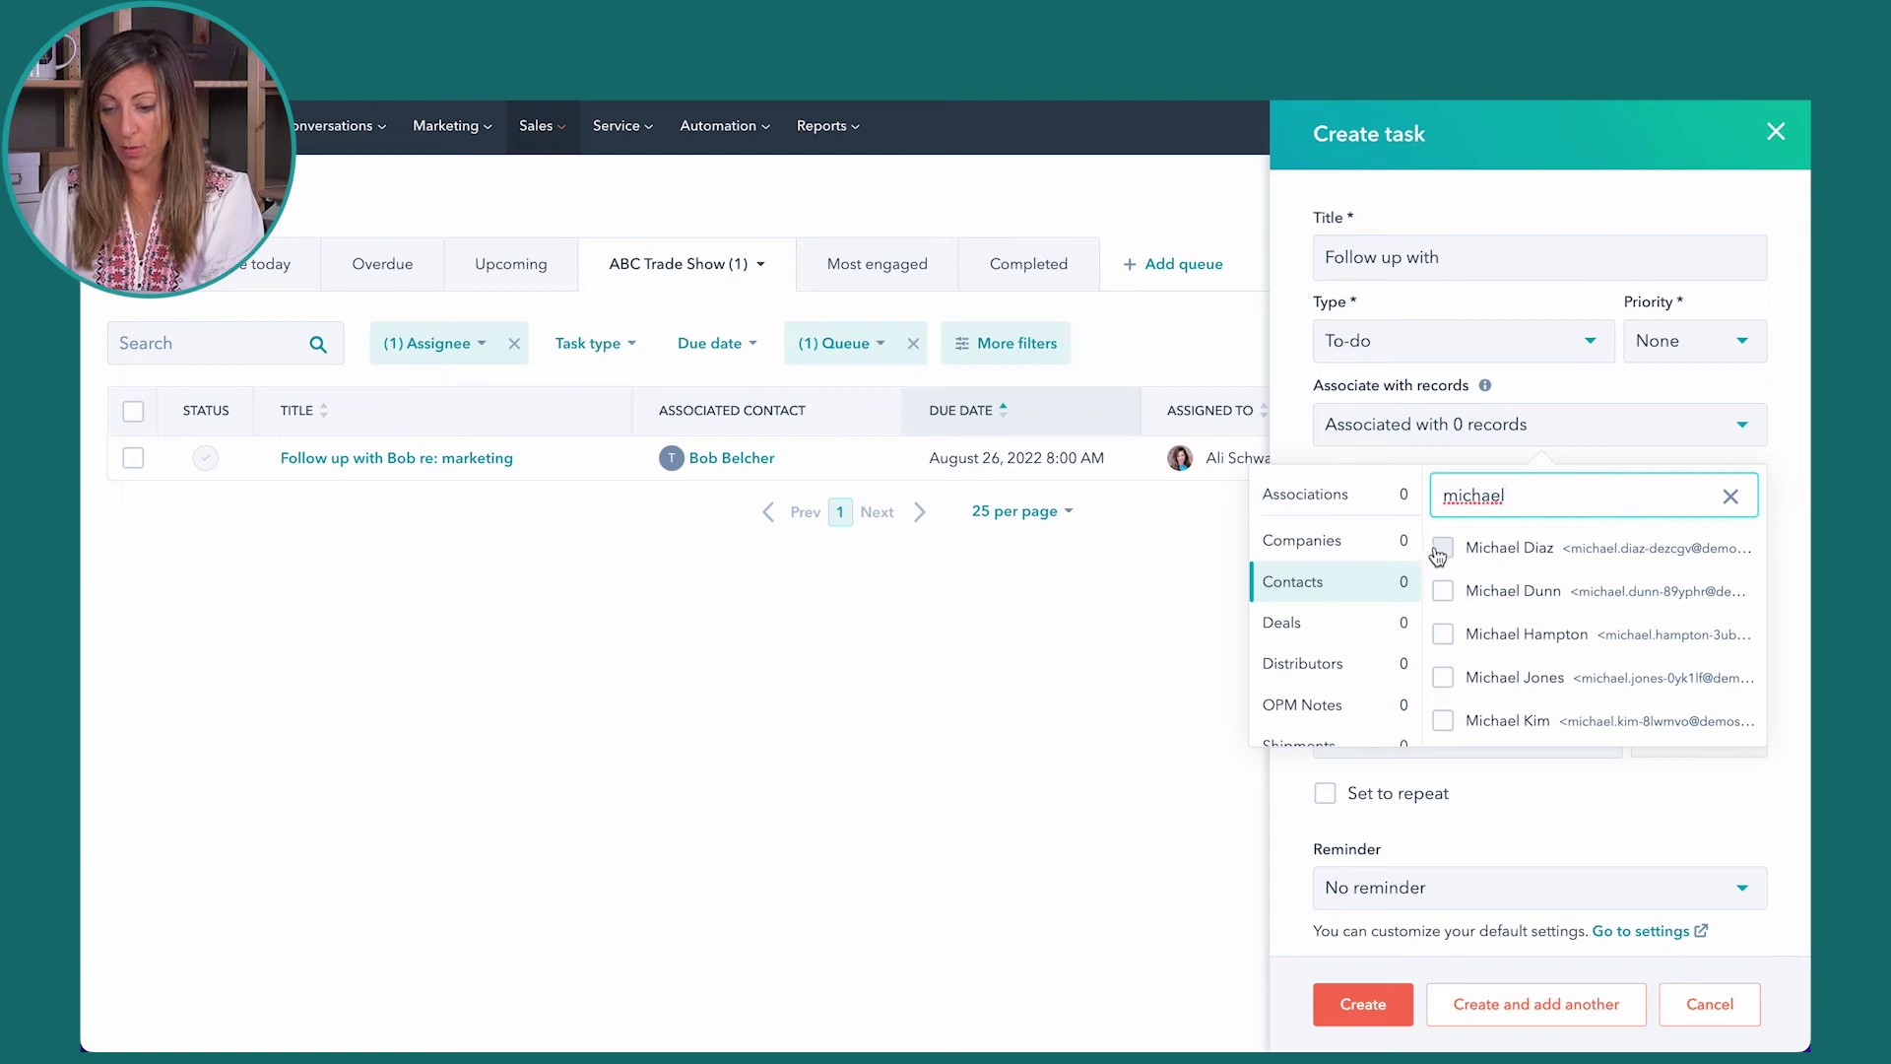
left_click(1441, 551)
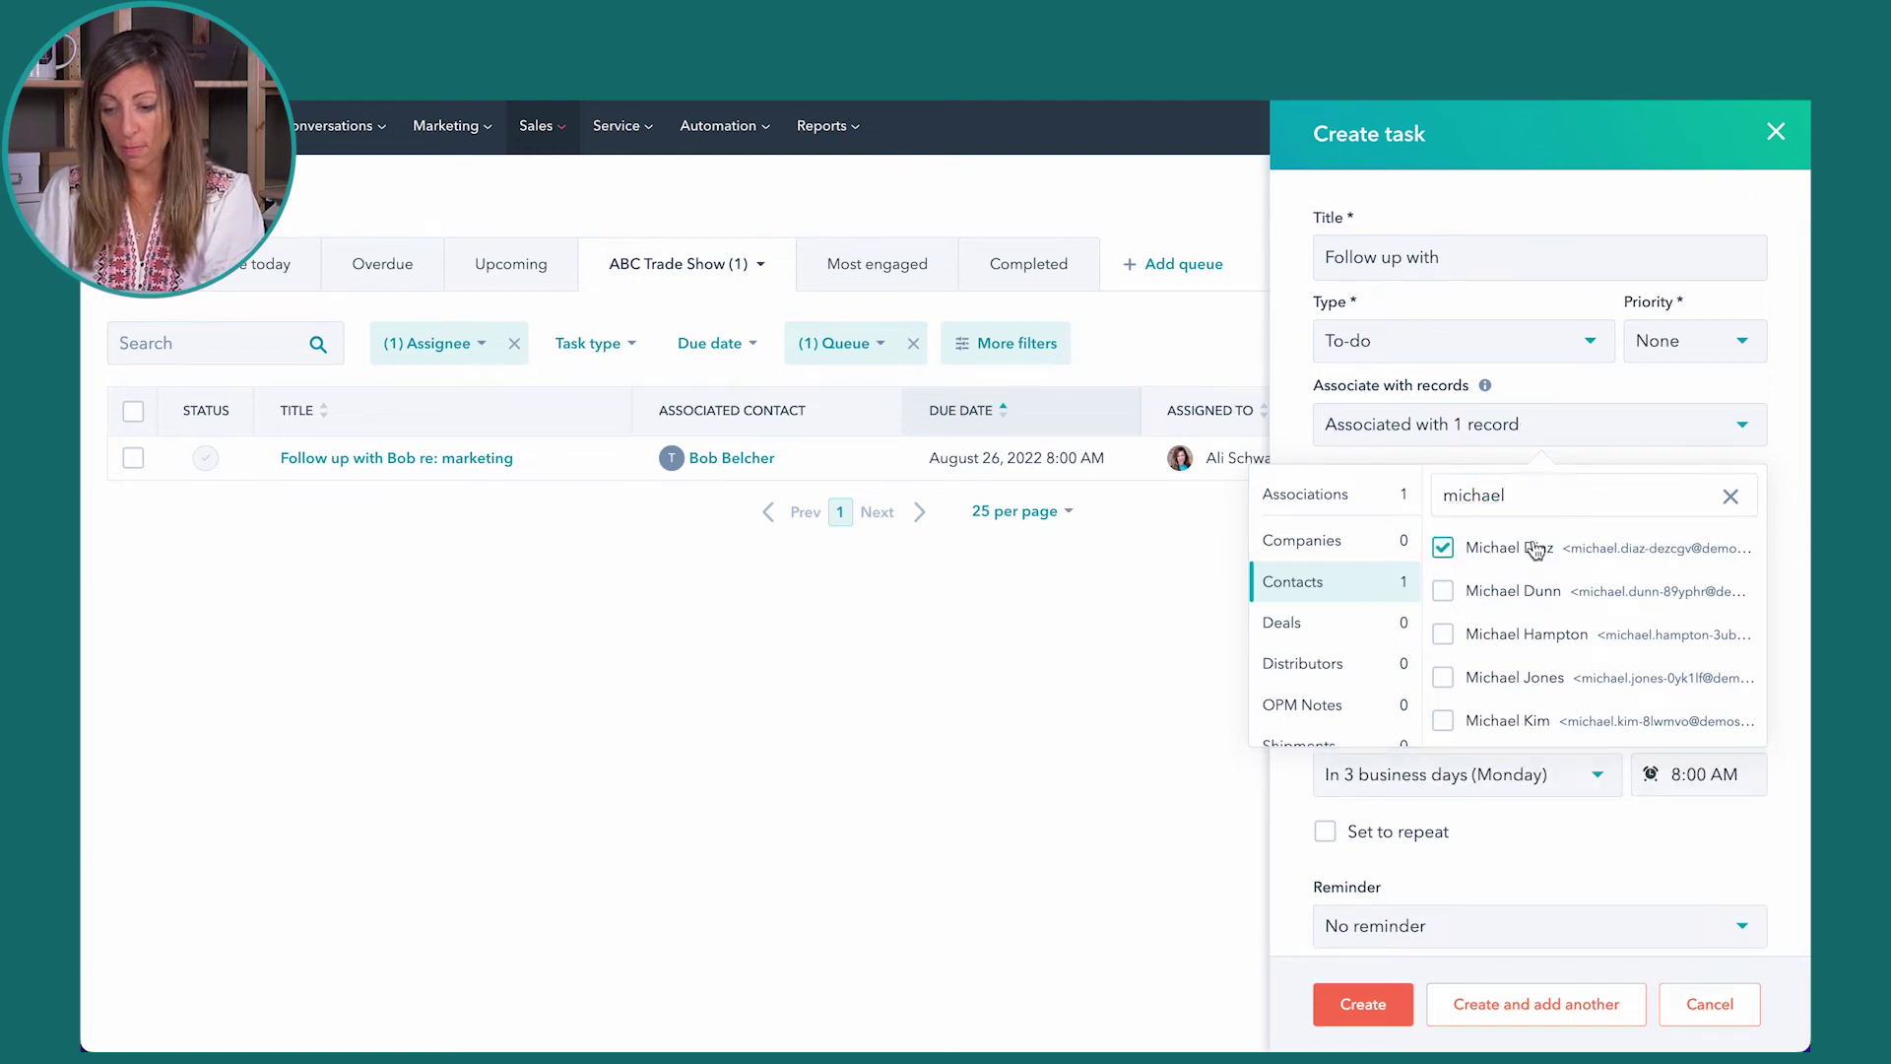
left_click(1474, 872)
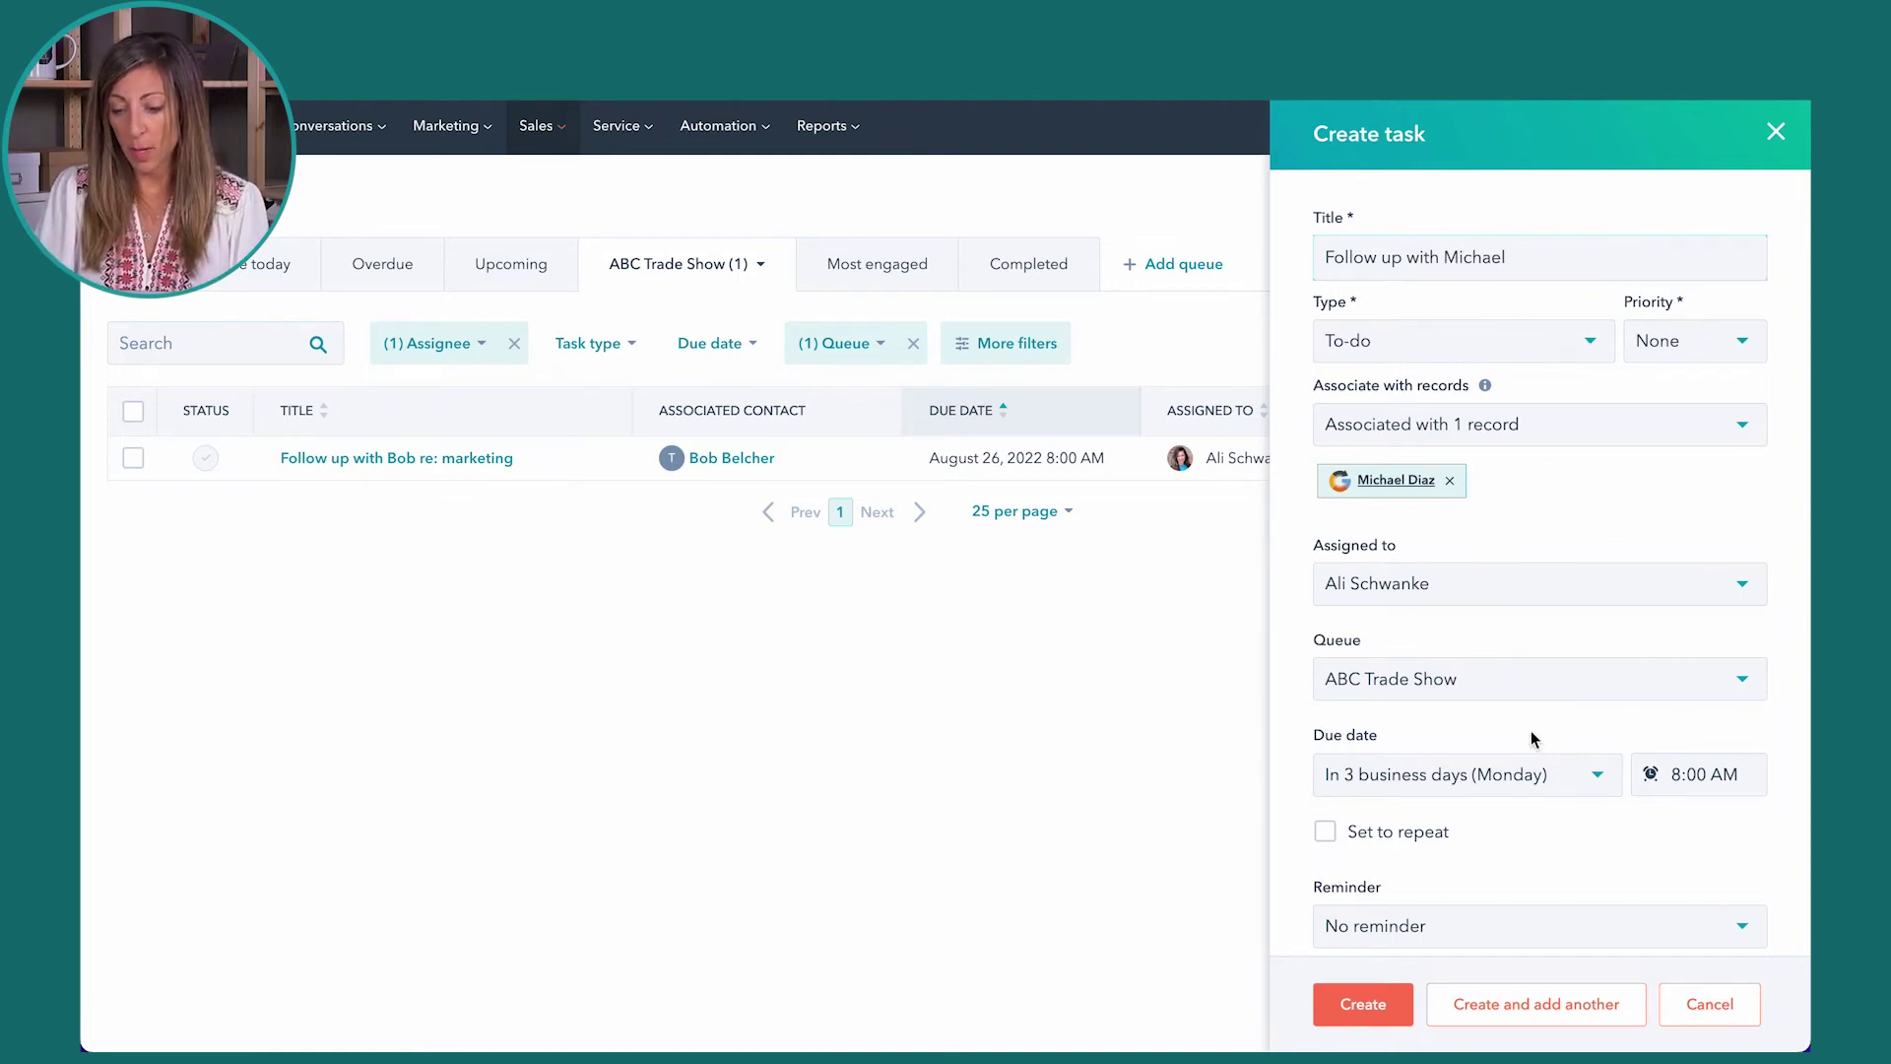
left_click(1409, 683)
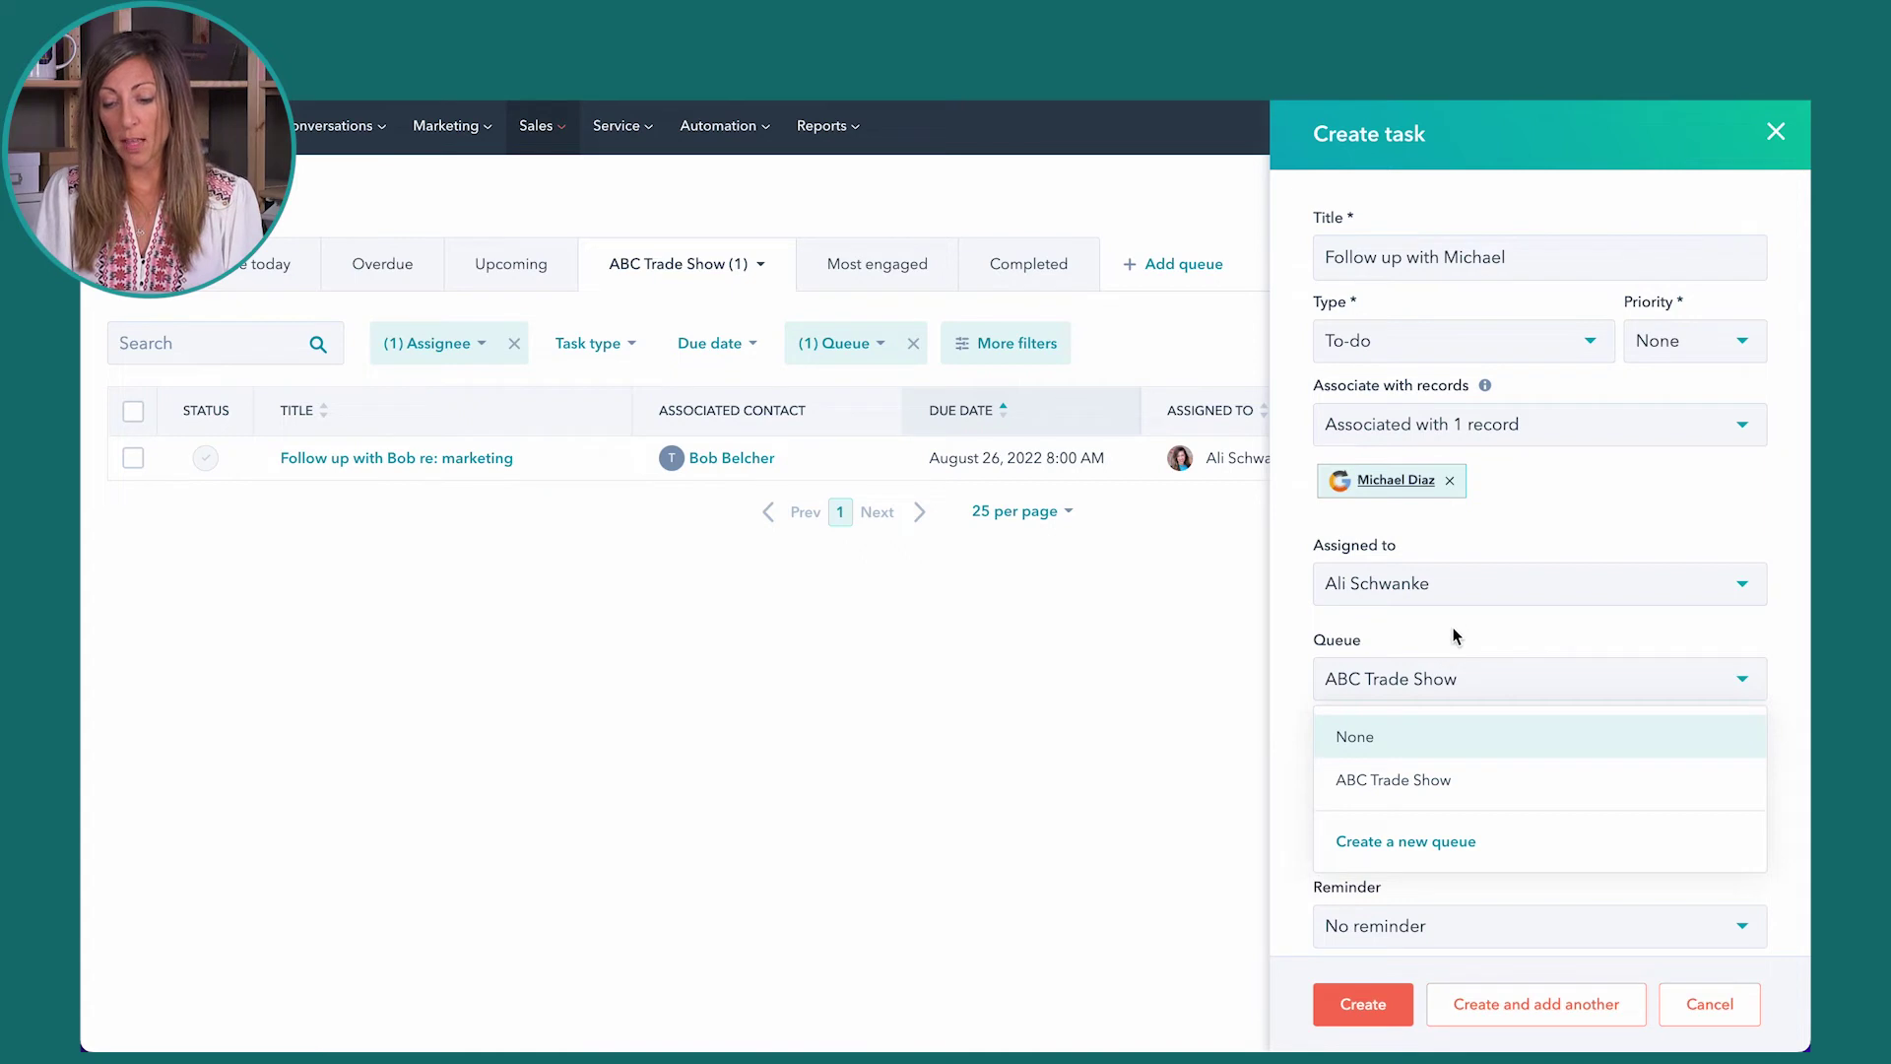
Step: Create a new 'XYZ Trade Show' queue and create the Michael task in it, due Aug 29
left_click(1455, 637)
left_click(1429, 683)
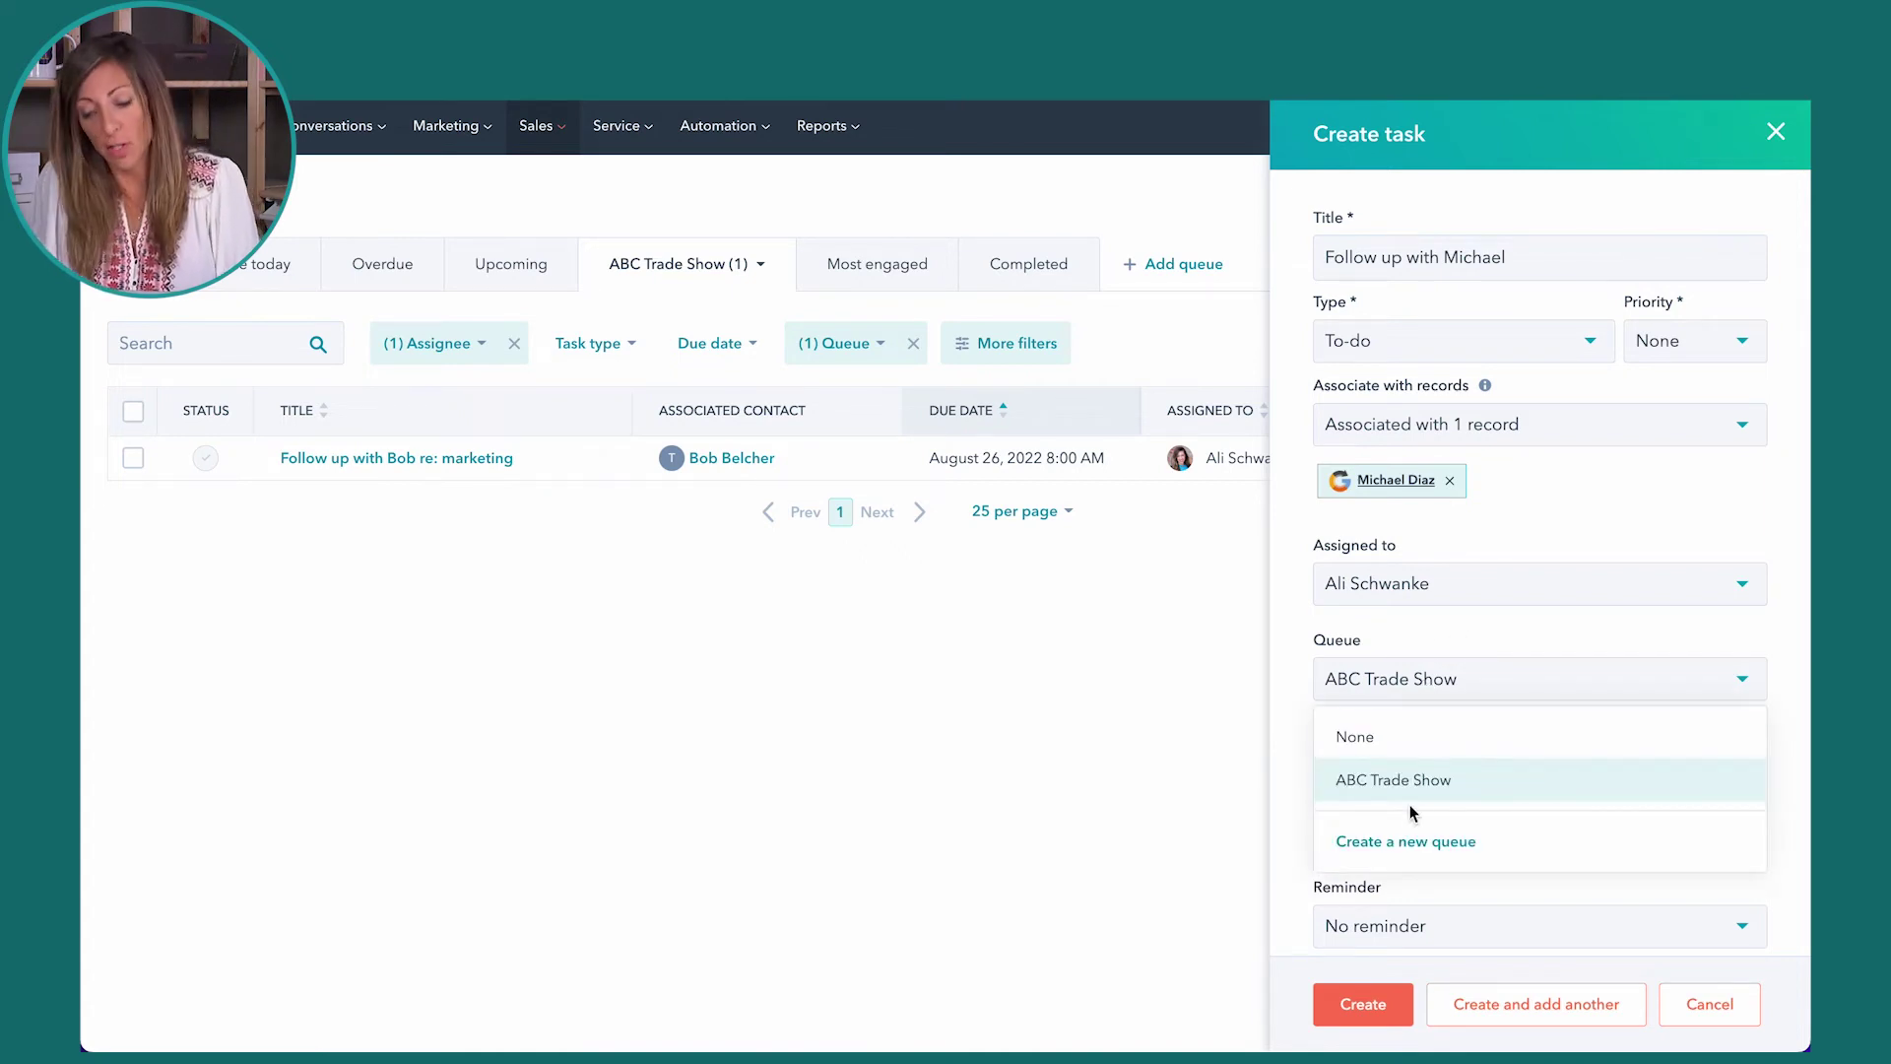
left_click(1405, 841)
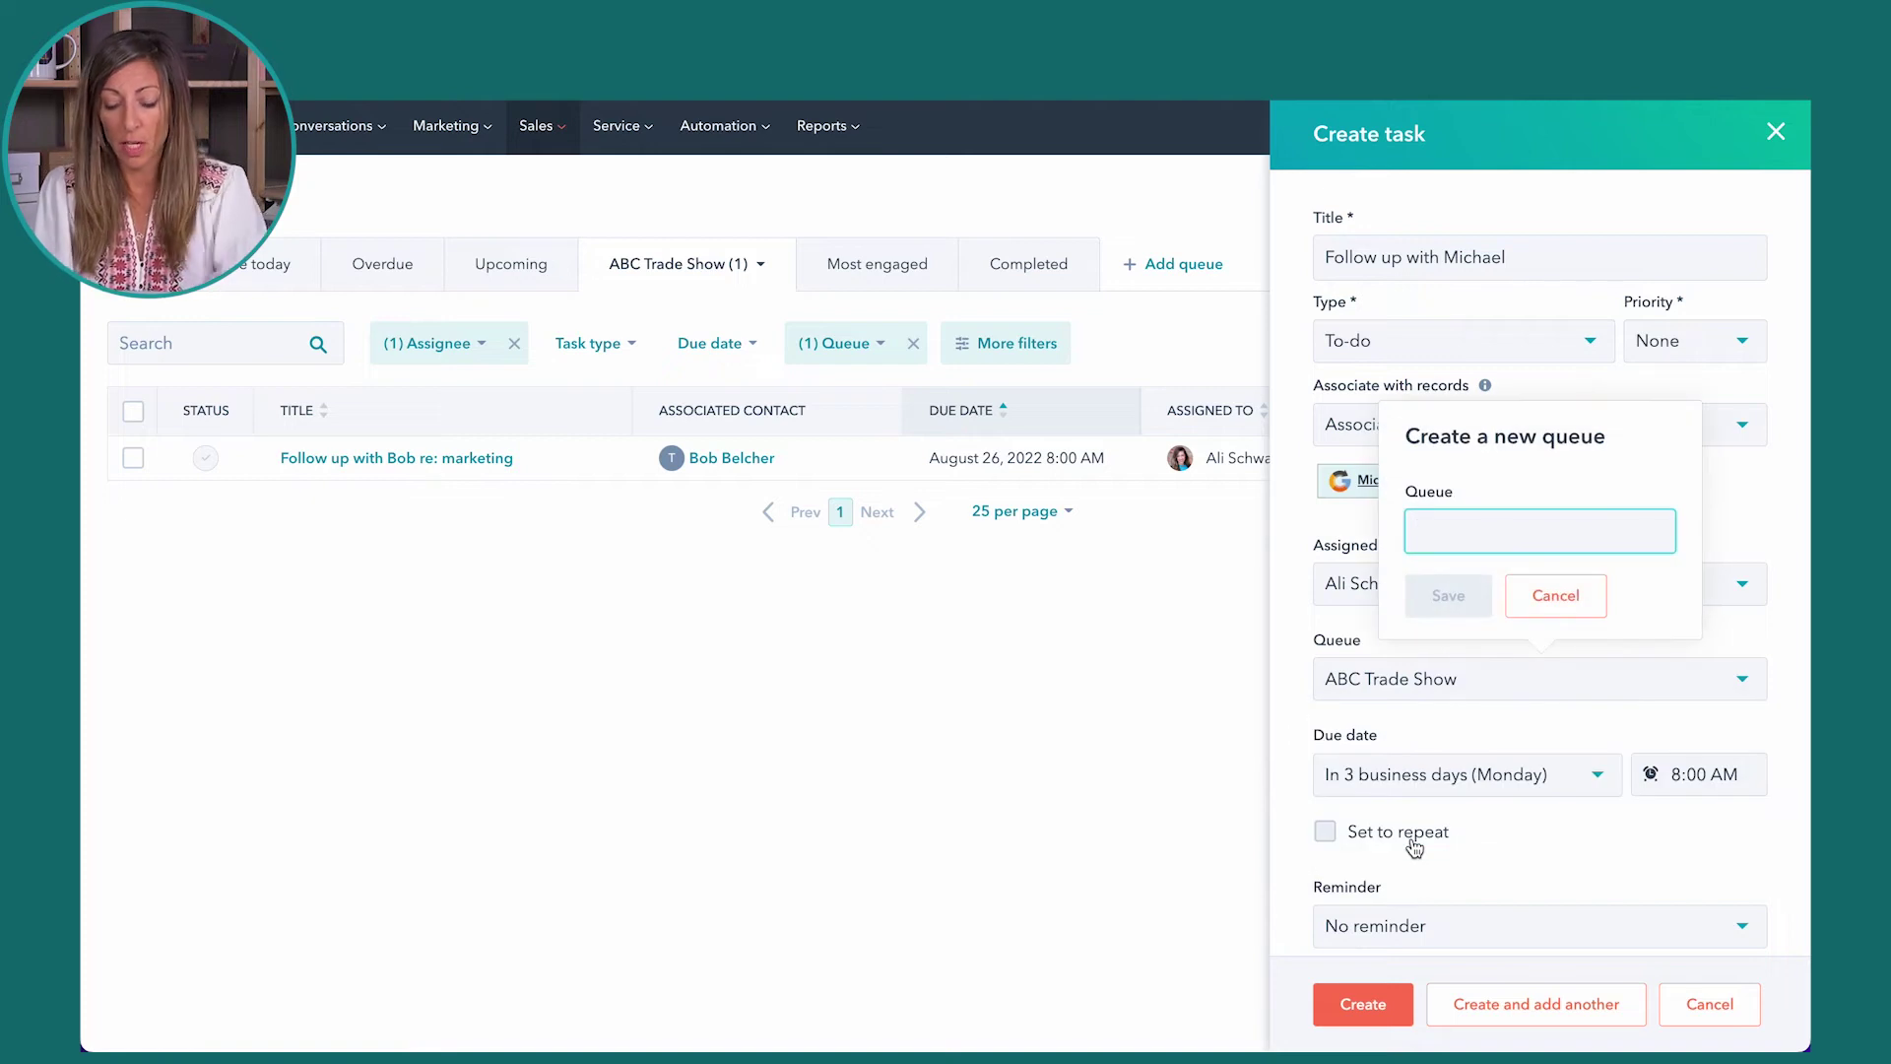
type("XYZ Trade Show")
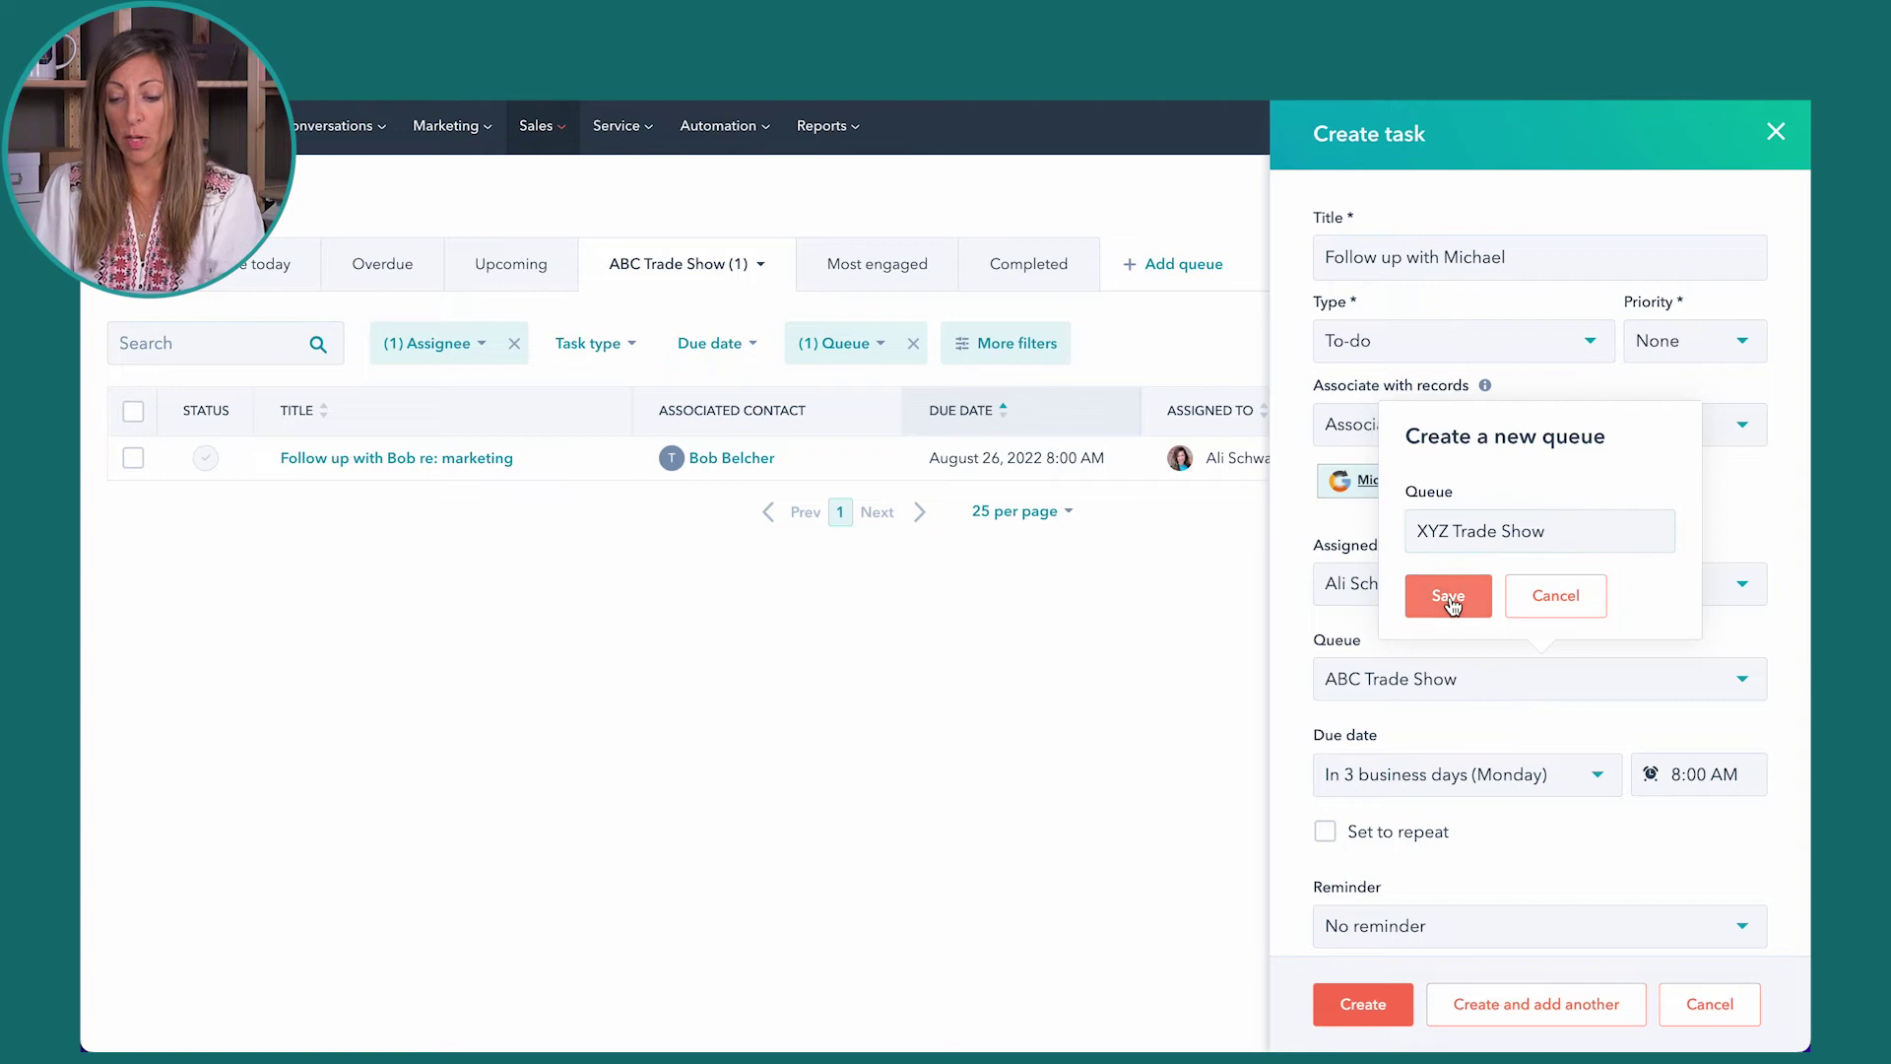
left_click(1449, 597)
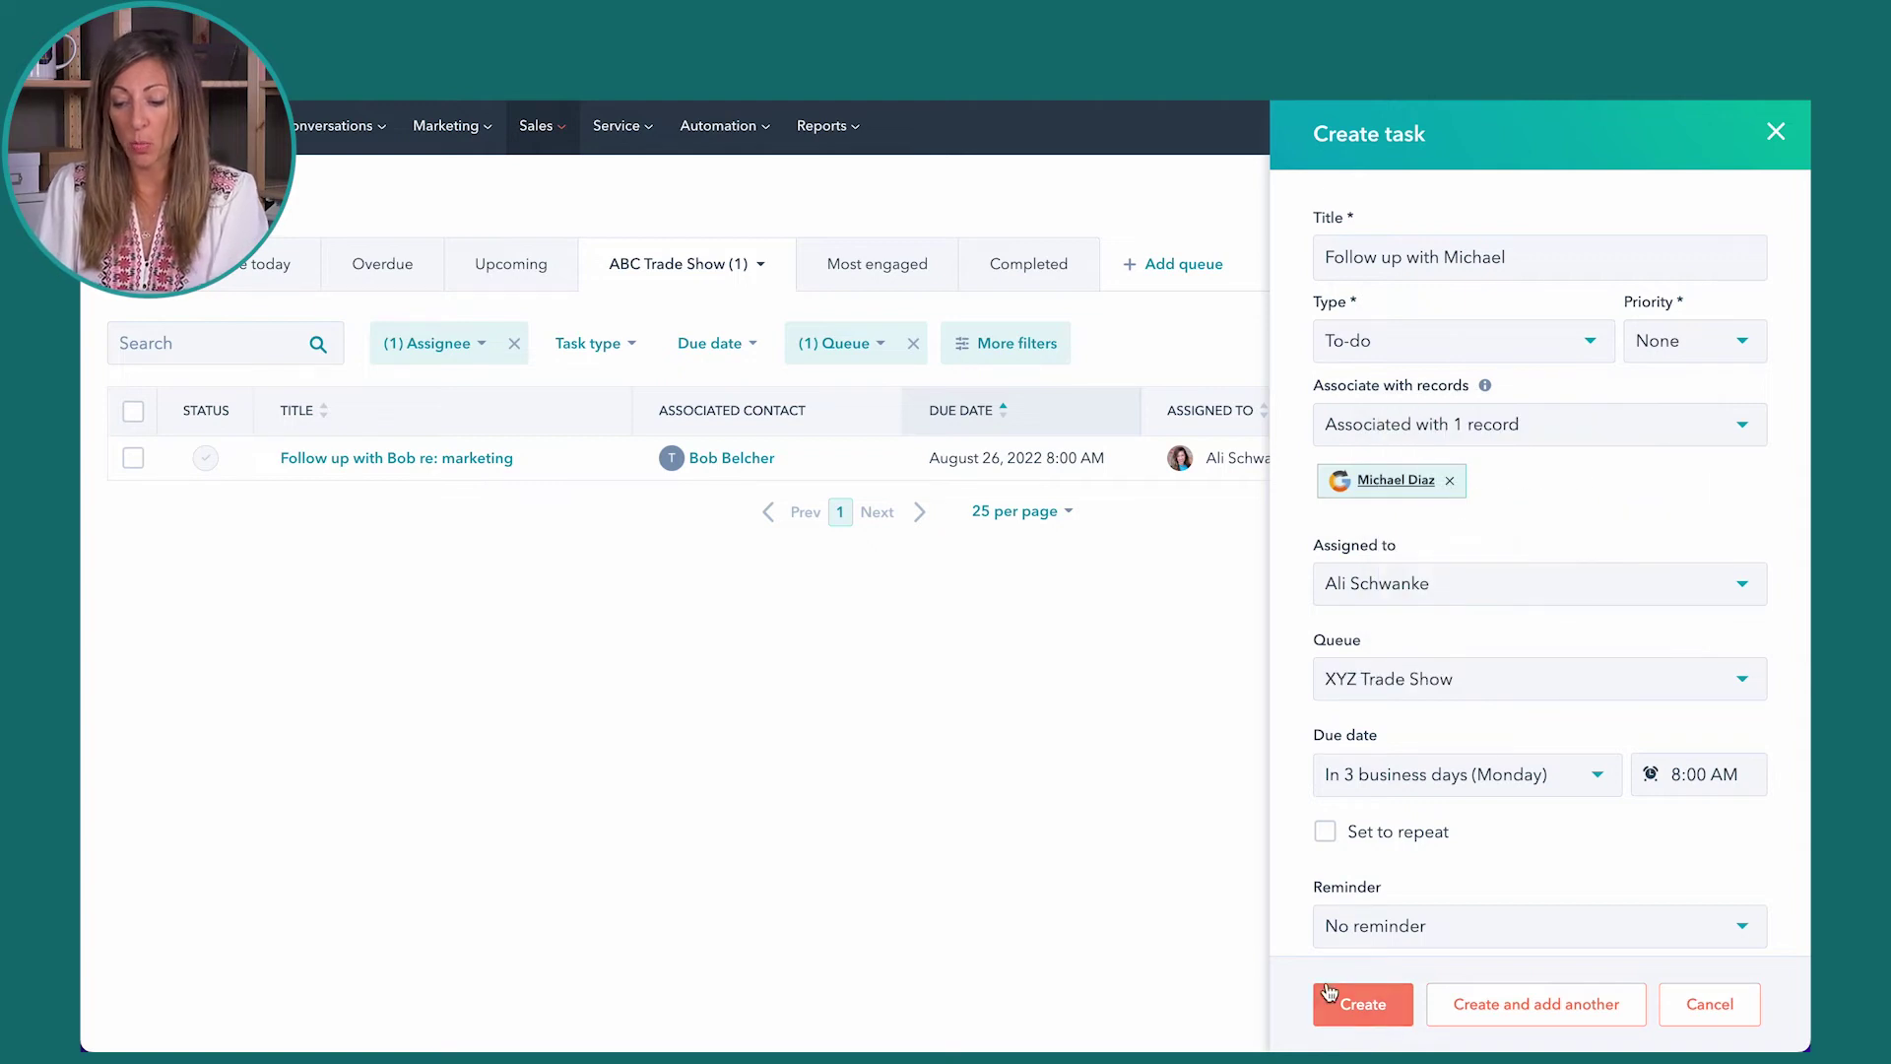
left_click(1362, 1004)
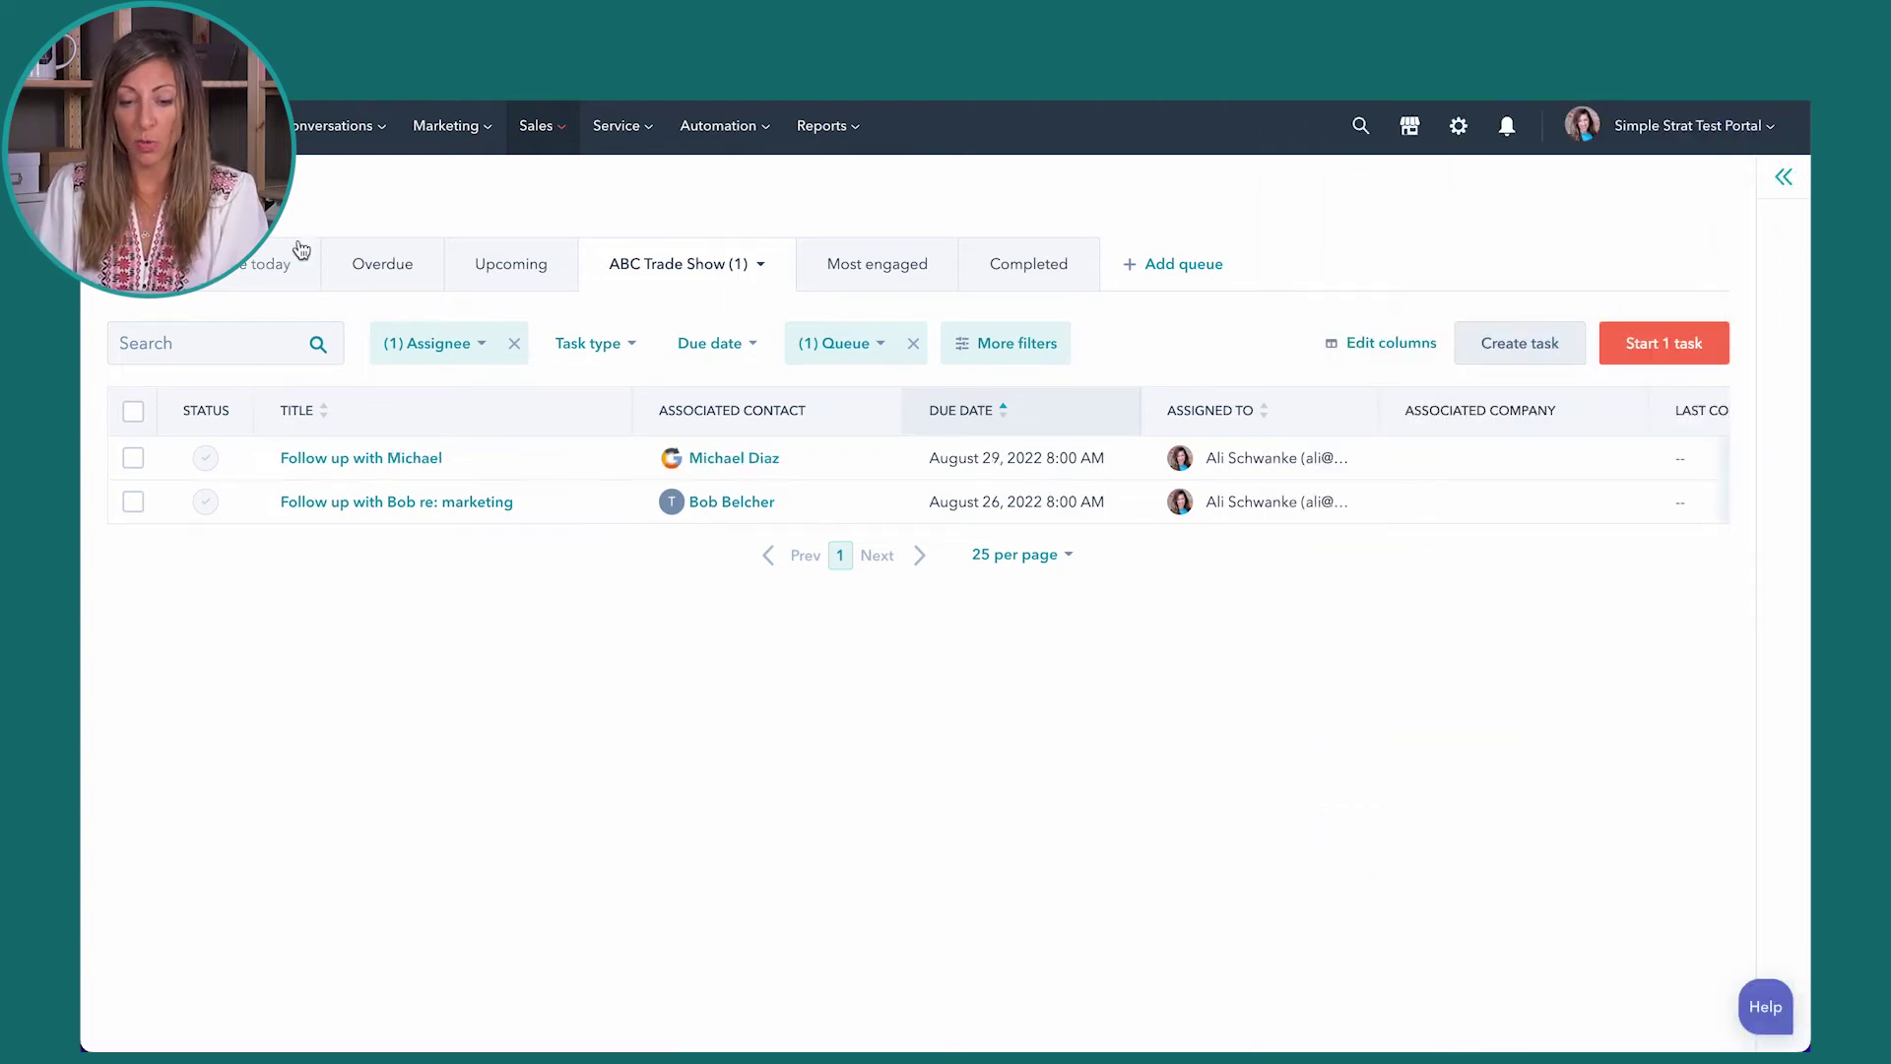
Step: Browse the All tasks and ABC Trade Show views, then cancel setting up an extra queue
left_click(251, 263)
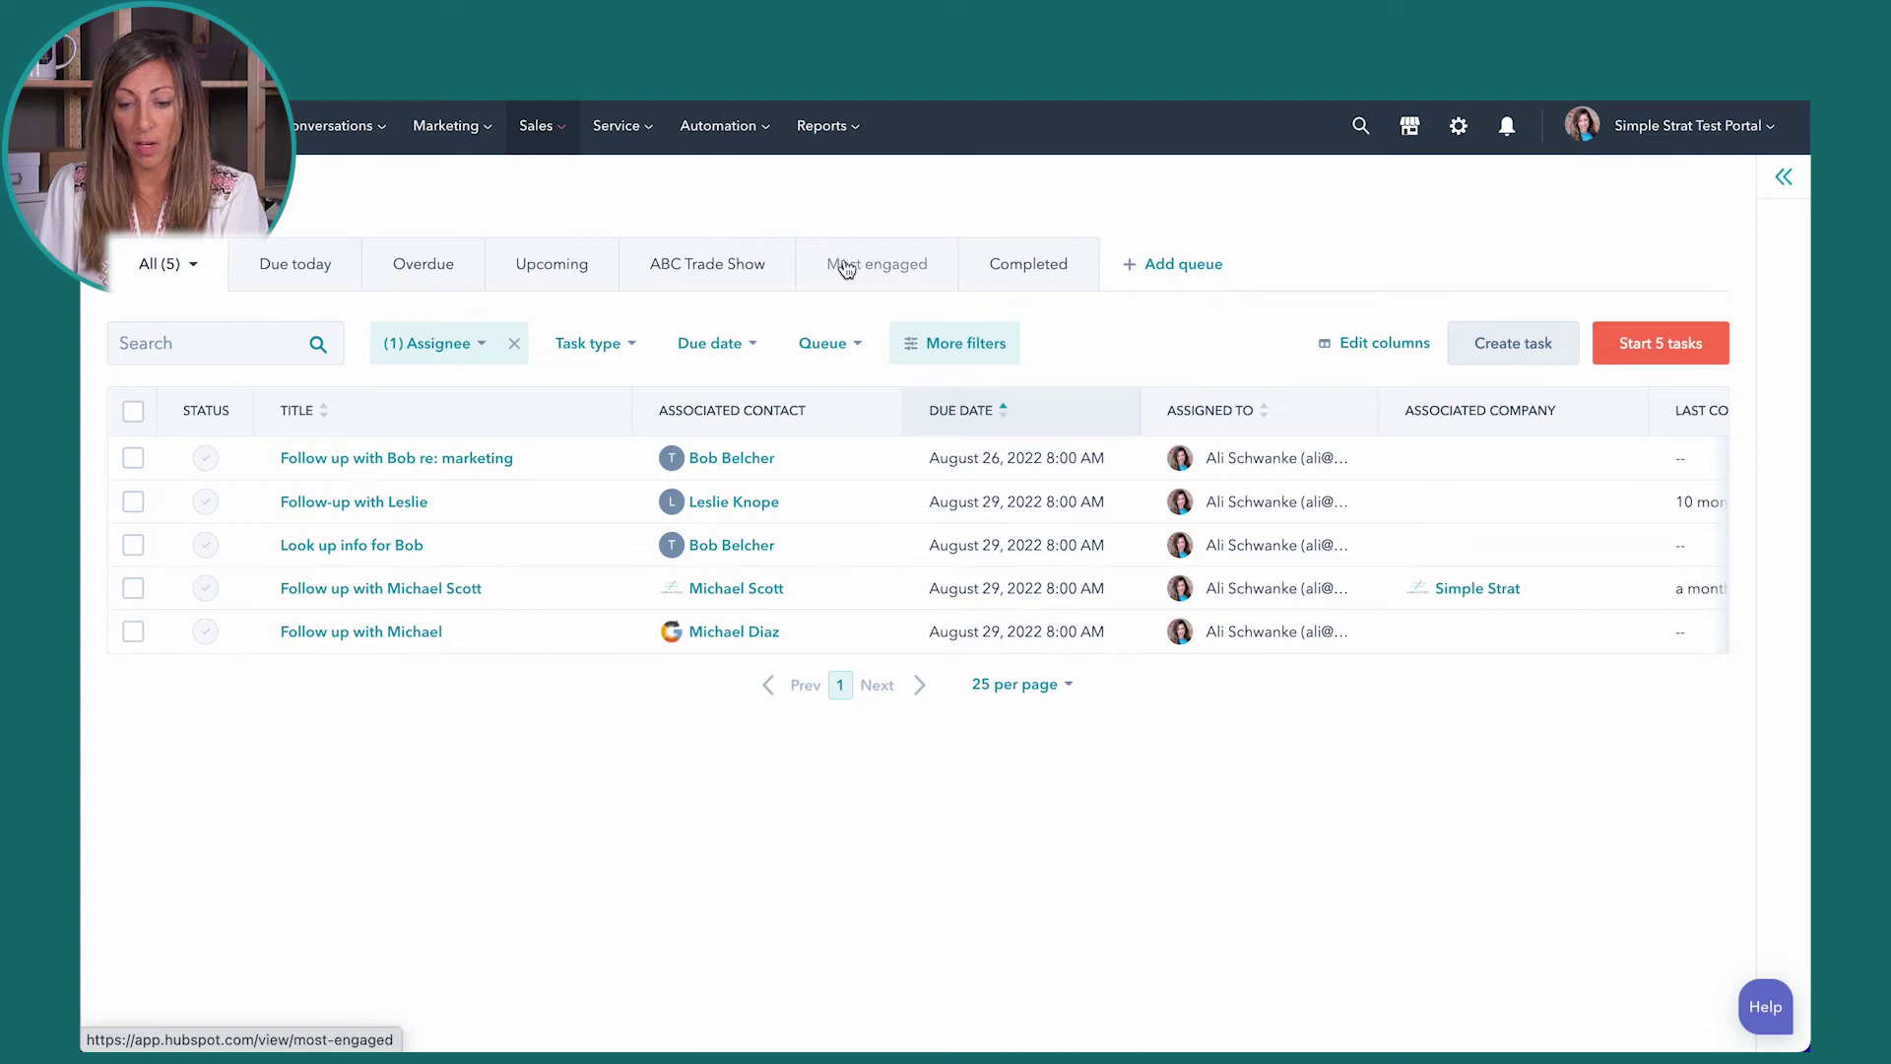
left_click(729, 269)
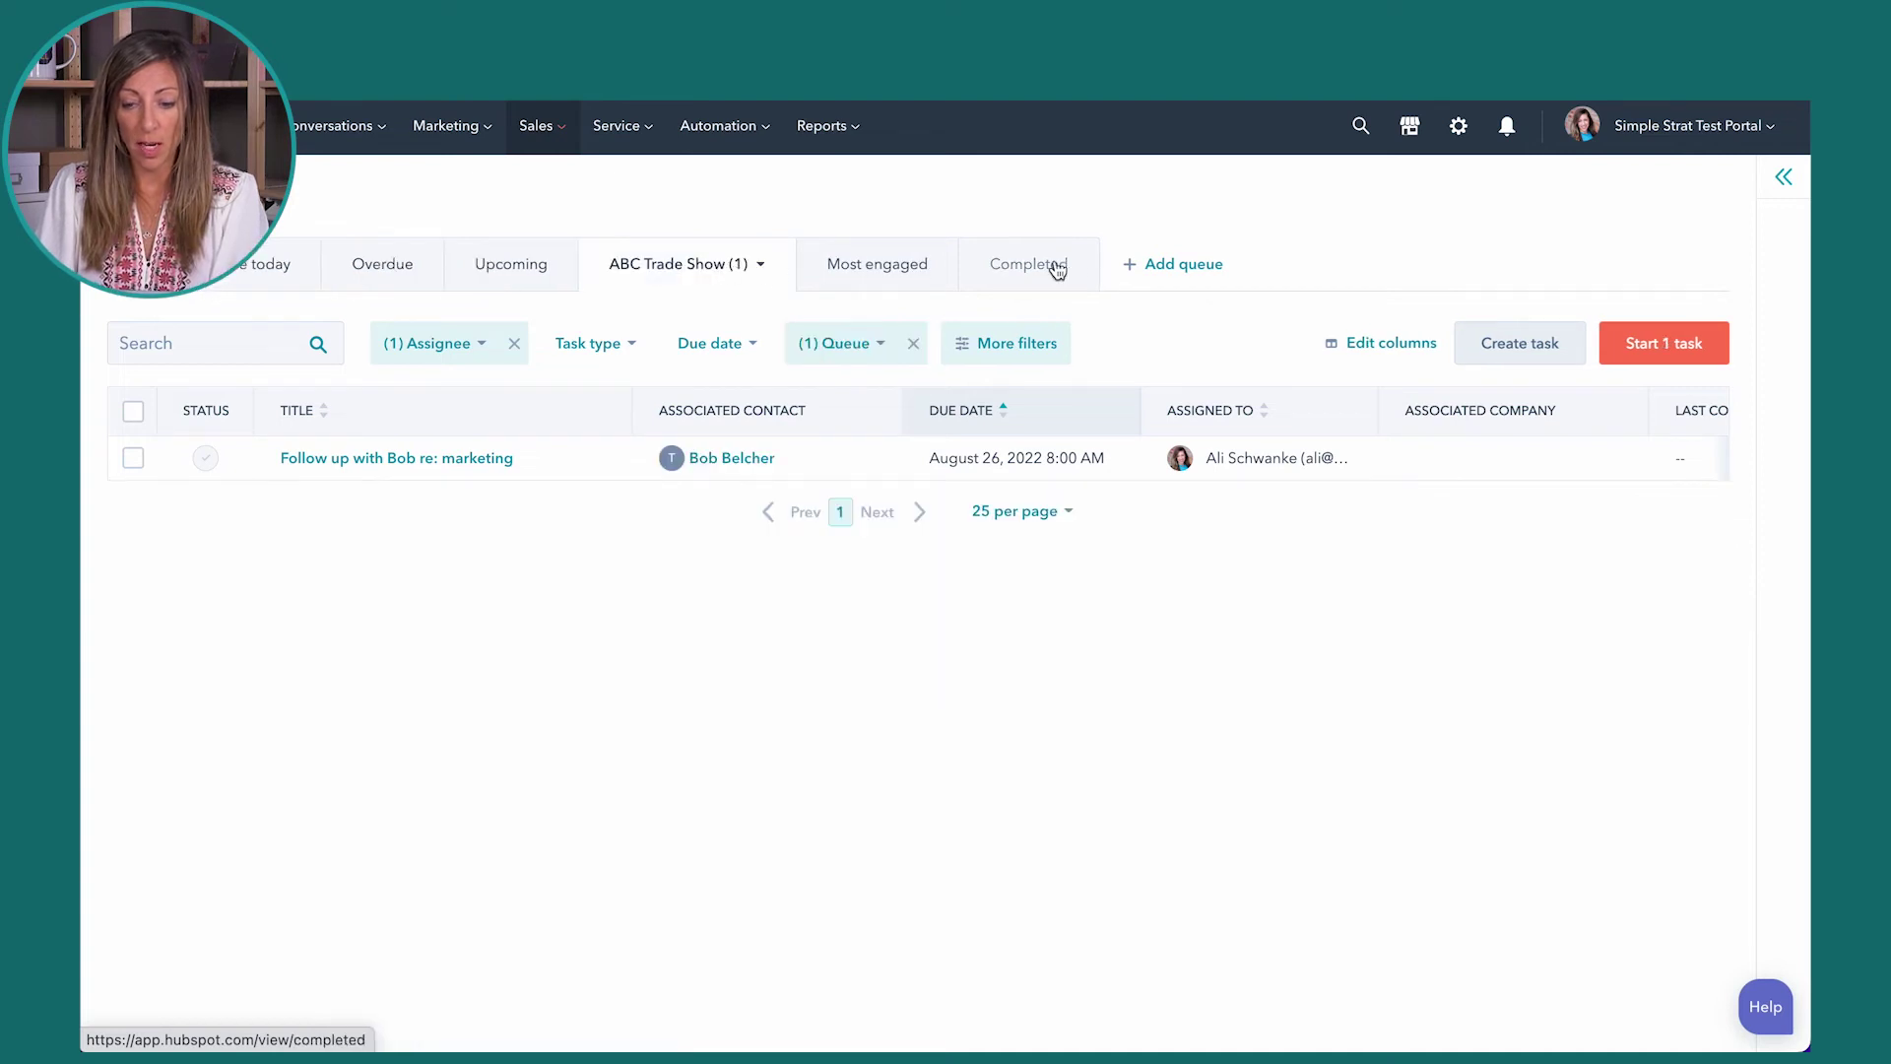
left_click(1175, 264)
left_click(1440, 365)
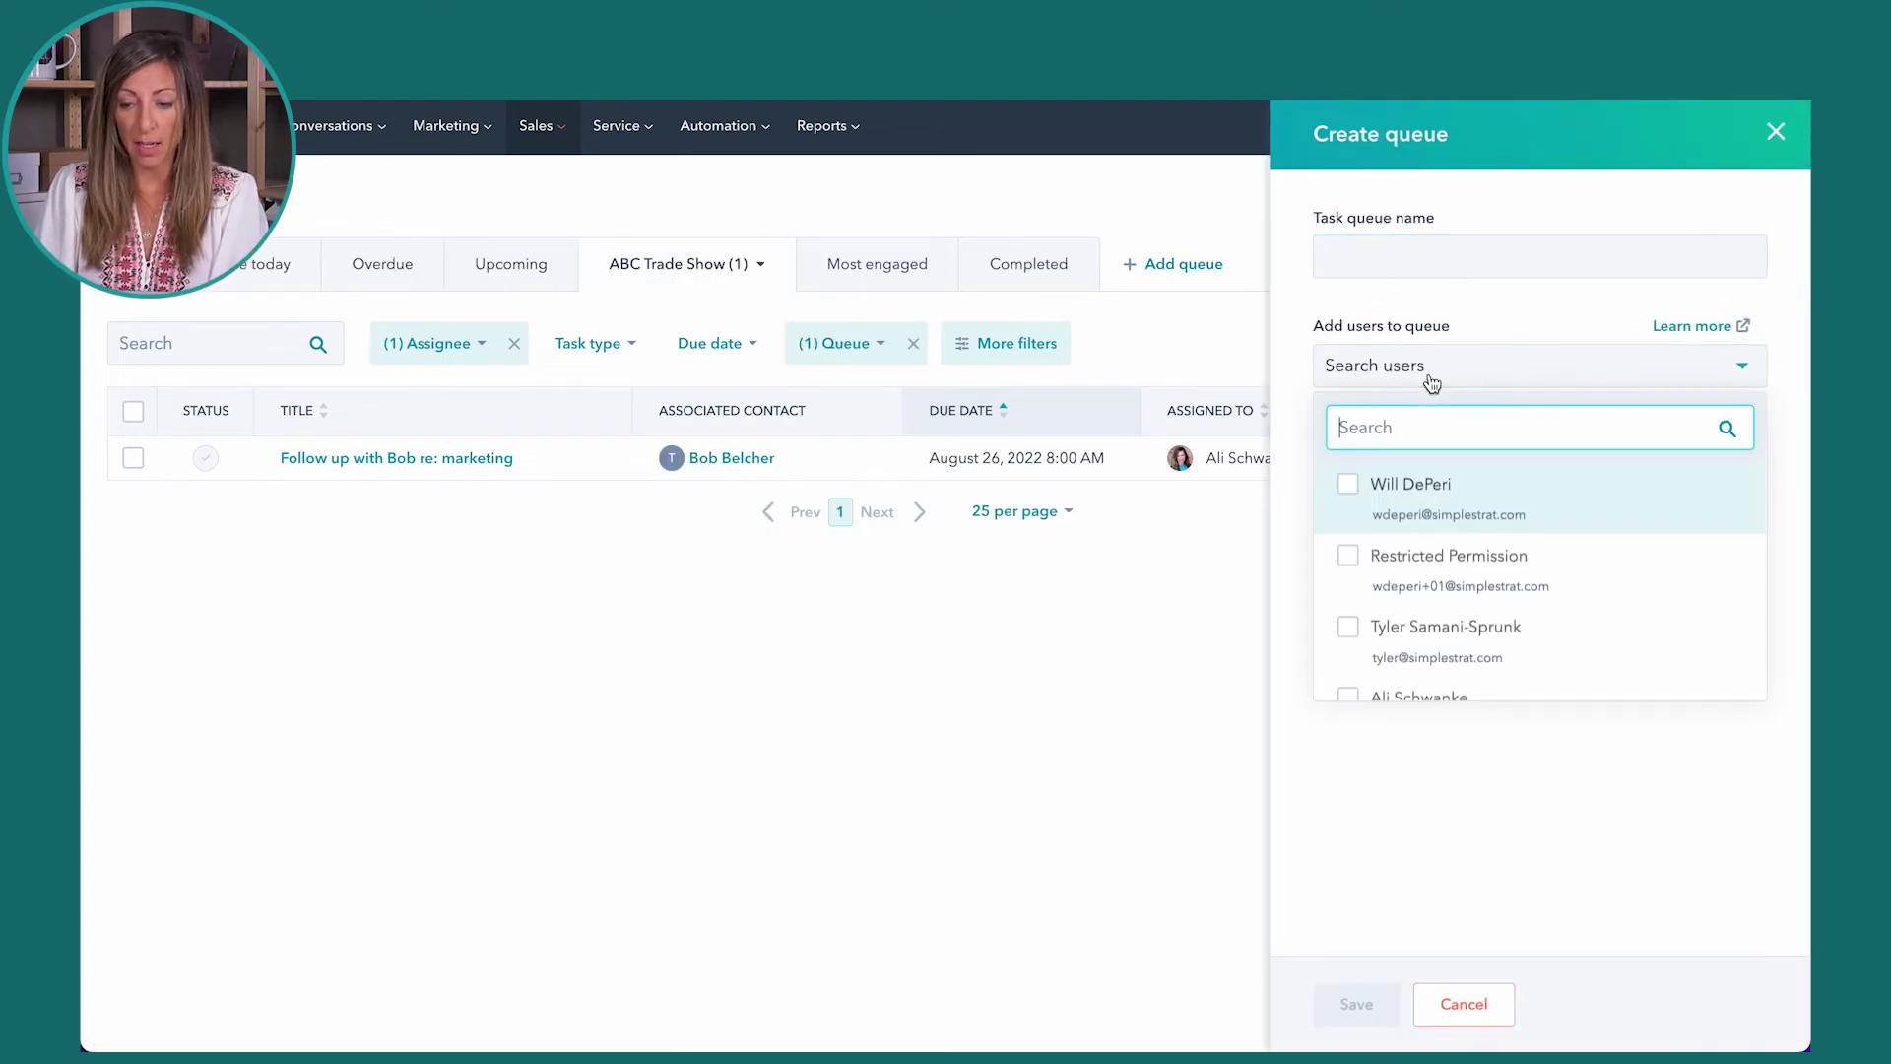
left_click(1411, 256)
left_click(1468, 999)
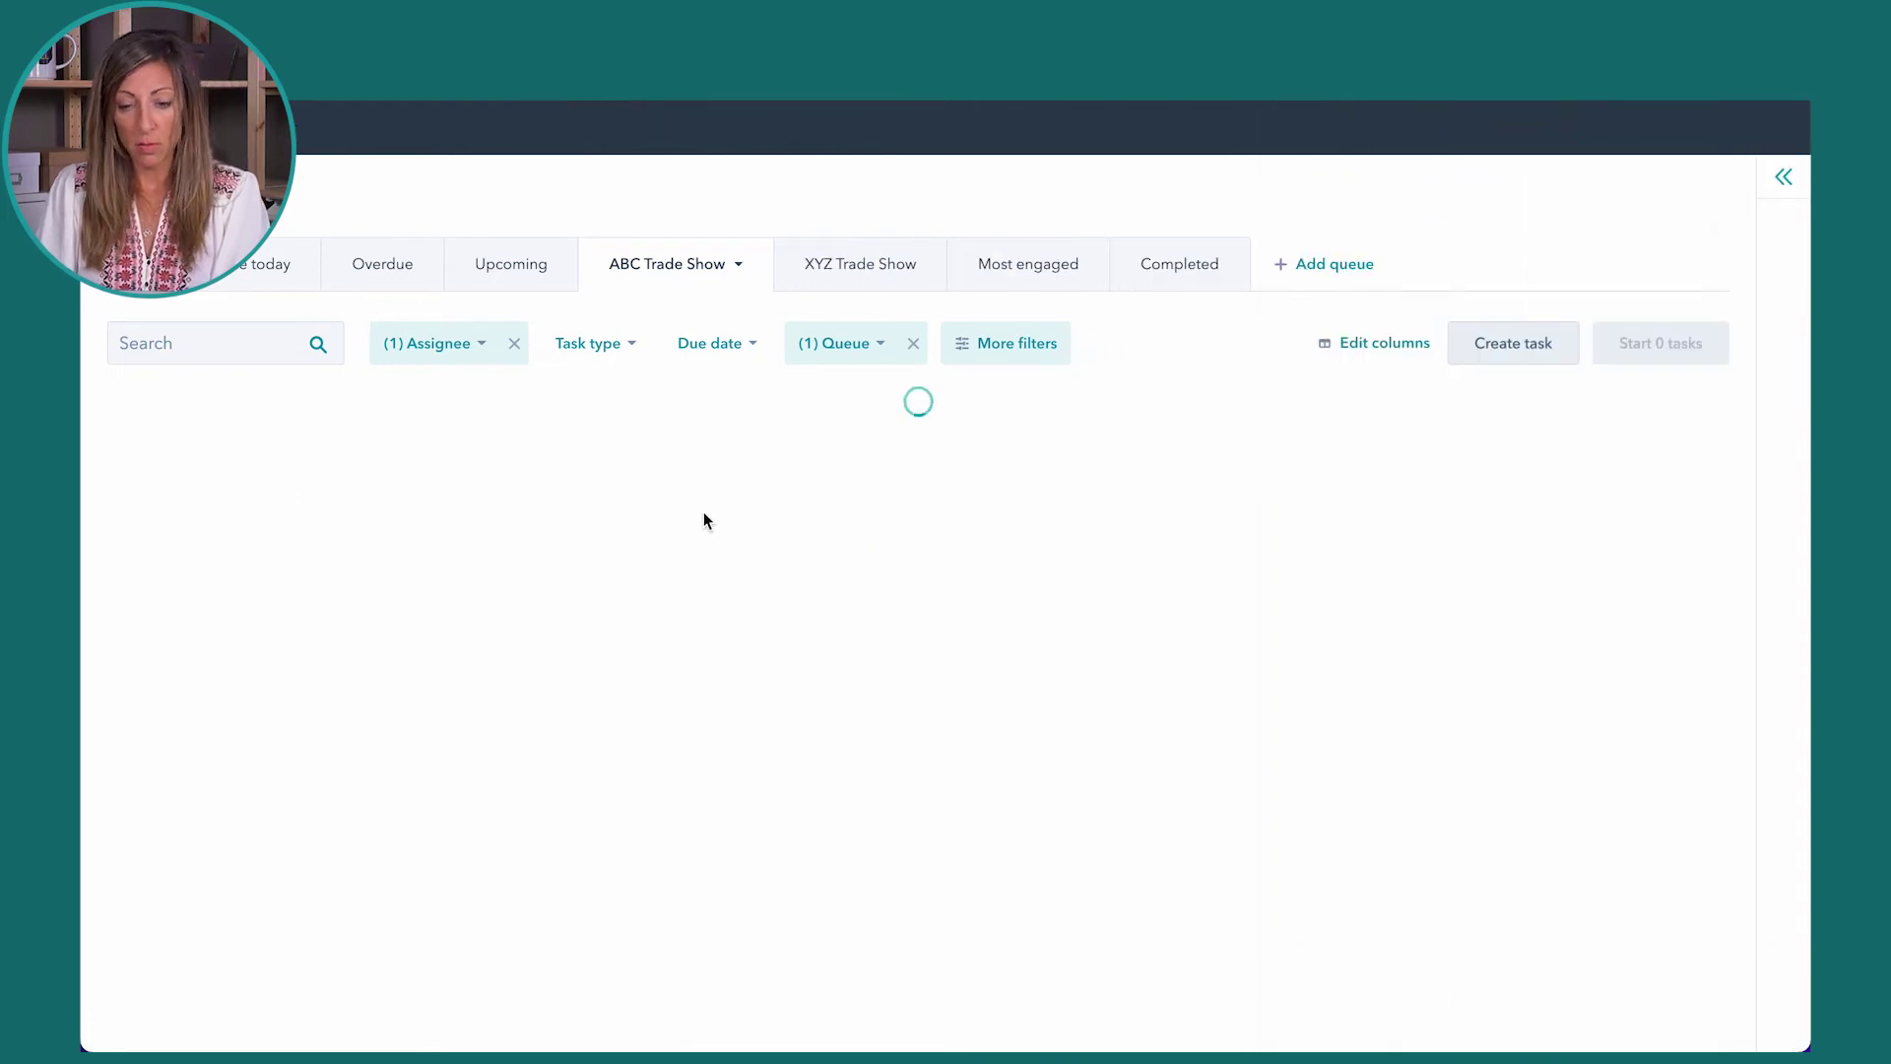
Step: Move 'Follow up with Michael' from XYZ Trade Show into ABC Trade Show, then view that queue
left_click(857, 277)
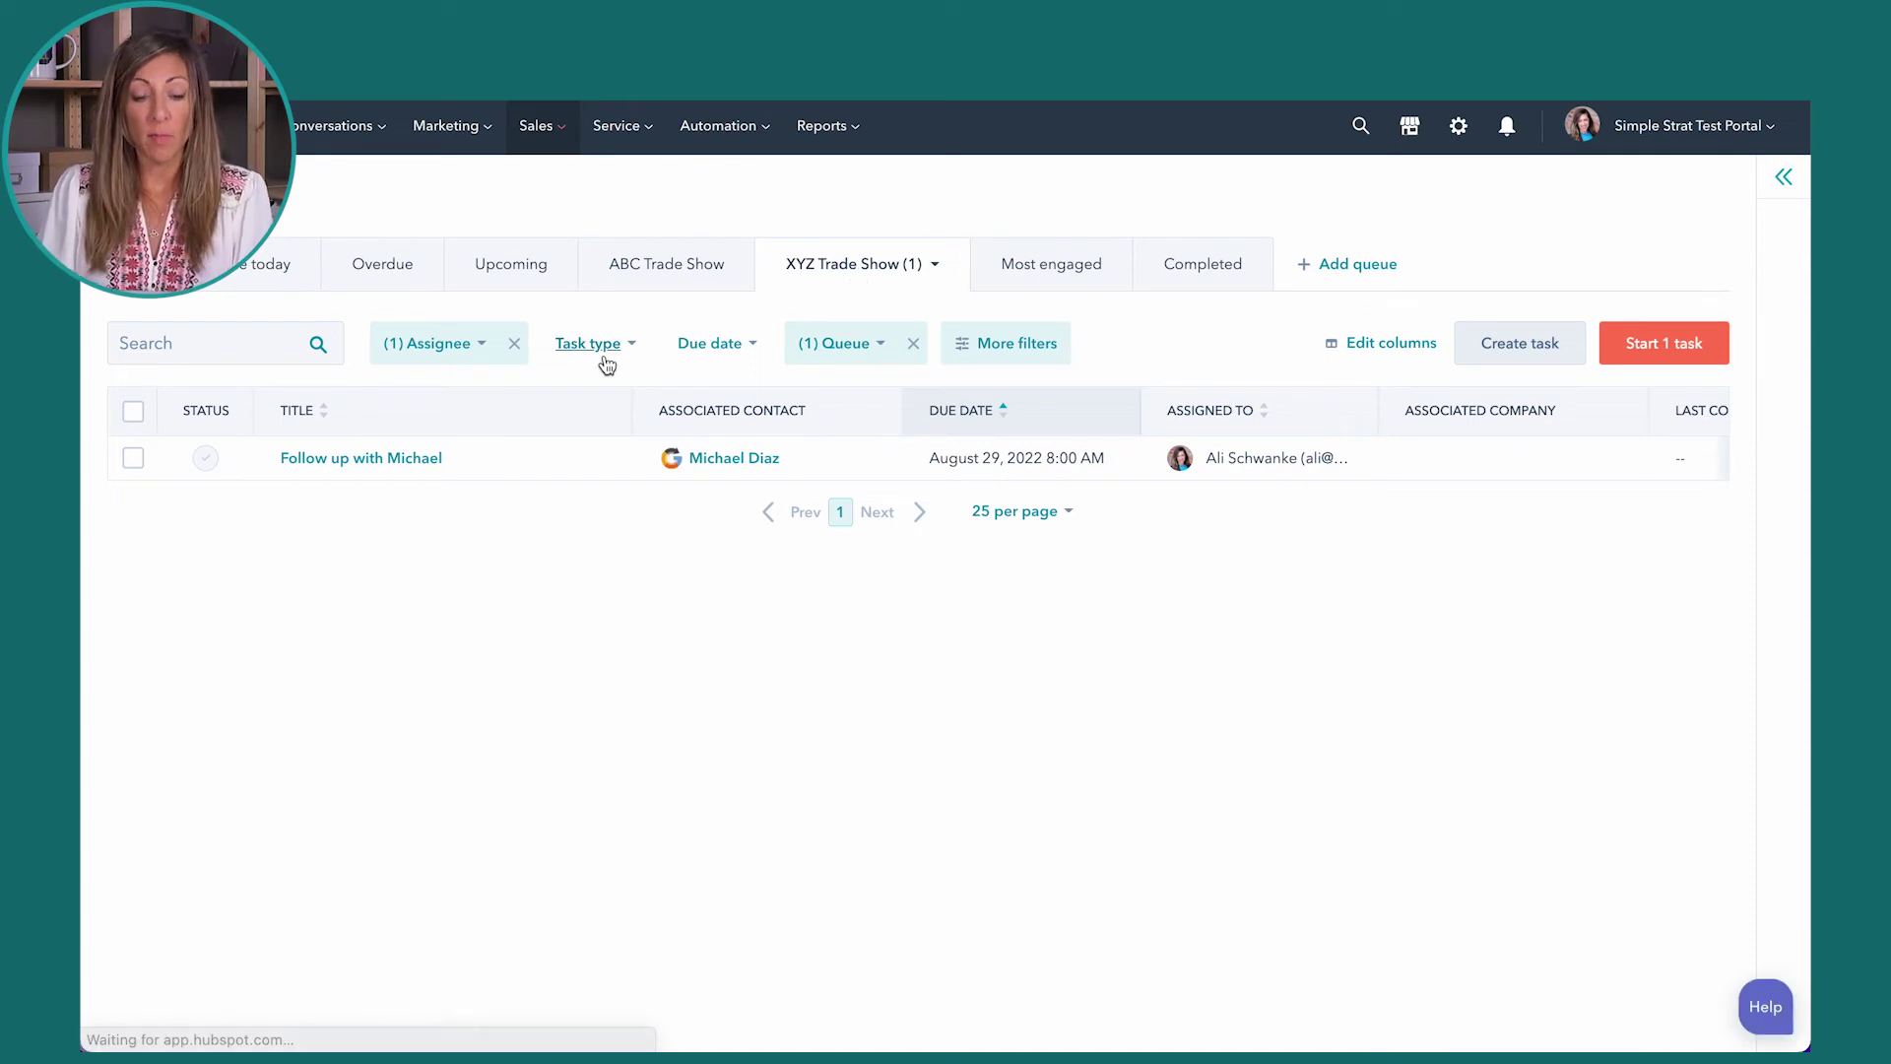
left_click(133, 459)
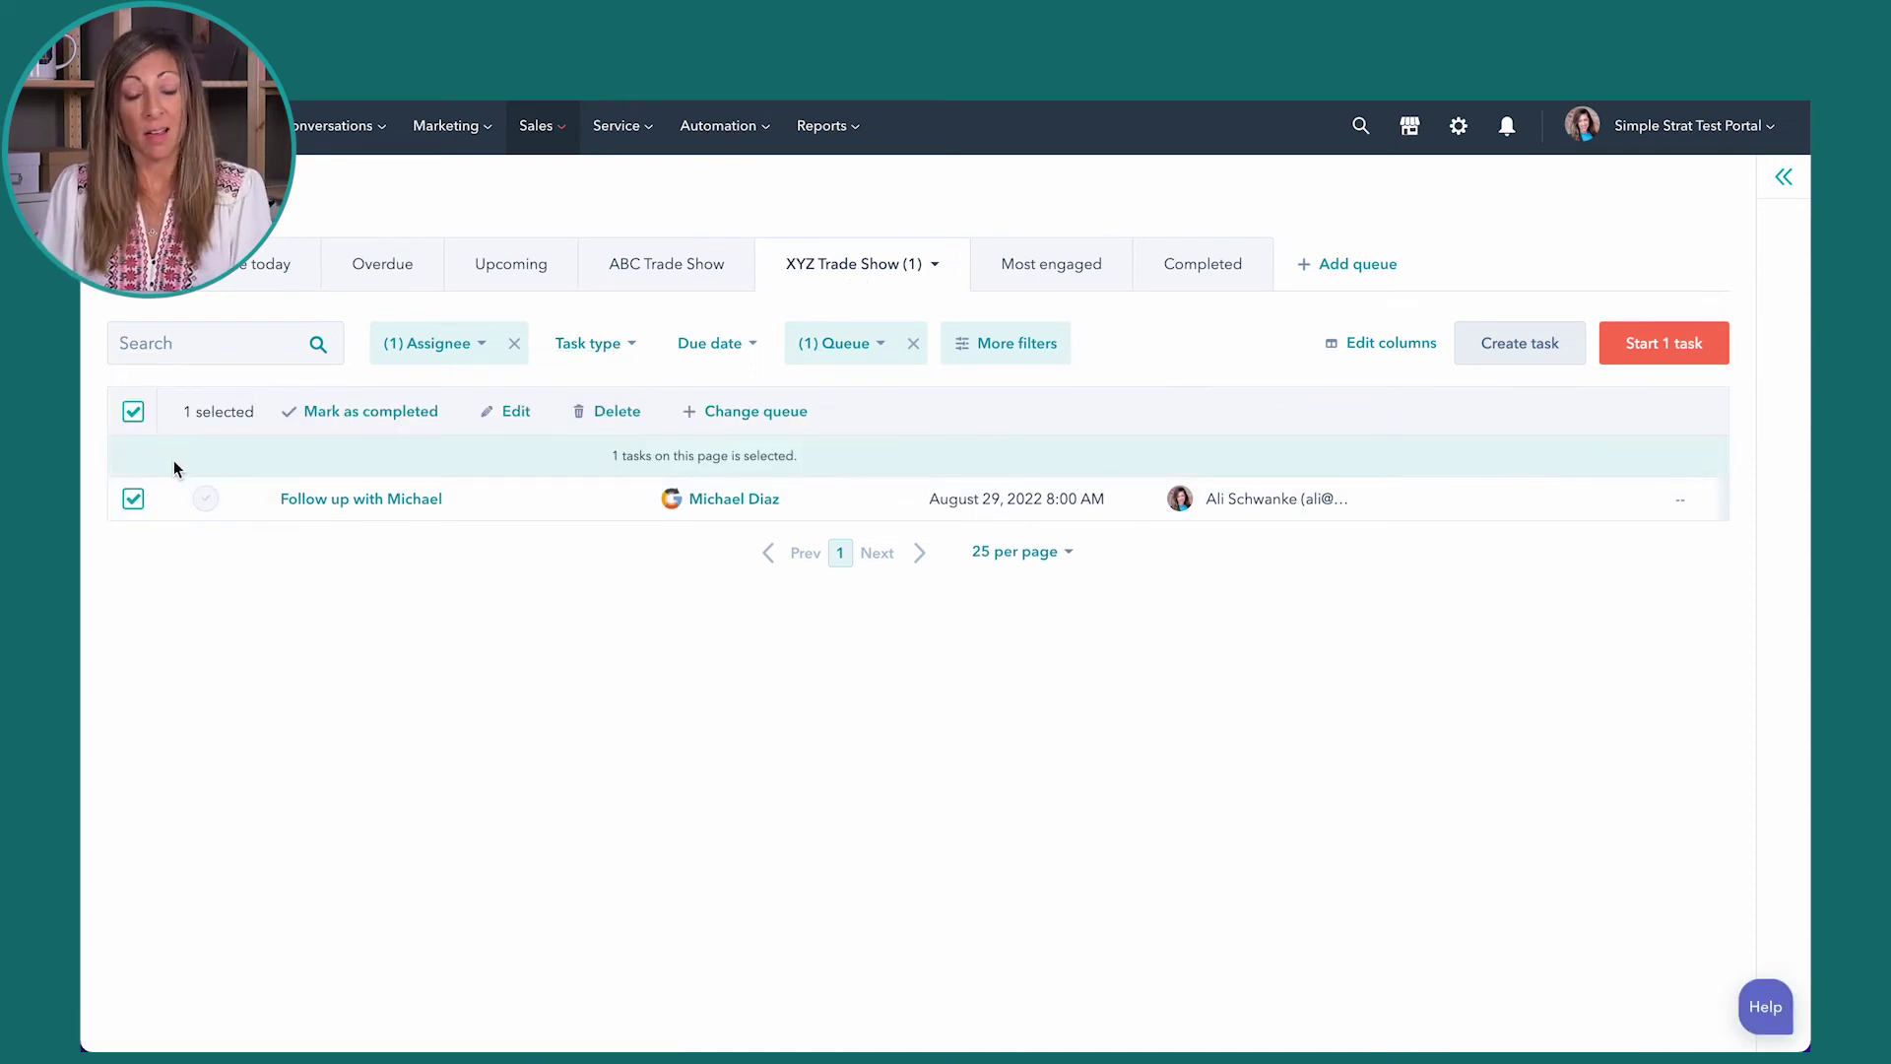
left_click(755, 410)
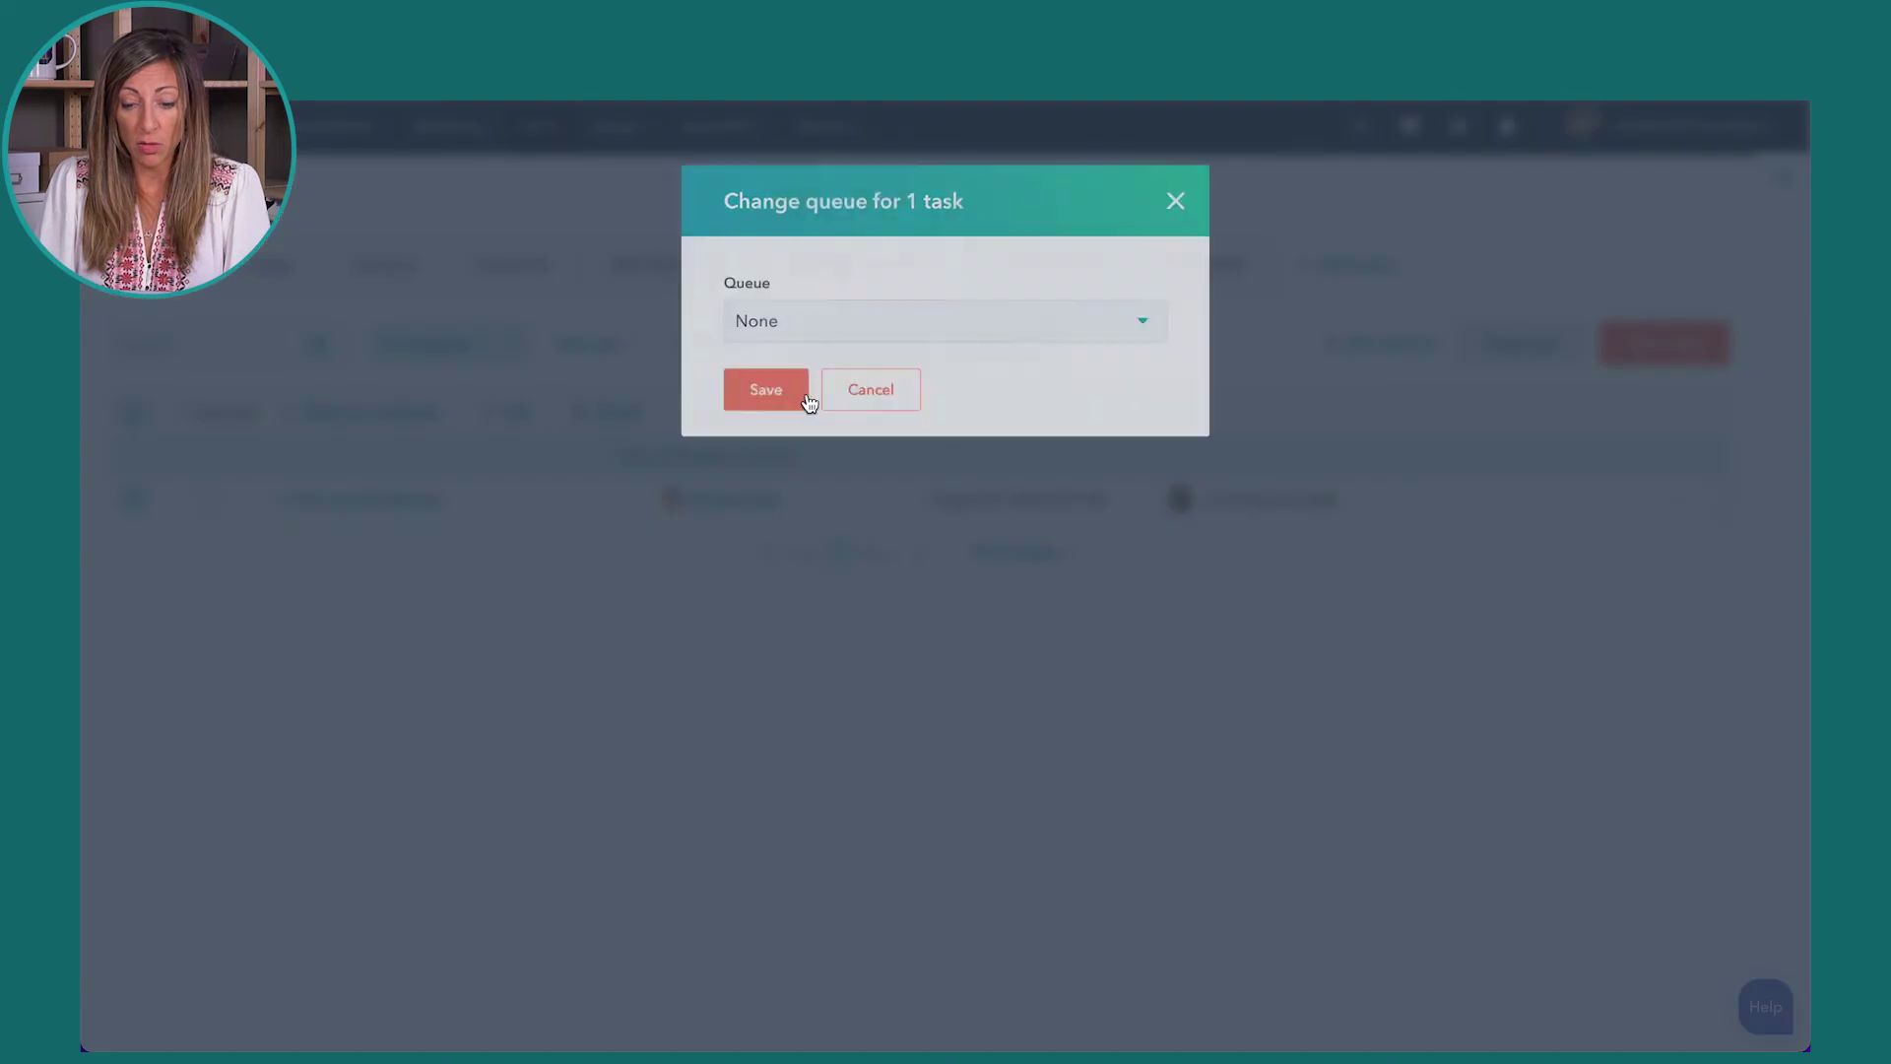
left_click(946, 322)
left_click(887, 377)
left_click(762, 391)
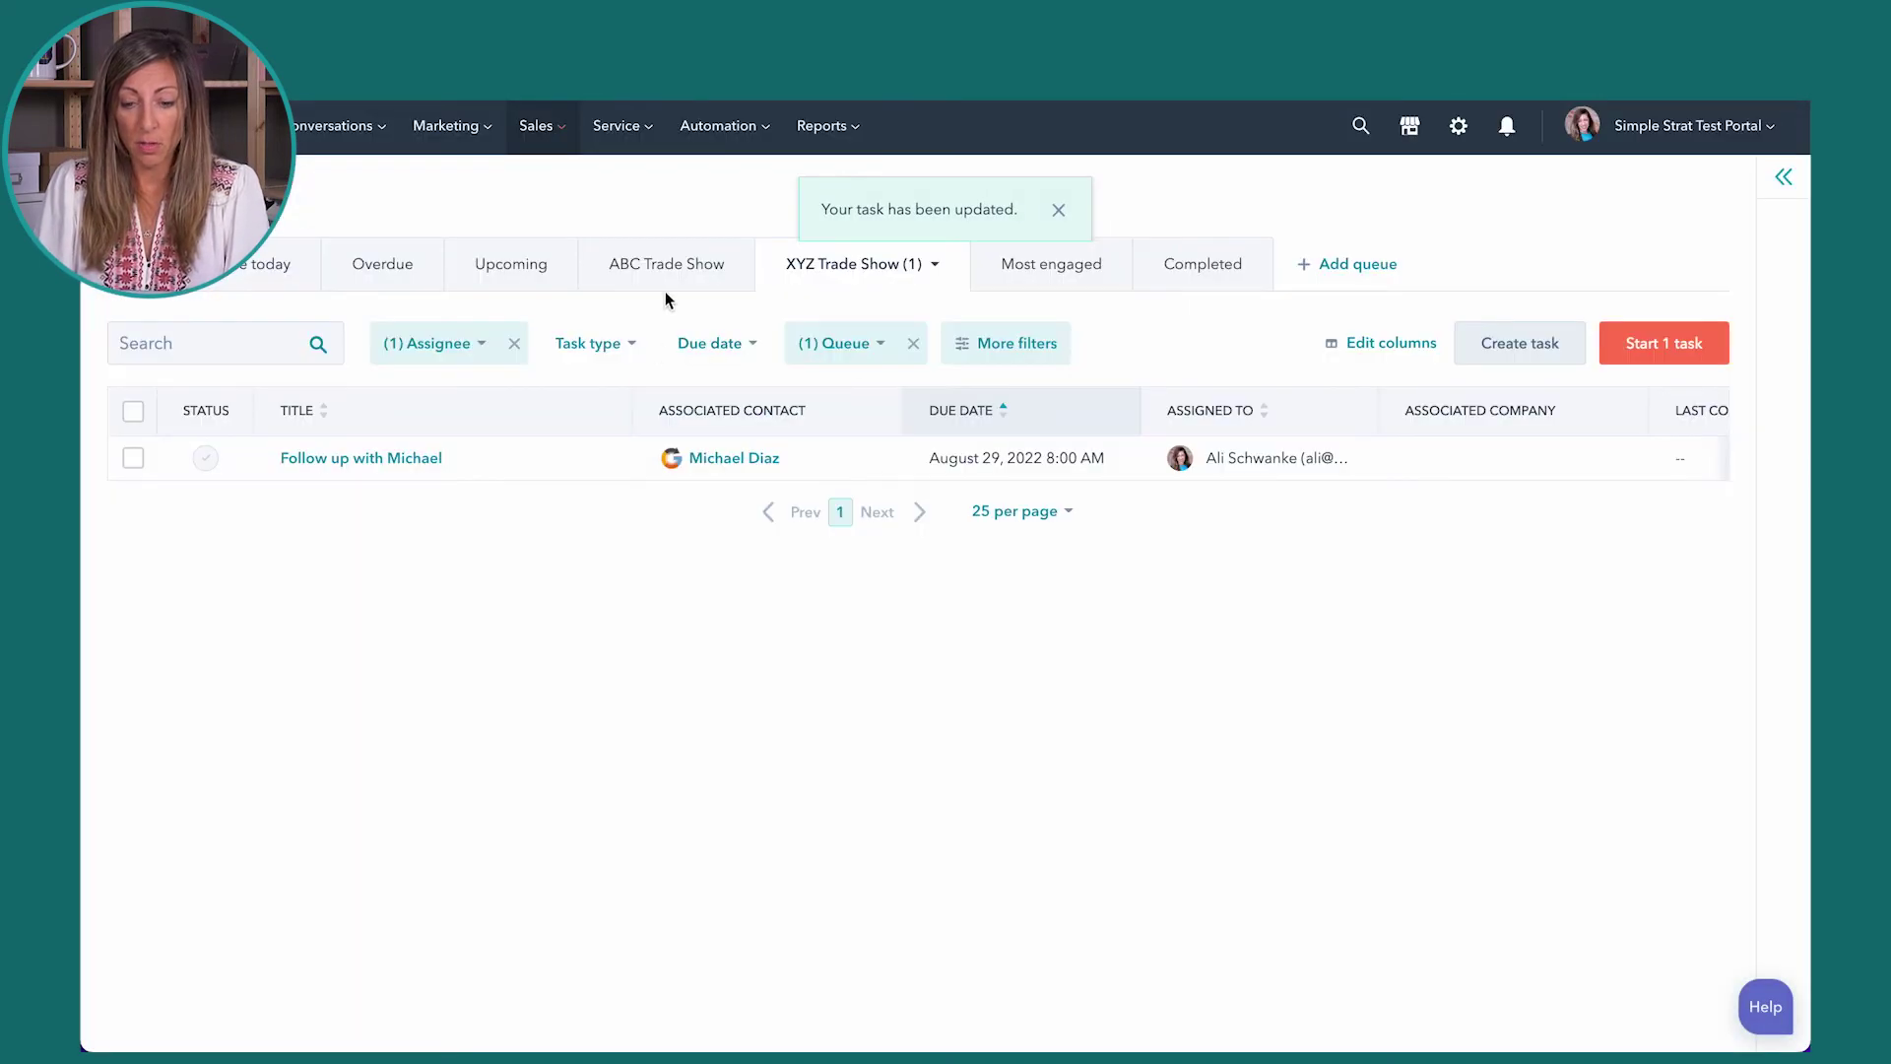
left_click(666, 266)
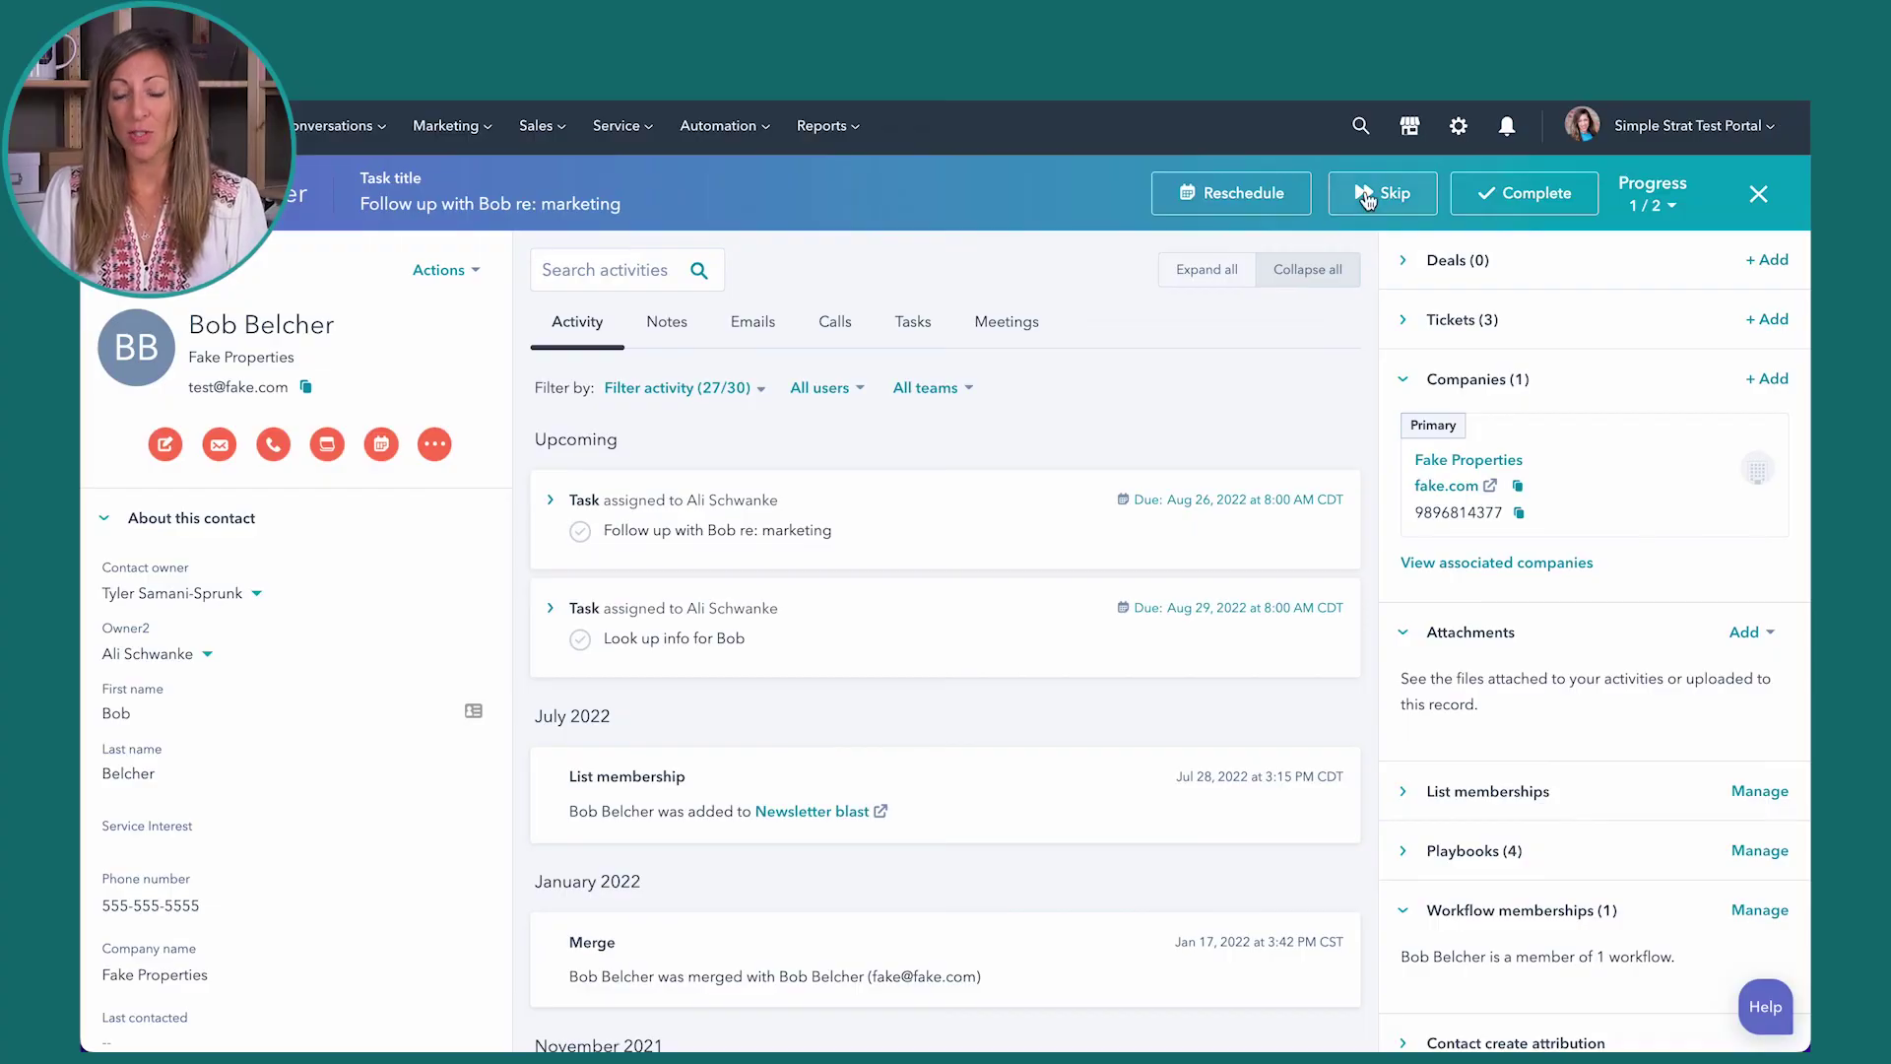
left_click(1385, 196)
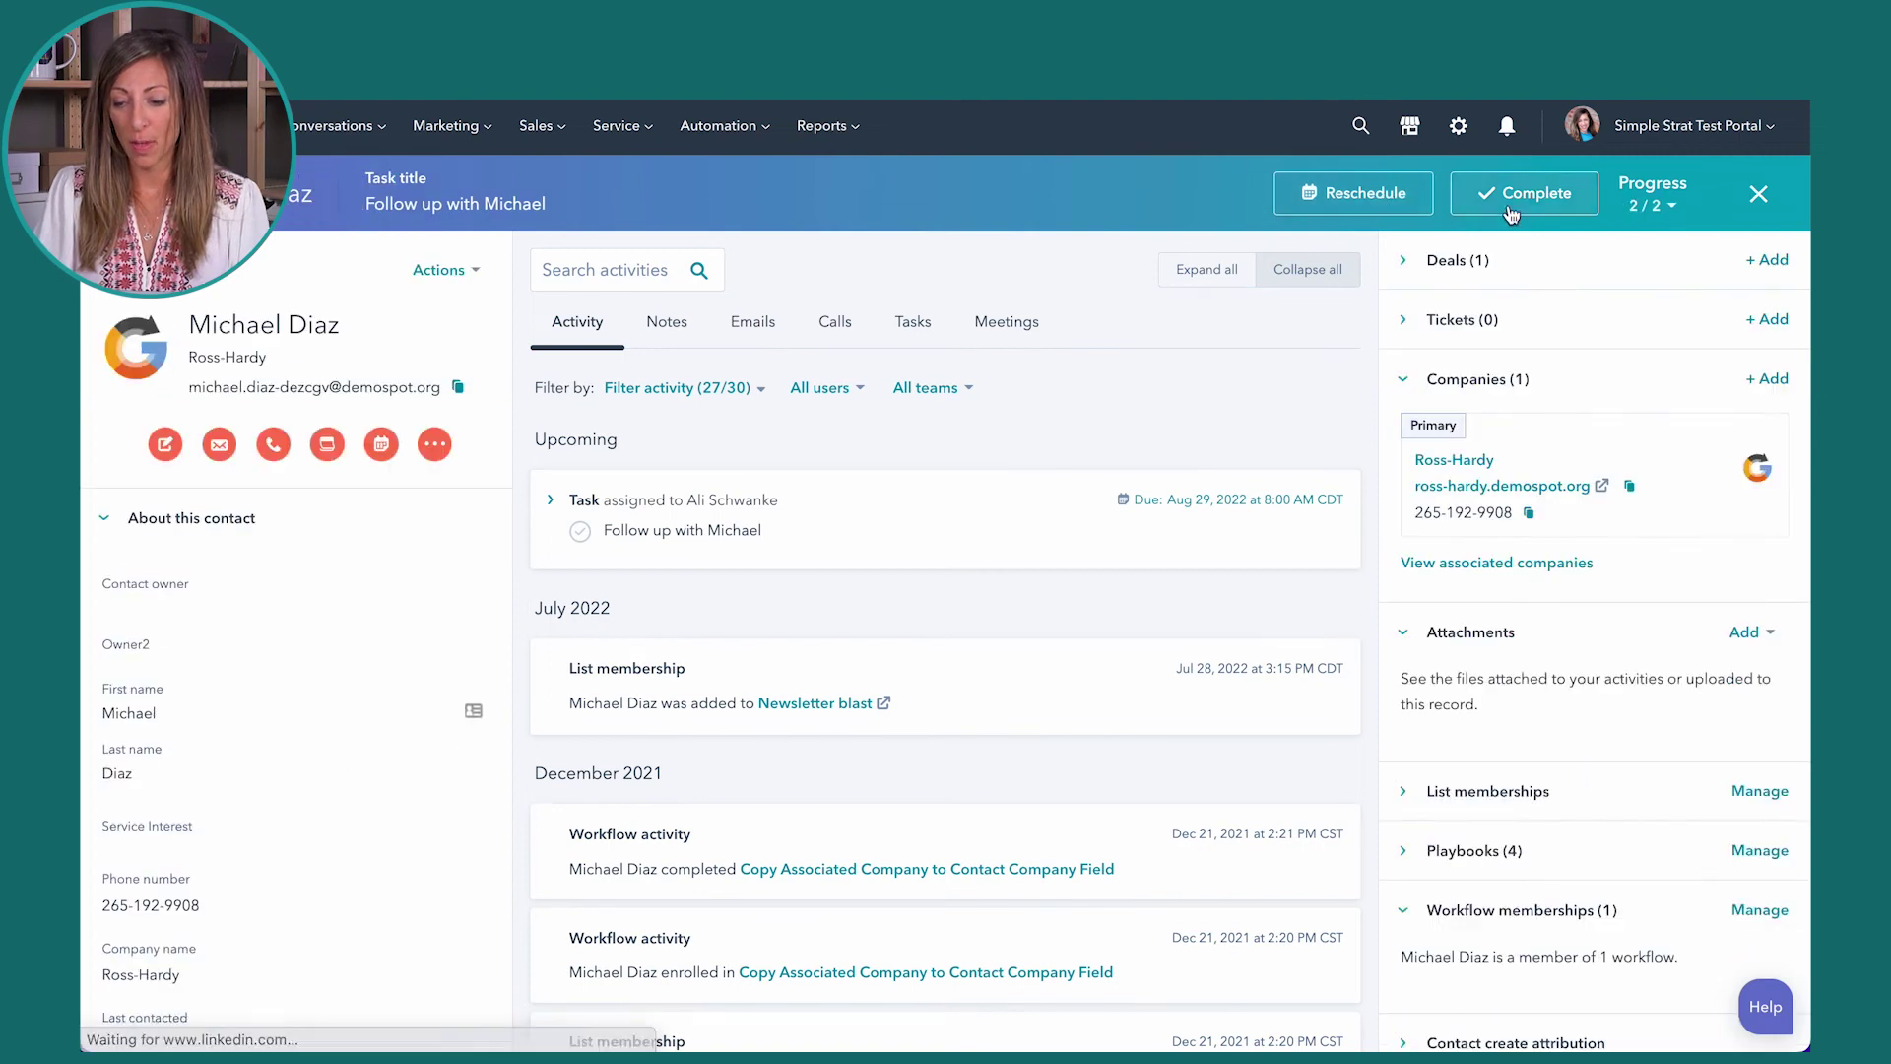
left_click(1358, 193)
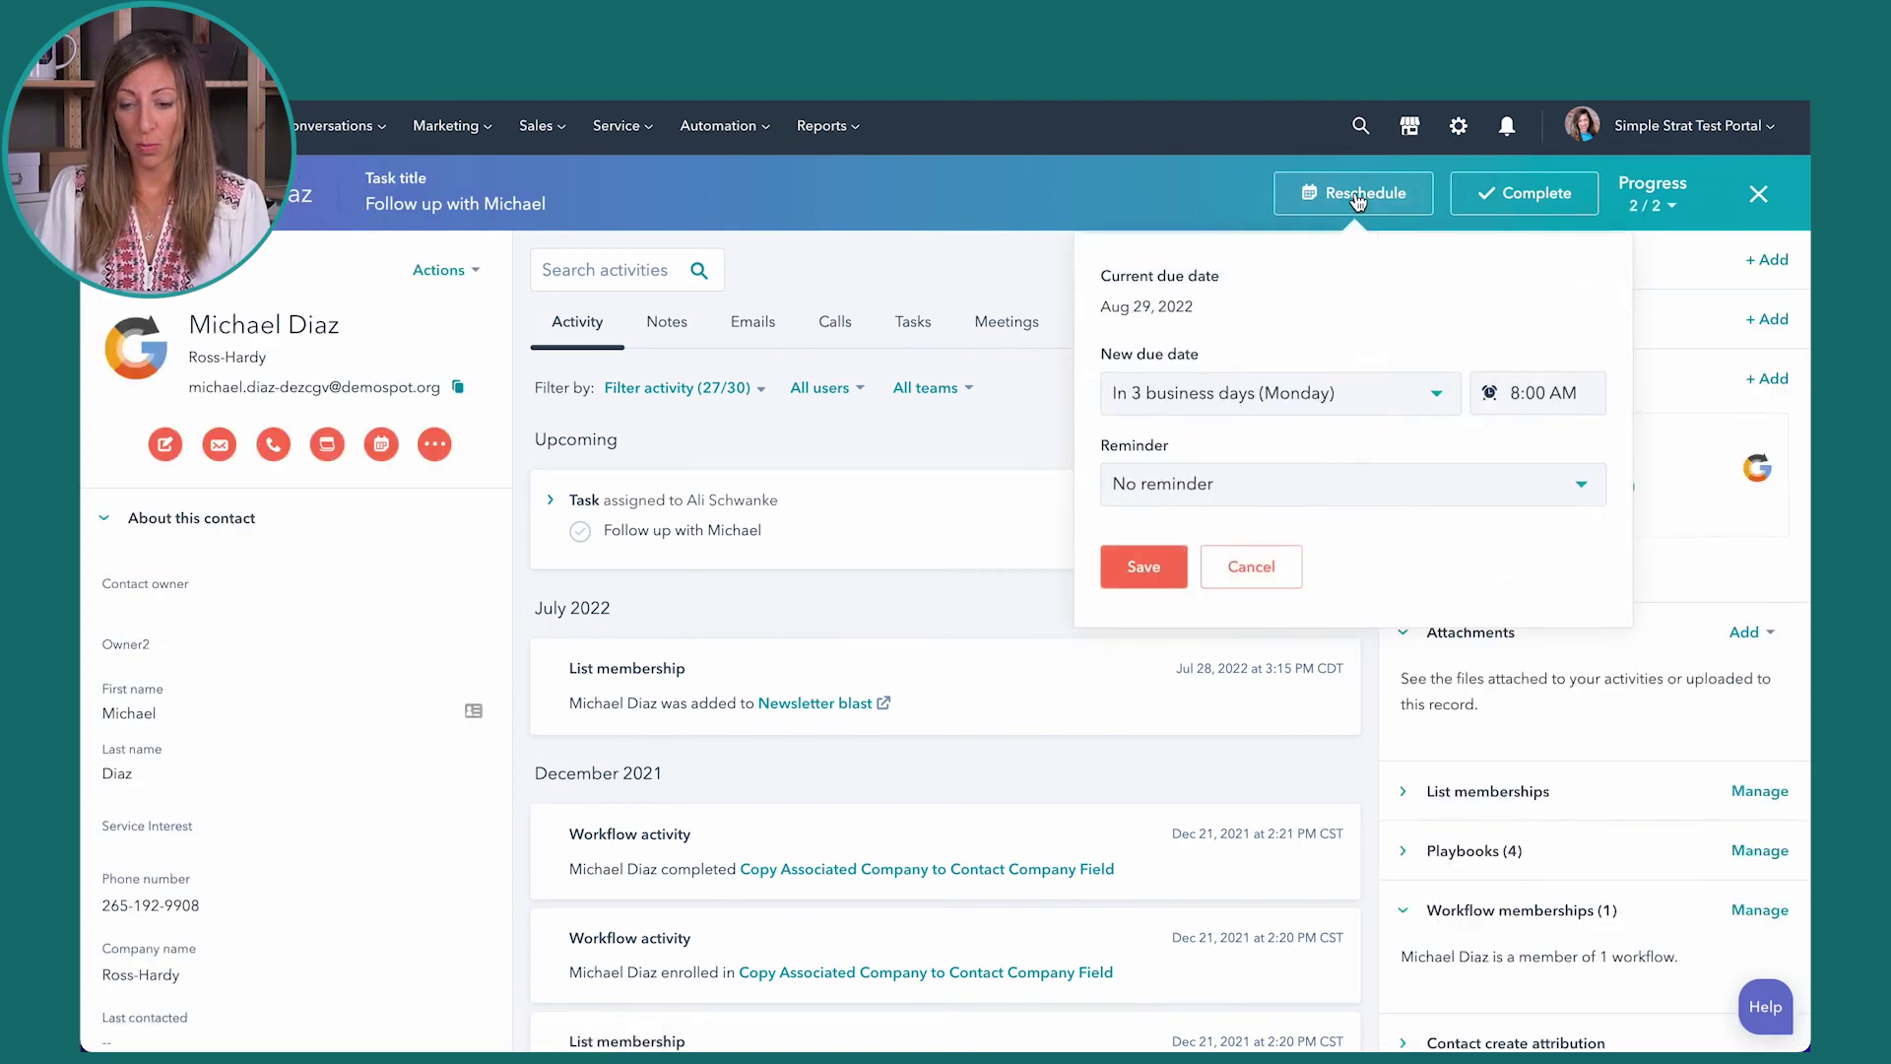
left_click(1139, 570)
left_click(1527, 193)
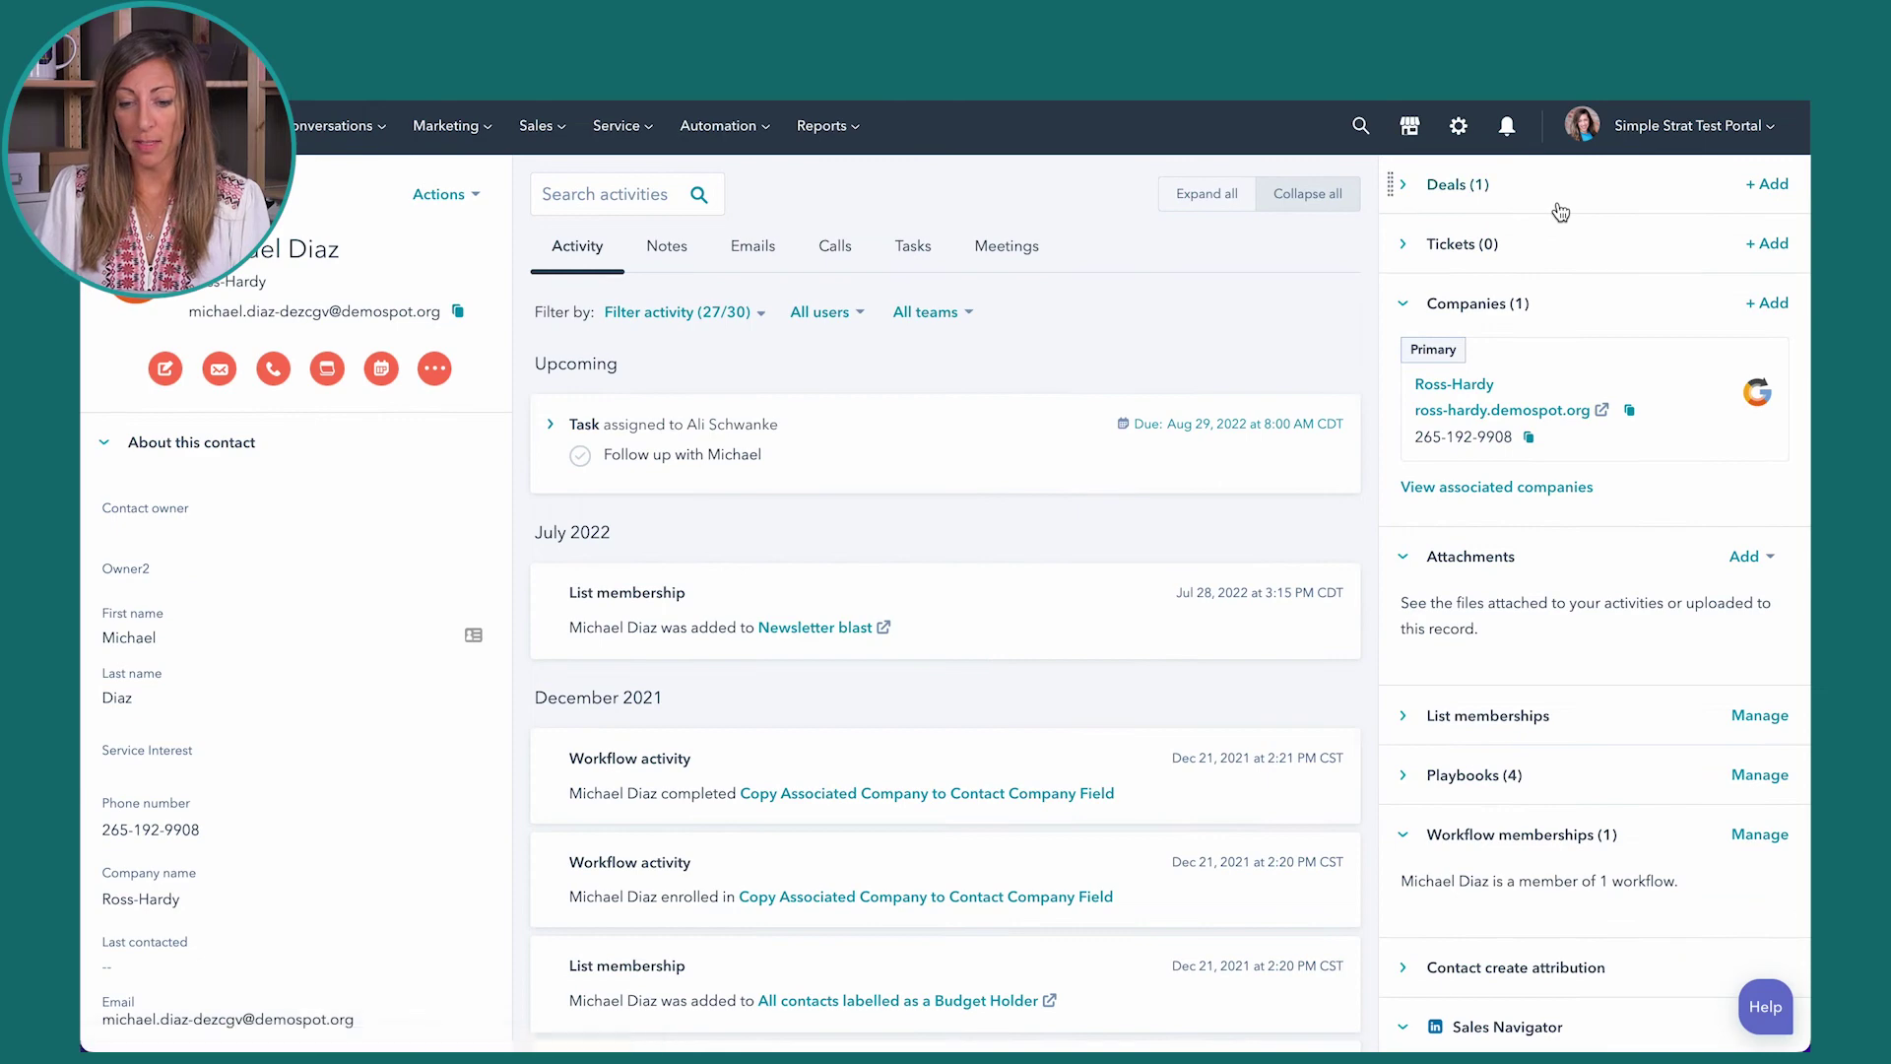